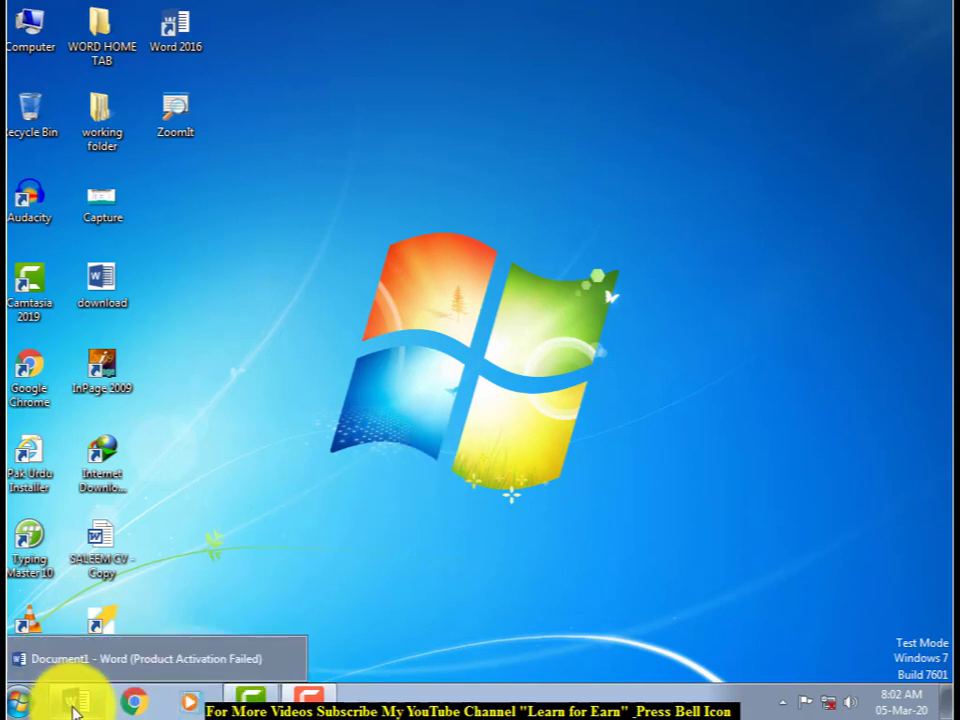
# Step: Switch to the Word document and write separate lines reading Waseem Computer Academy, Office Management, Word, Excel and Power point
pyautogui.click(72, 706)
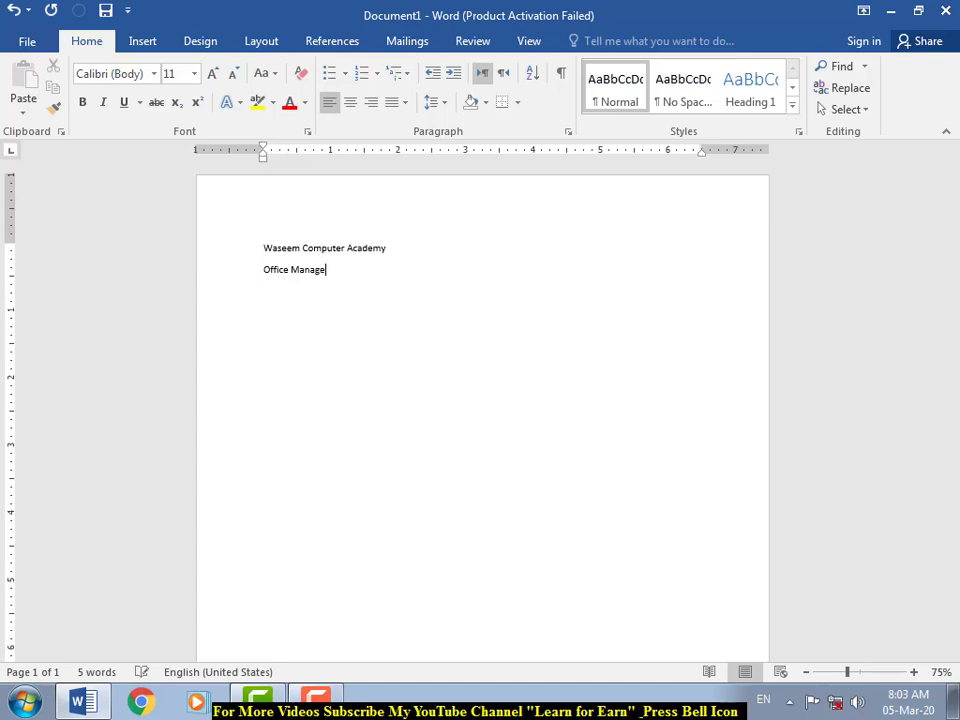
pyautogui.write('ent')
pyautogui.press('Return')
pyautogui.write('Word')
pyautogui.press('Return')
pyautogui.write('Excel')
pyautogui.press('Return')
pyautogui.write('Power point')
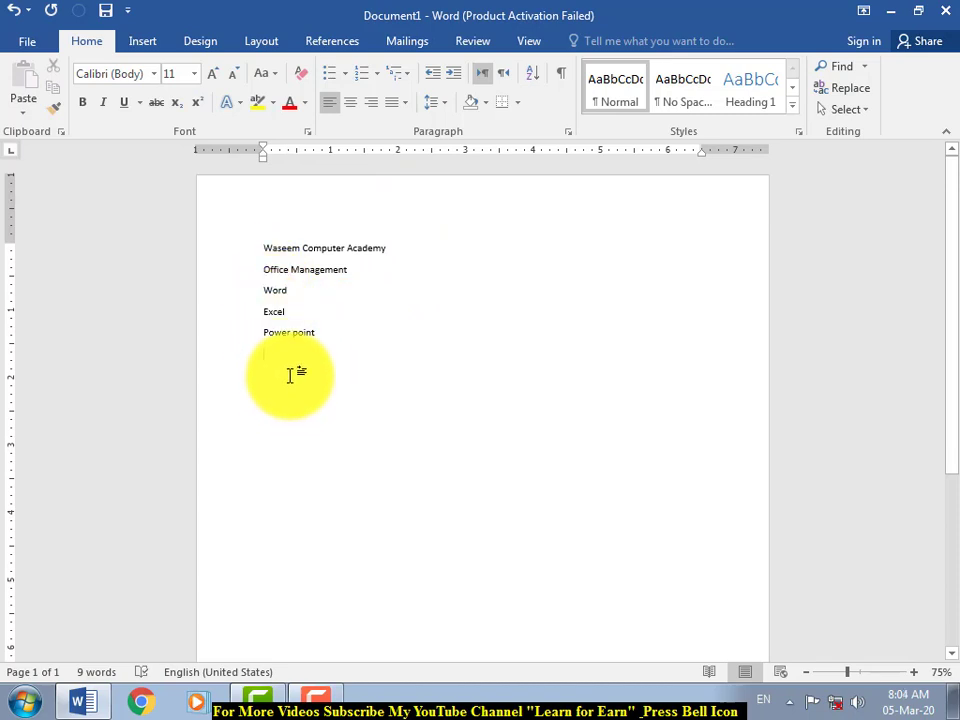
pyautogui.press('Return')
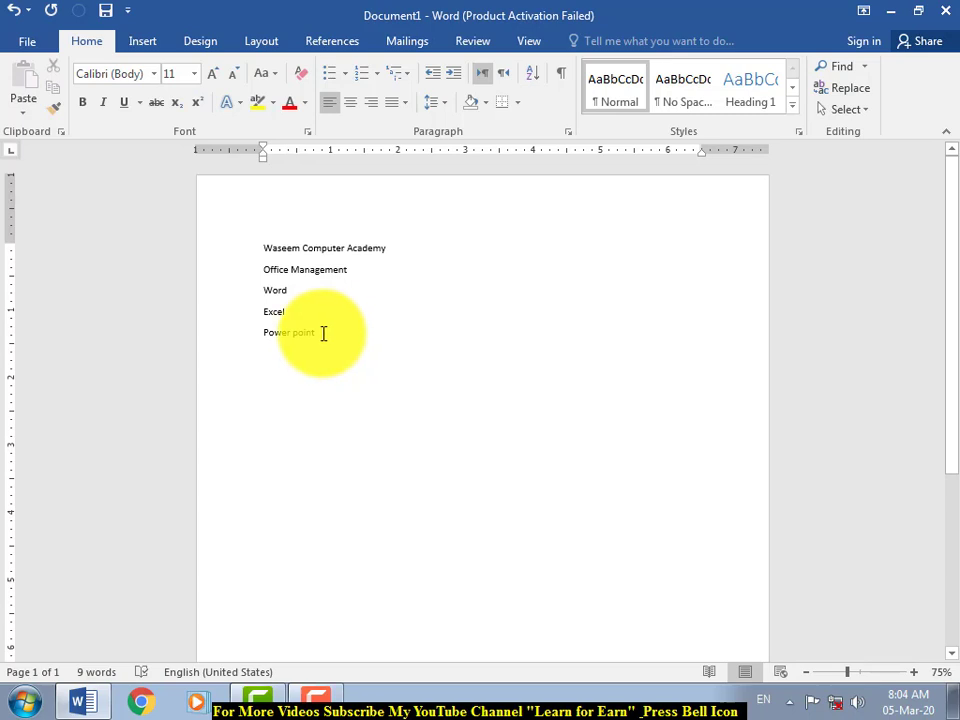
# Step: Apply checkmark bullets to all five lines of text
pyautogui.moveTo(323, 333); pyautogui.dragTo(261, 254)
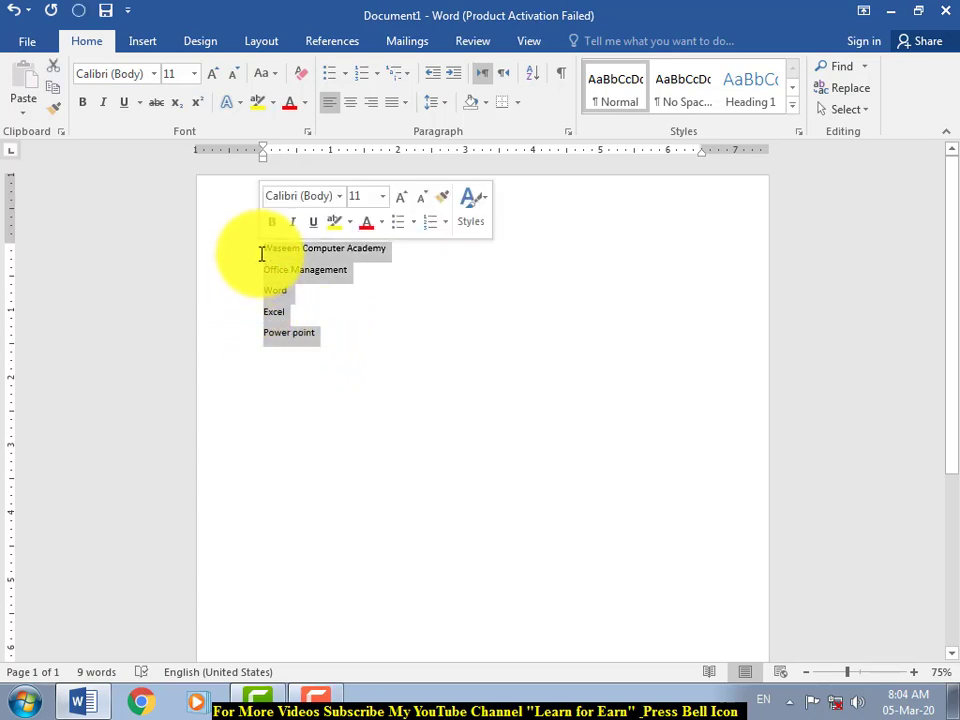
pyautogui.click(345, 73)
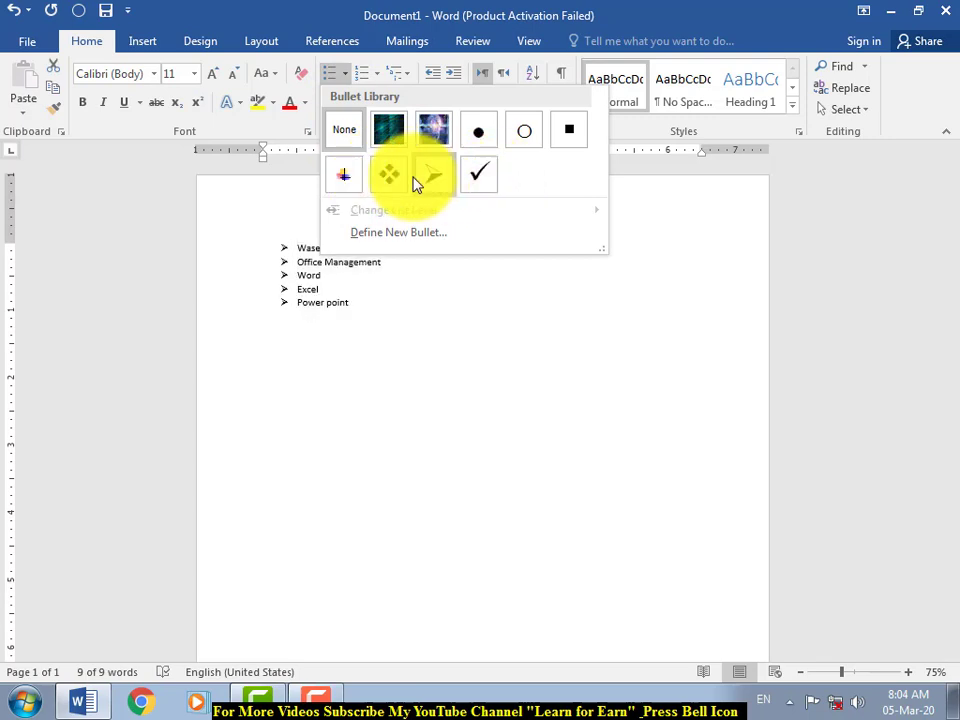
pyautogui.click(478, 178)
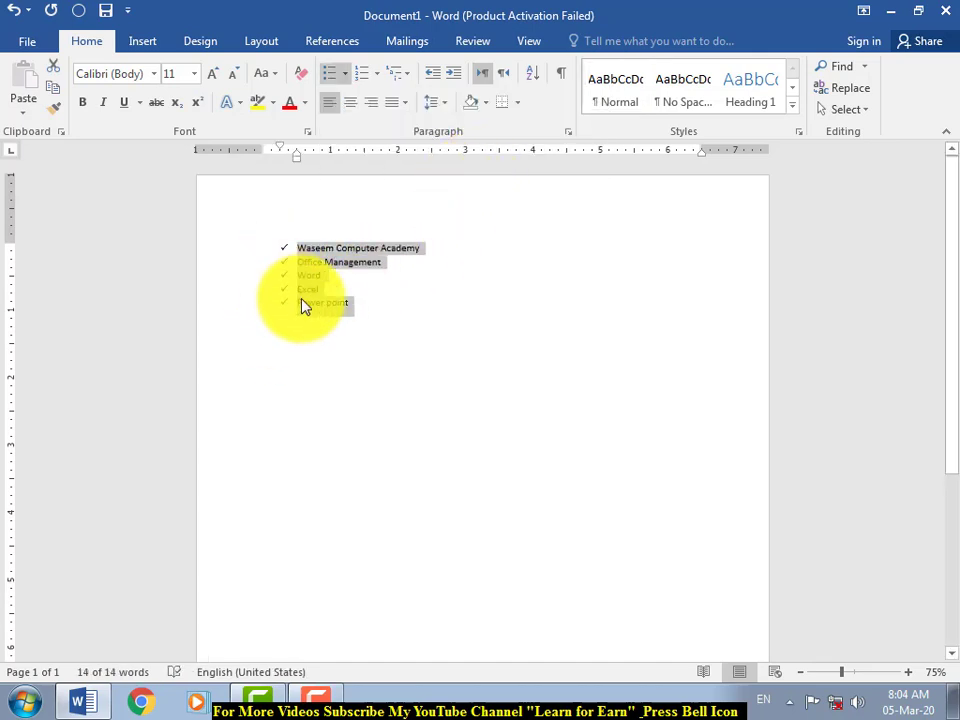
# Step: Add Auto cad as another item after Power point, and end the bulleted list below it
pyautogui.click(363, 309)
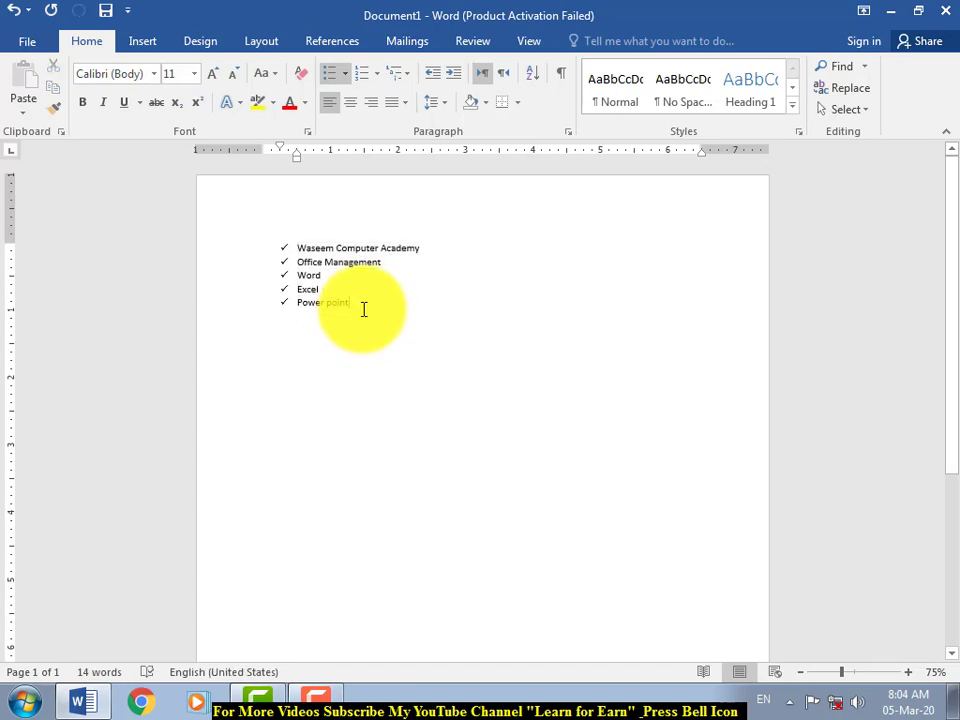
pyautogui.press('Return')
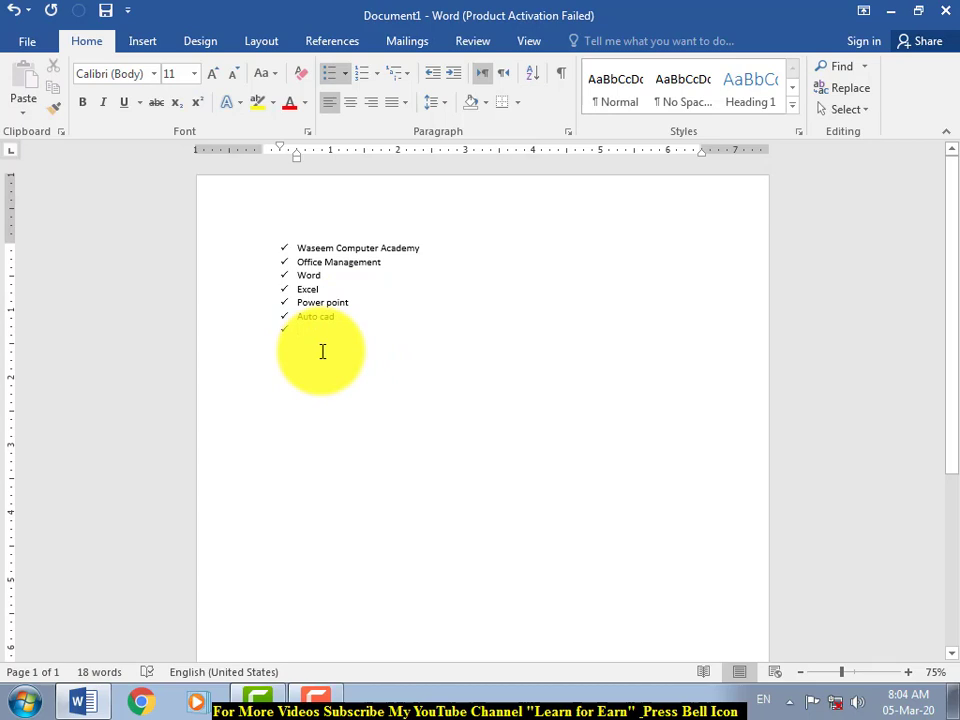
pyautogui.press('Return')
pyautogui.press('Return')
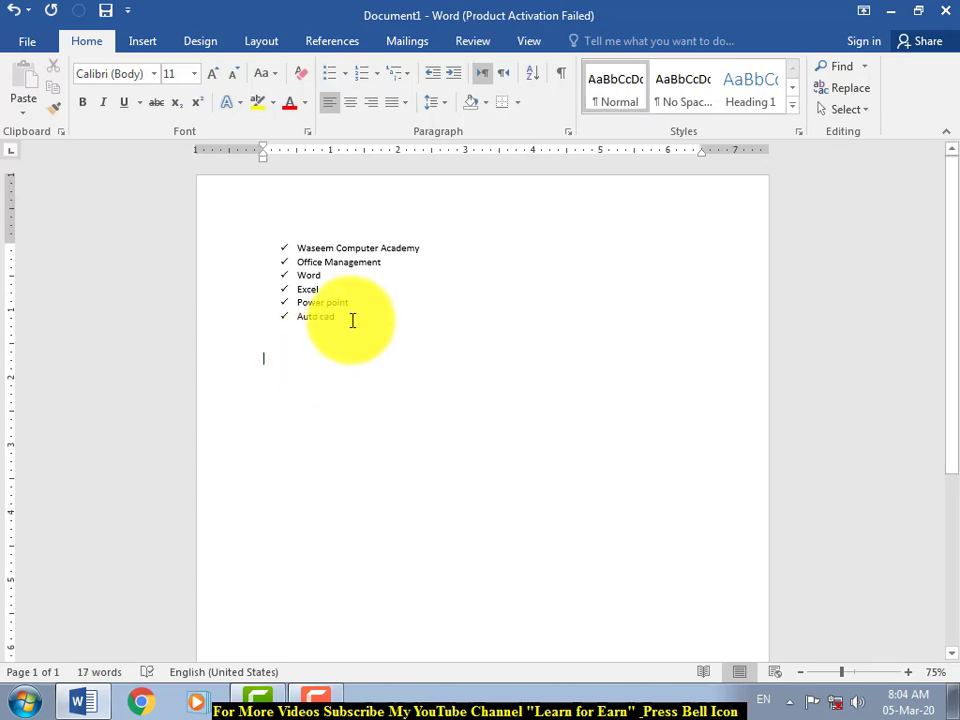
# Step: Remove the checkmark bullets from all six list lines by choosing the None bullet style
pyautogui.moveTo(349, 319); pyautogui.dragTo(275, 245)
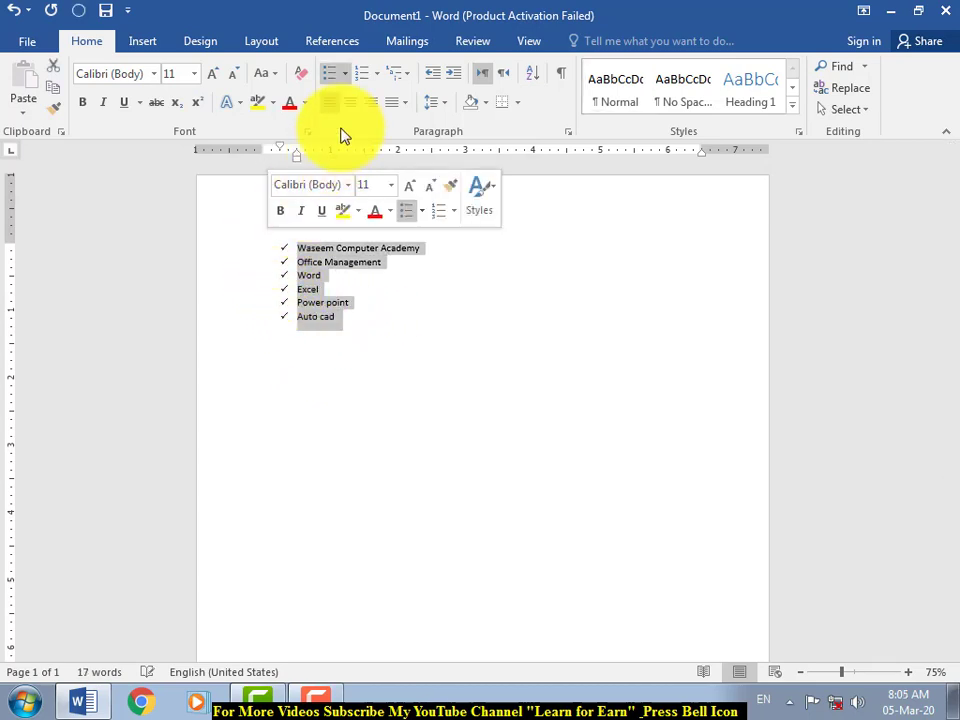
pyautogui.click(348, 76)
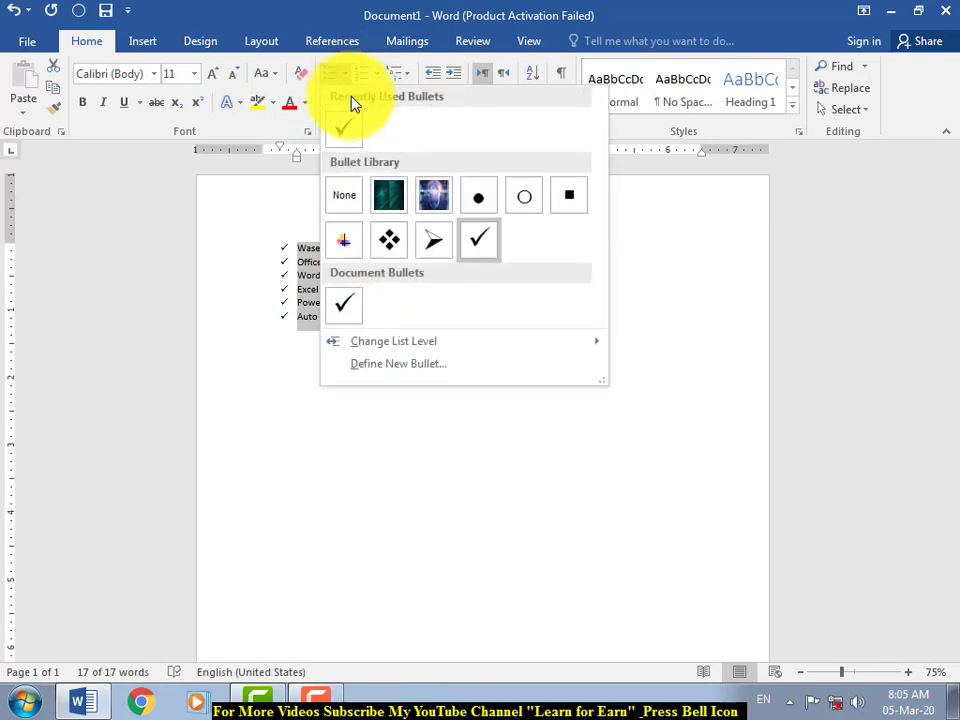
pyautogui.click(349, 197)
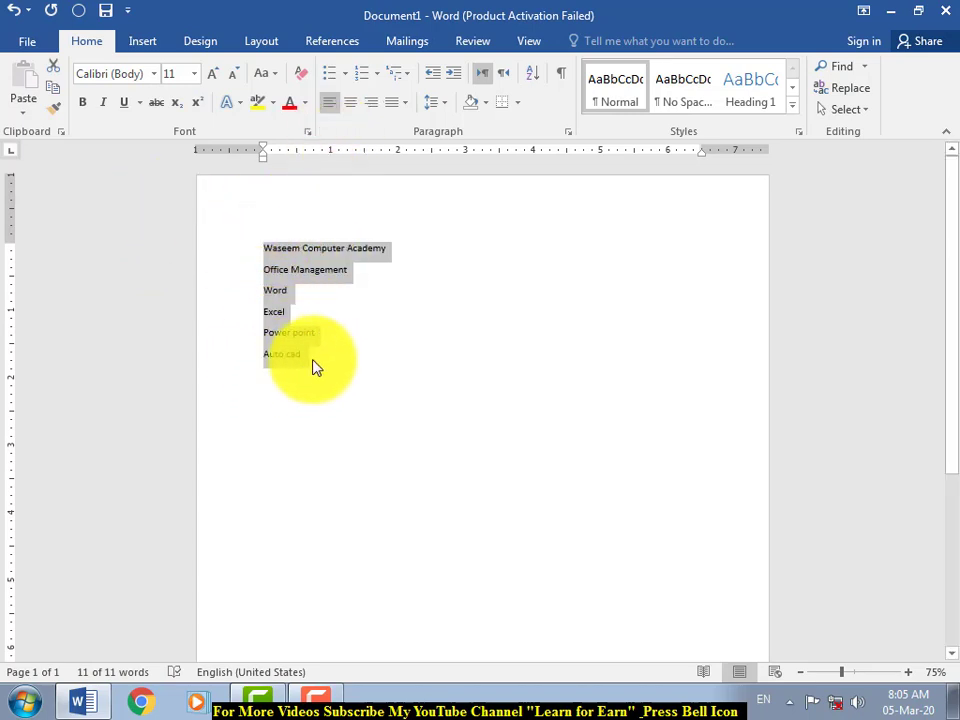
# Step: Define a new picture bullet from the artificial-intelligence-3382507__340 image and apply it to the six selected lines
pyautogui.click(343, 76)
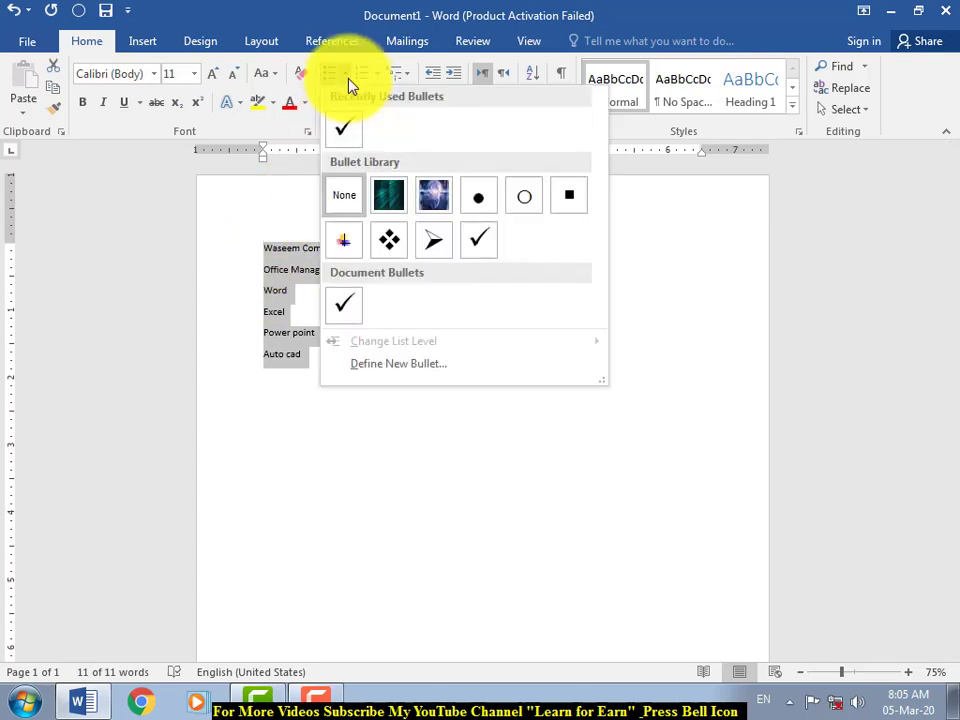
pyautogui.click(390, 371)
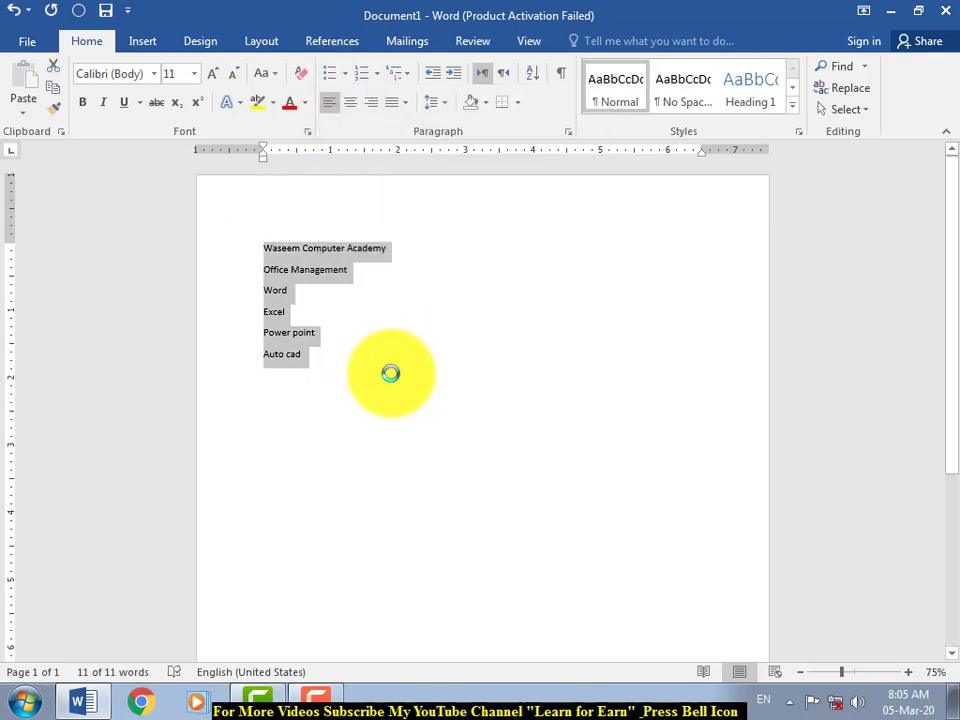
pyautogui.click(477, 223)
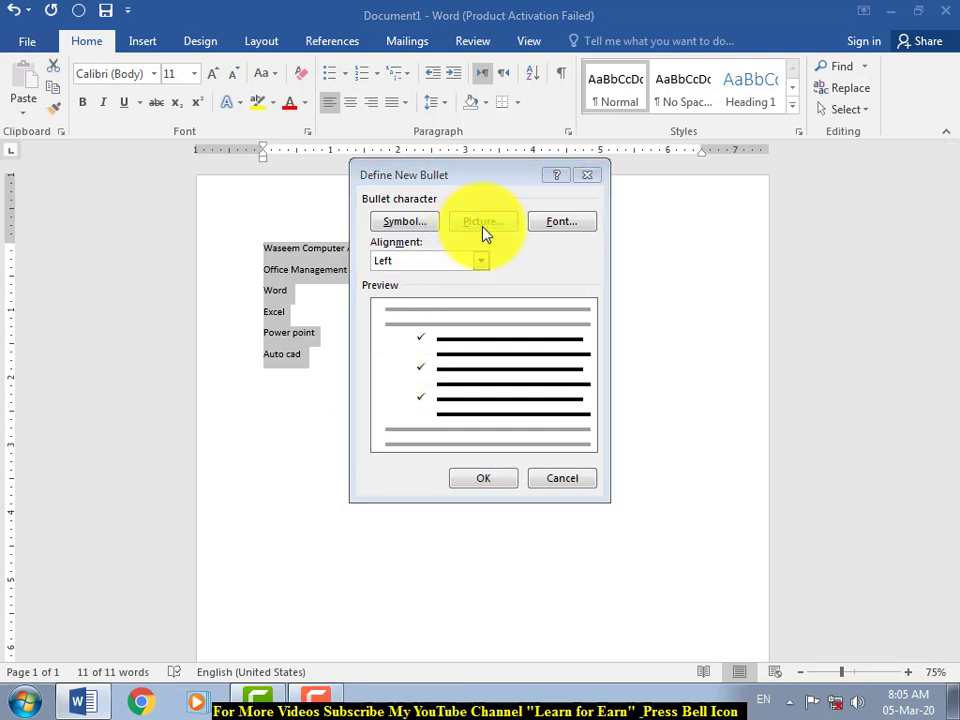
pyautogui.click(480, 394)
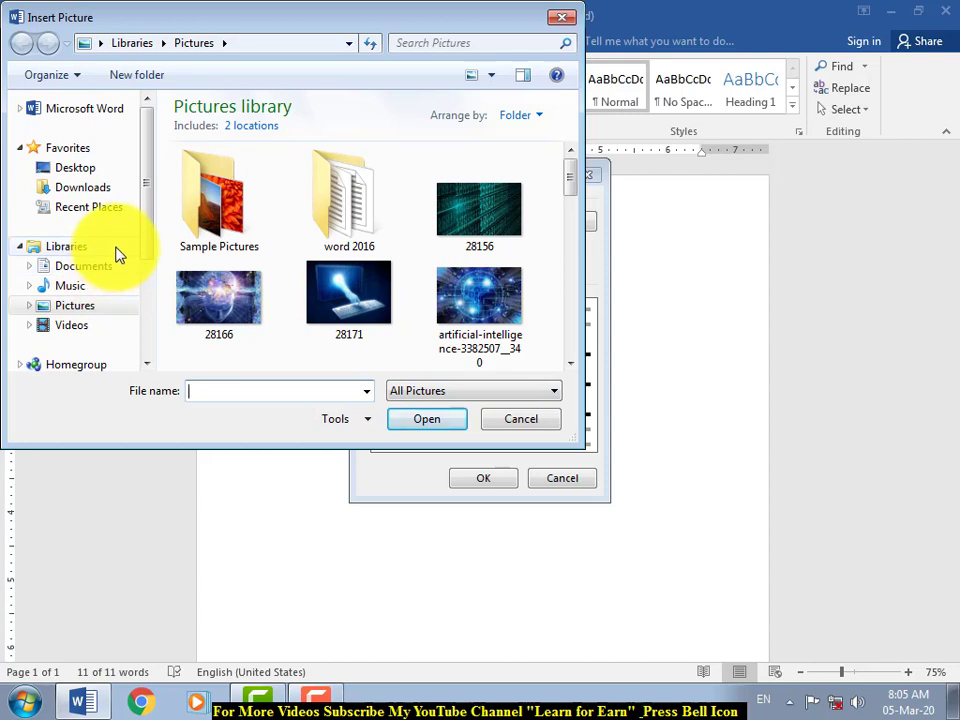
pyautogui.moveTo(147, 236); pyautogui.dragTo(165, 210)
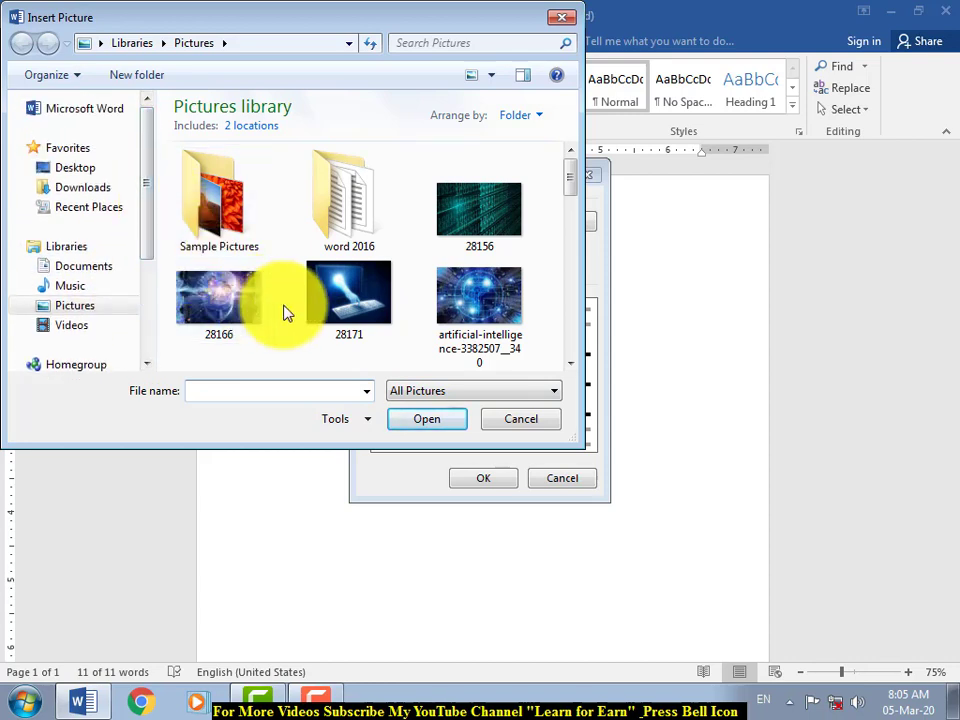
pyautogui.click(464, 314)
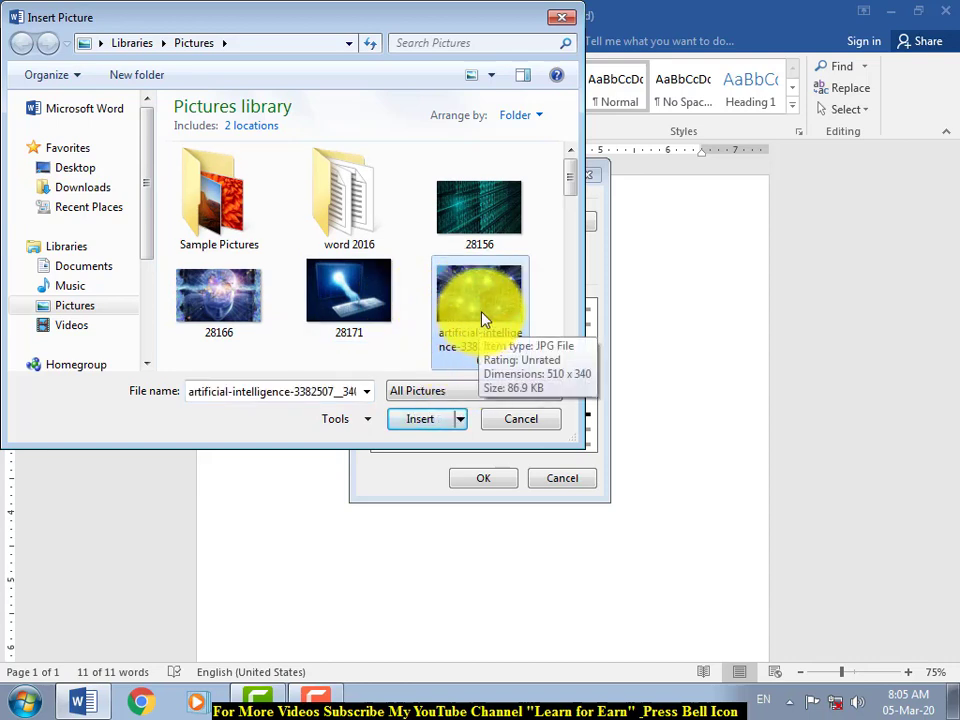
pyautogui.click(439, 420)
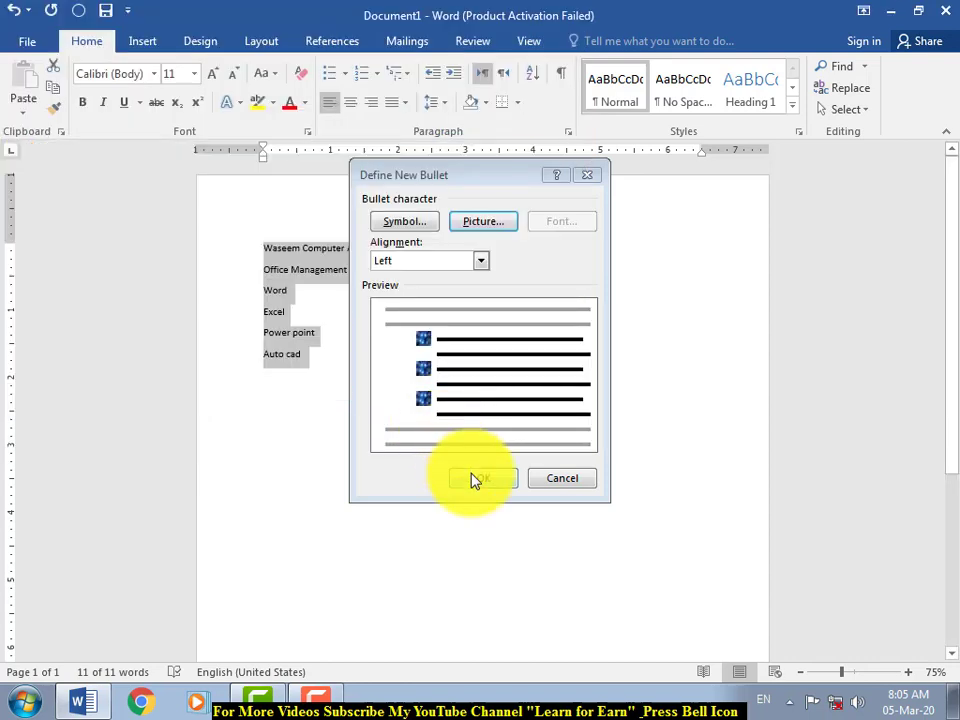
pyautogui.click(484, 480)
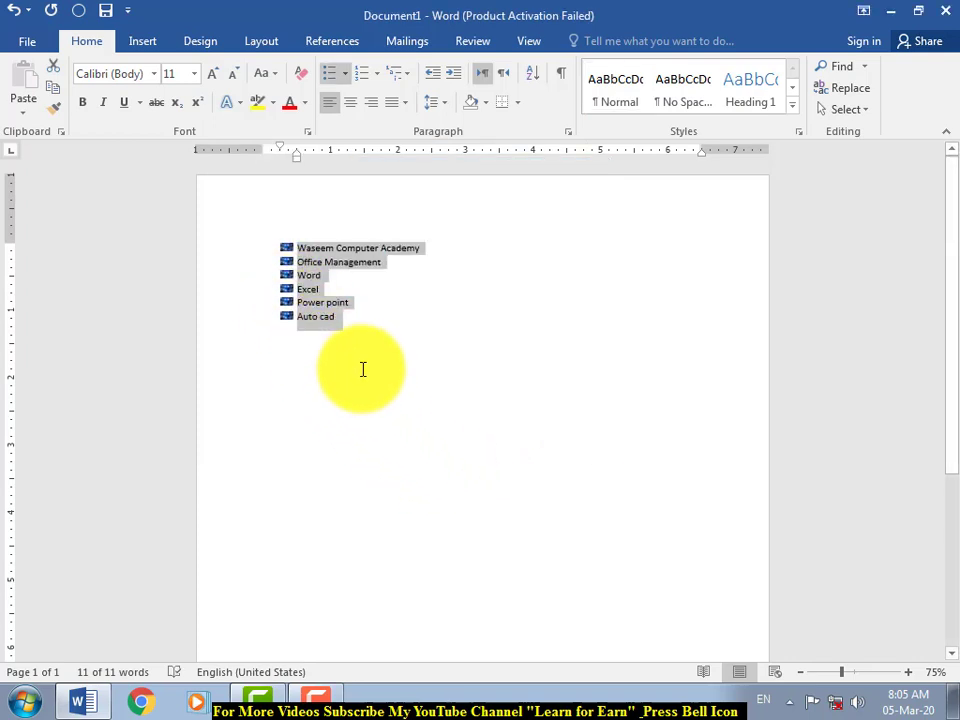
# Step: Enlarge the selected list text step by step to font size 22
pyautogui.hotkey('ctrl', ']')
pyautogui.hotkey('ctrl', ']')
pyautogui.hotkey('ctrl', ']')
pyautogui.hotkey('ctrl', ']')
pyautogui.hotkey('ctrl', ']')
pyautogui.hotkey('ctrl', ']')
pyautogui.hotkey('ctrl', ']')
pyautogui.hotkey('ctrl', ']')
pyautogui.hotkey('ctrl', ']')
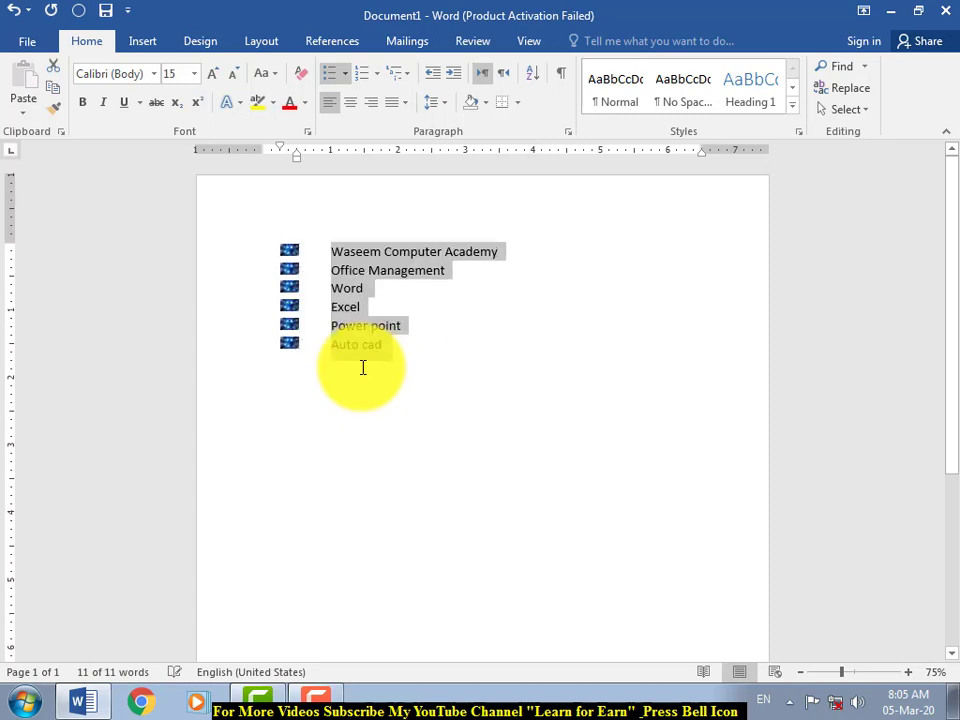
pyautogui.hotkey('ctrl', ']')
pyautogui.hotkey('ctrl', ']')
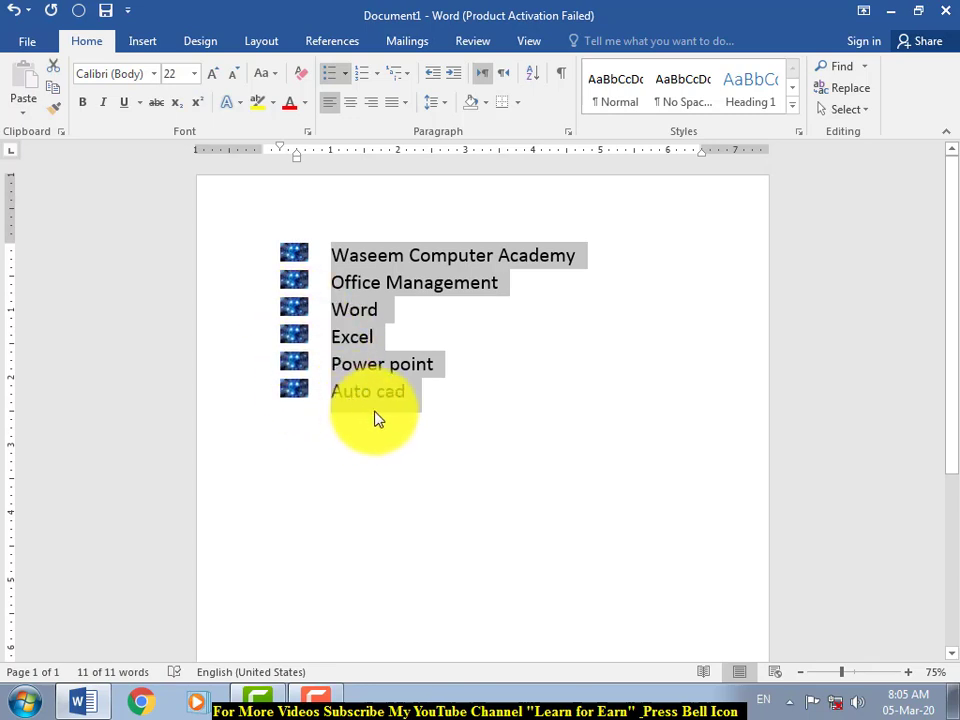
# Step: Remove the picture bullets from the list and apply lowercase Roman numbering (i., ii., iii.) instead
pyautogui.click(345, 80)
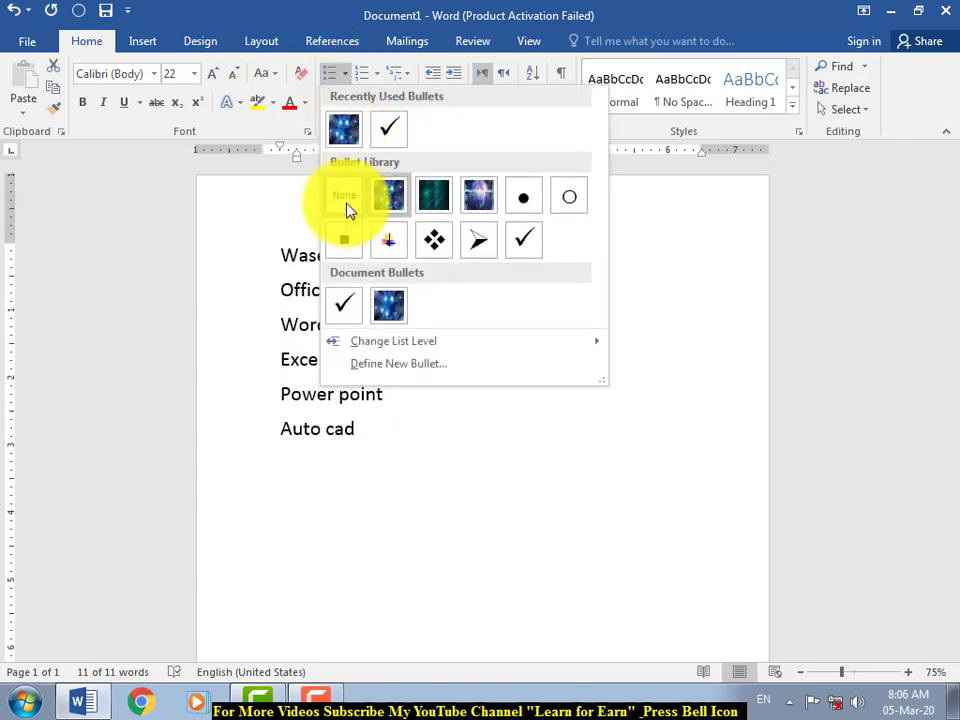
pyautogui.click(346, 206)
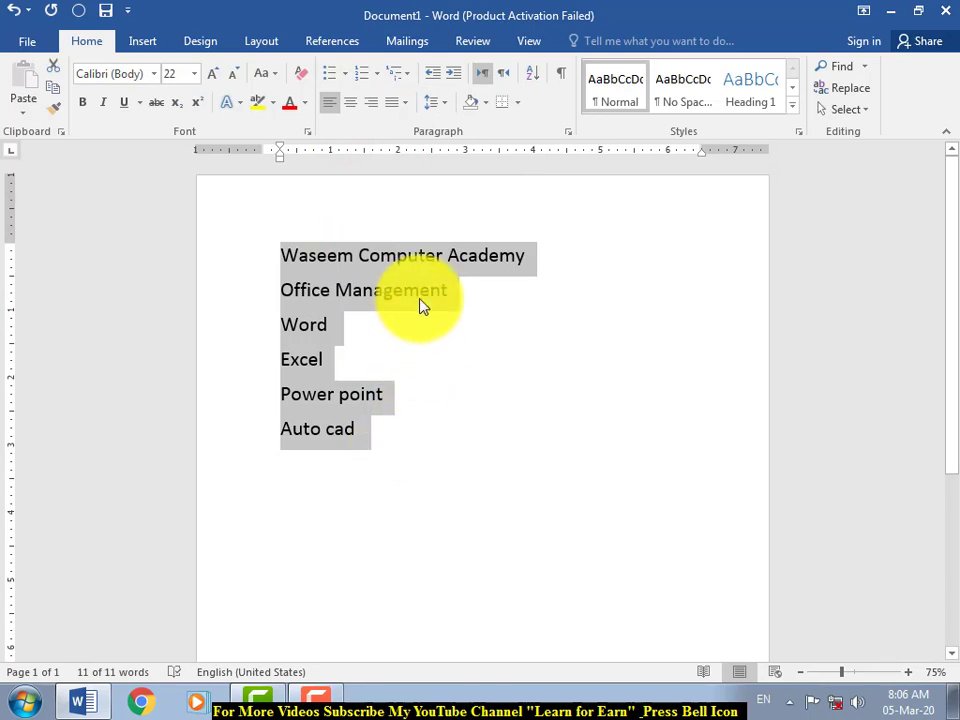
pyautogui.click(375, 74)
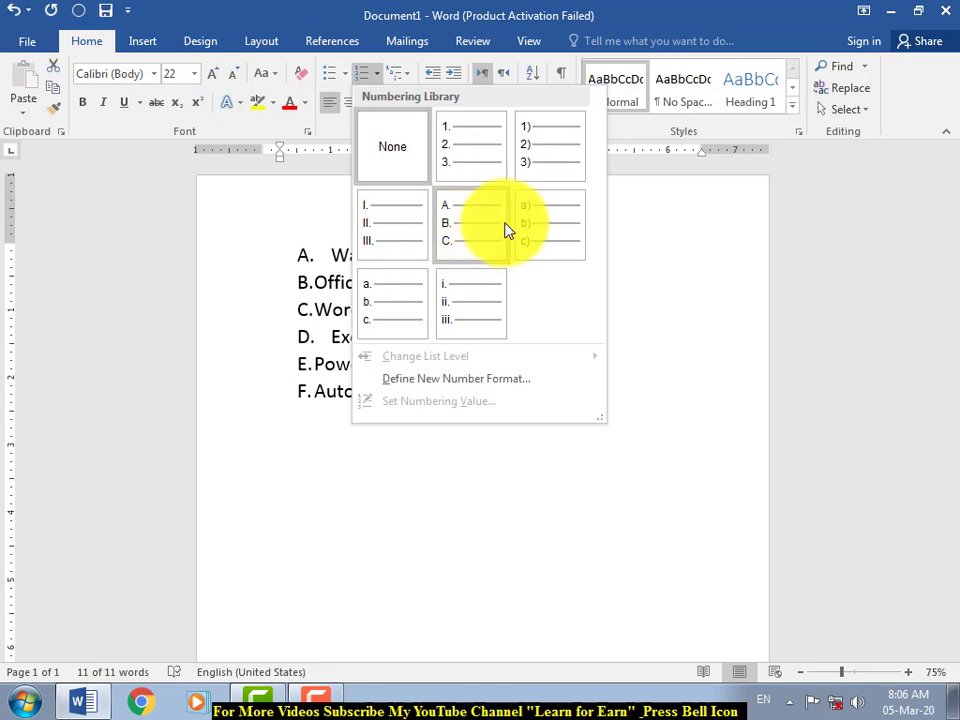
pyautogui.click(456, 317)
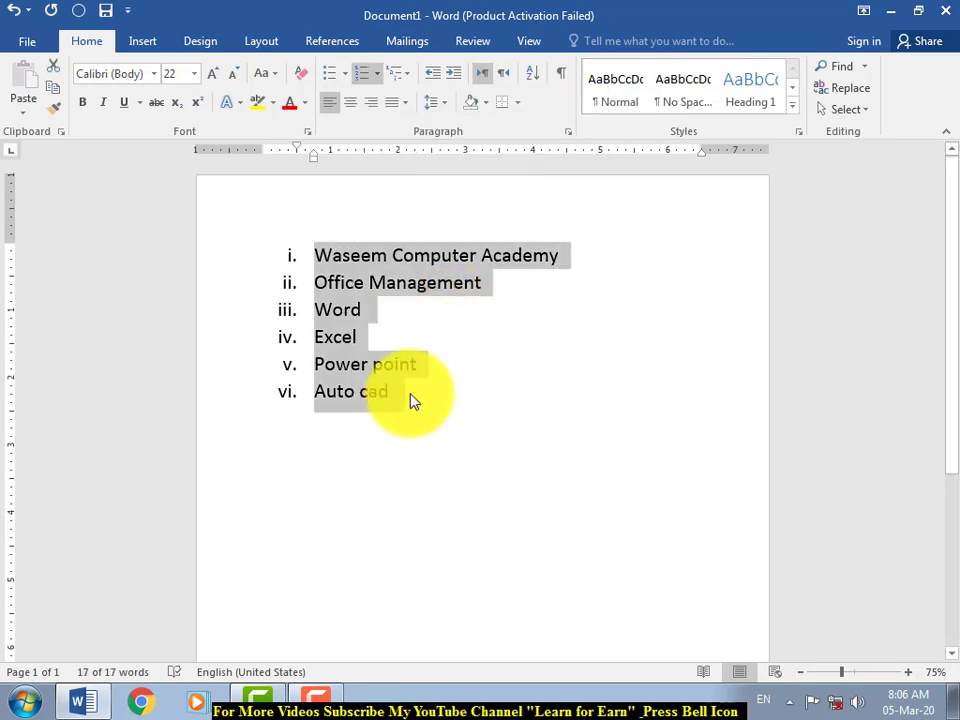
# Step: Increase the indent of the Roman-numbered list by six levels
pyautogui.click(457, 83)
pyautogui.click(457, 83)
pyautogui.click(457, 83)
pyautogui.click(457, 83)
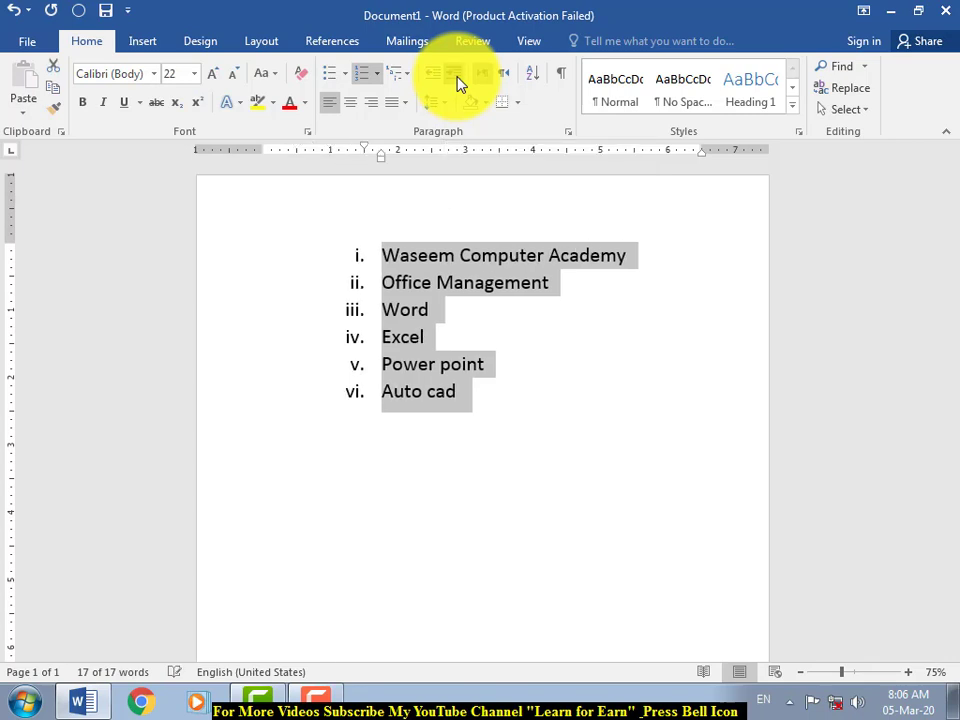
pyautogui.click(457, 83)
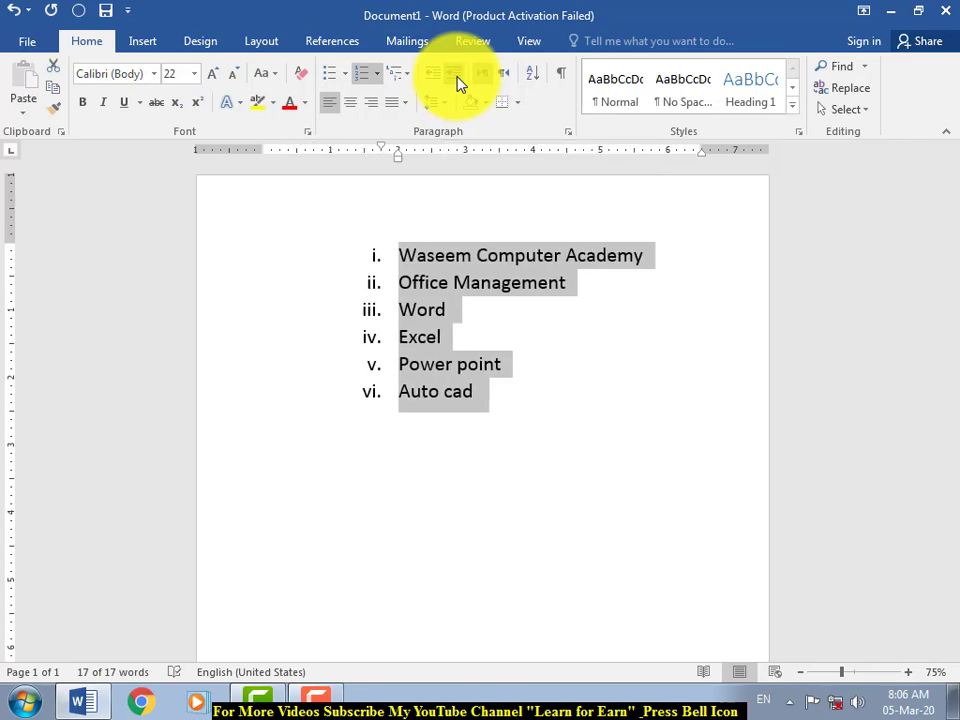
pyautogui.click(457, 84)
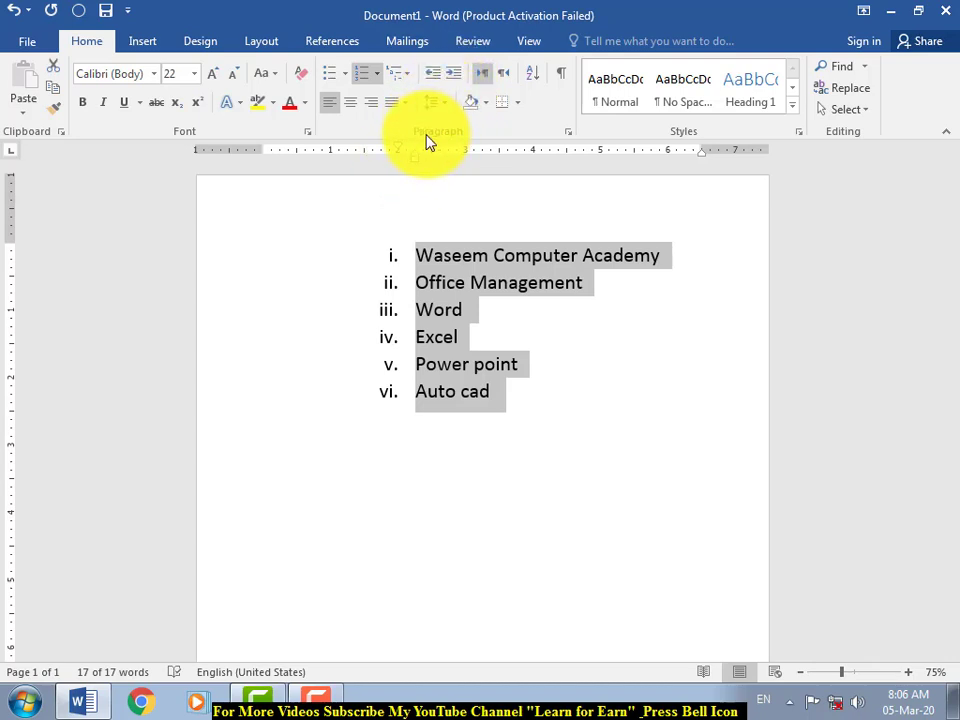
# Step: Decrease the numbered list's indent until its first-line indent sits at the left page margin
pyautogui.click(434, 76)
pyautogui.click(434, 76)
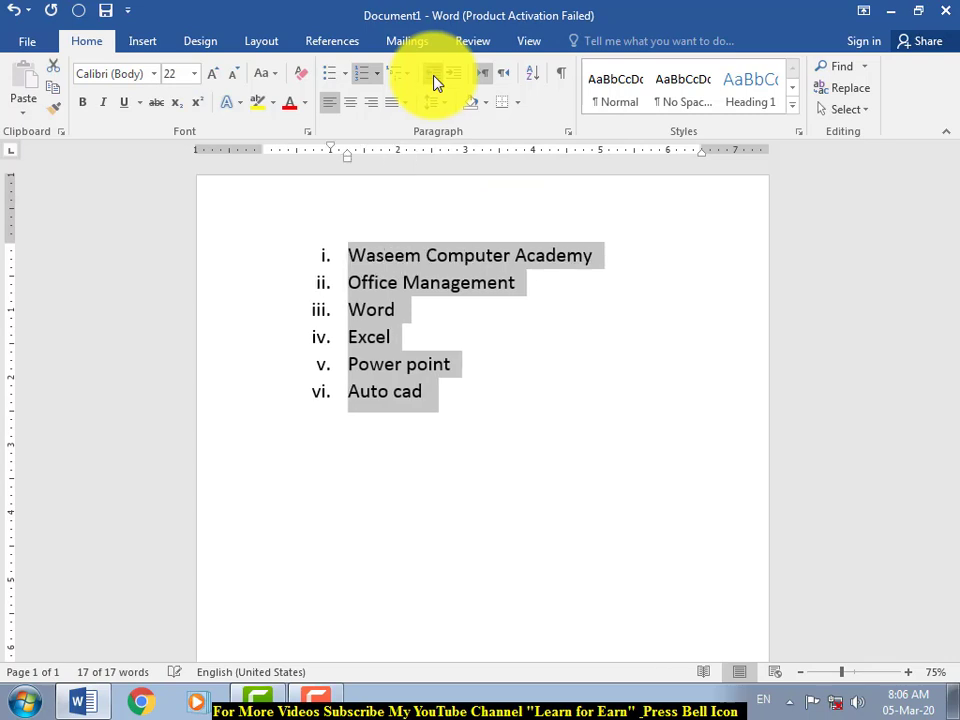
pyautogui.click(434, 76)
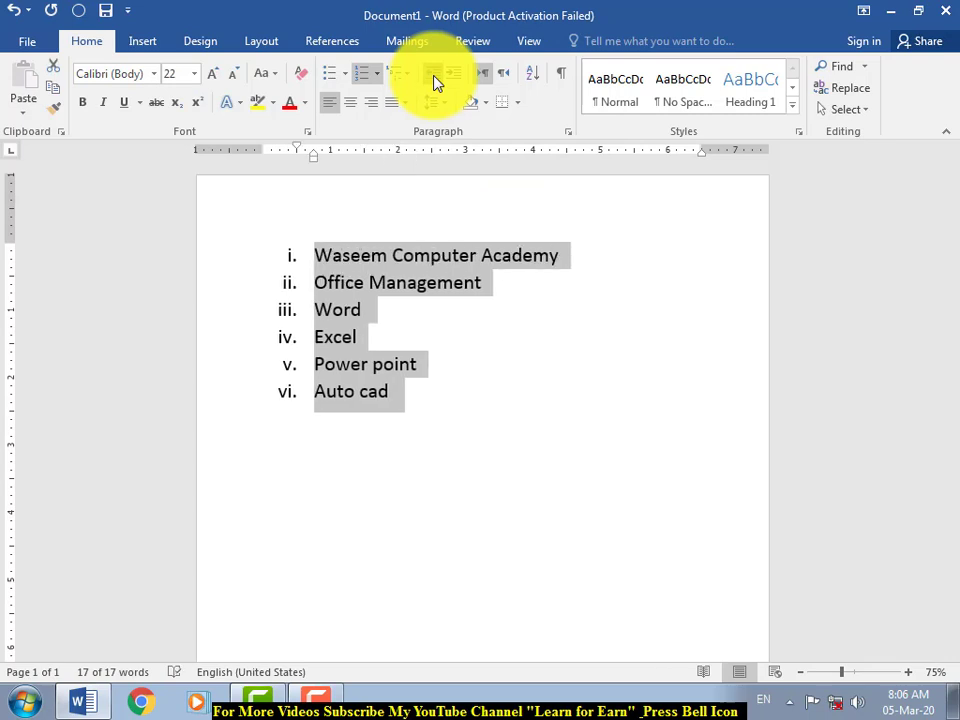
pyautogui.click(434, 76)
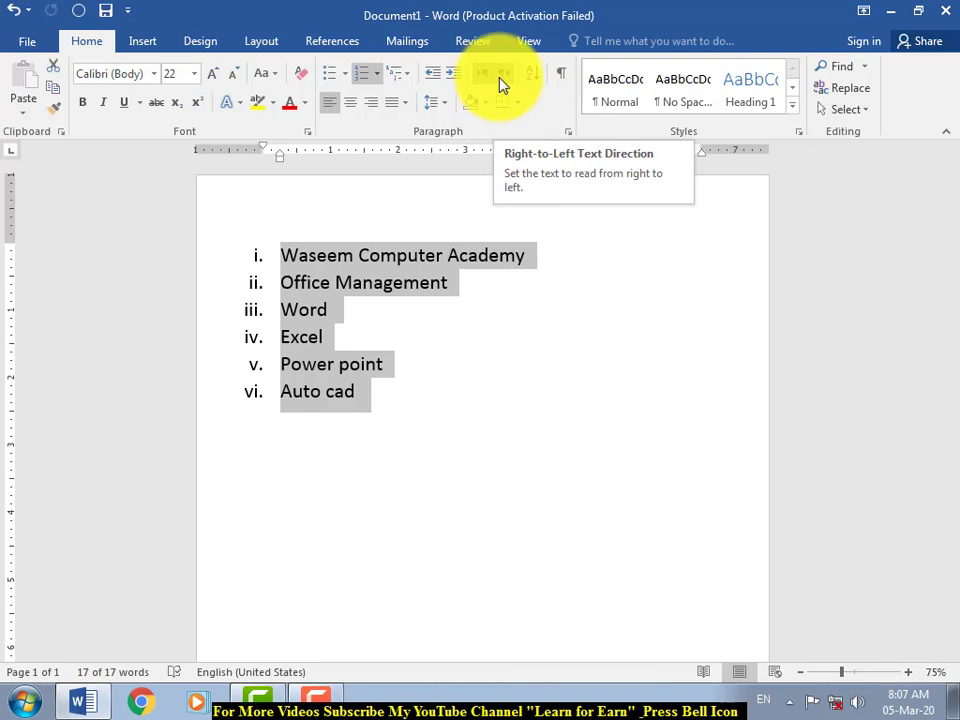
# Step: Set the numbered list's text direction to right-to-left, and return it to left-to-right
pyautogui.click(505, 82)
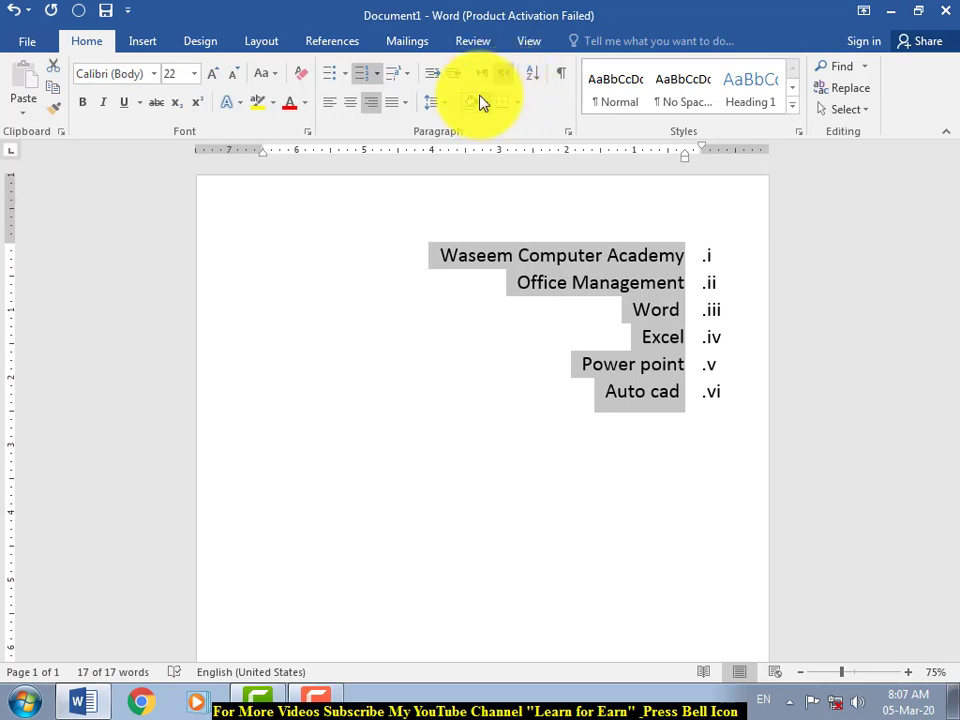
pyautogui.click(483, 80)
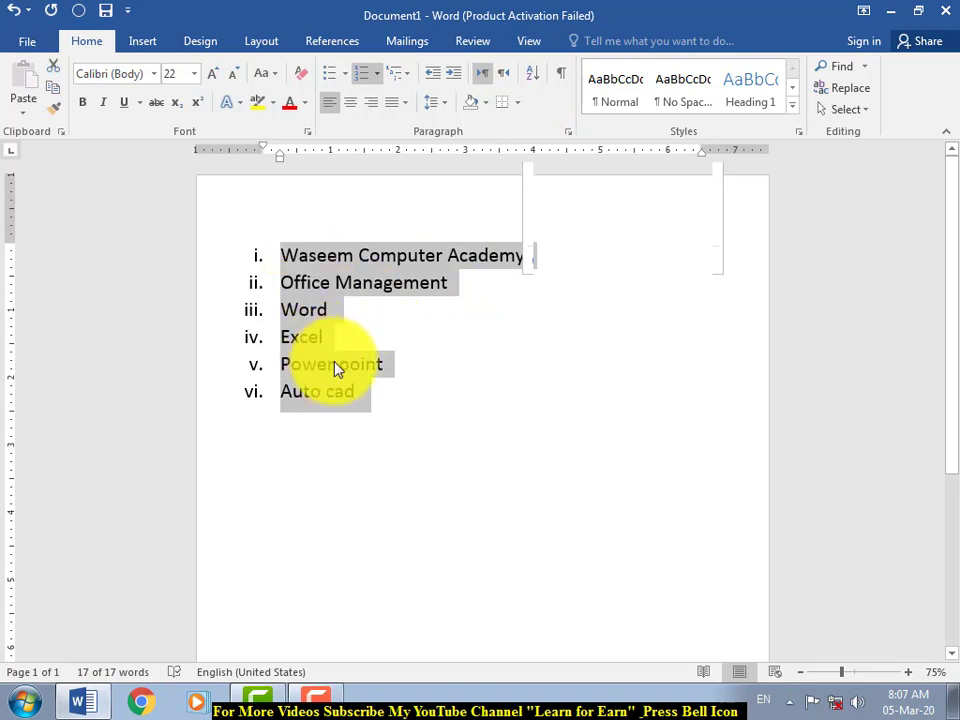
# Step: Remove the Roman numbering from the list by choosing the None numbering style
pyautogui.click(374, 78)
pyautogui.click(389, 250)
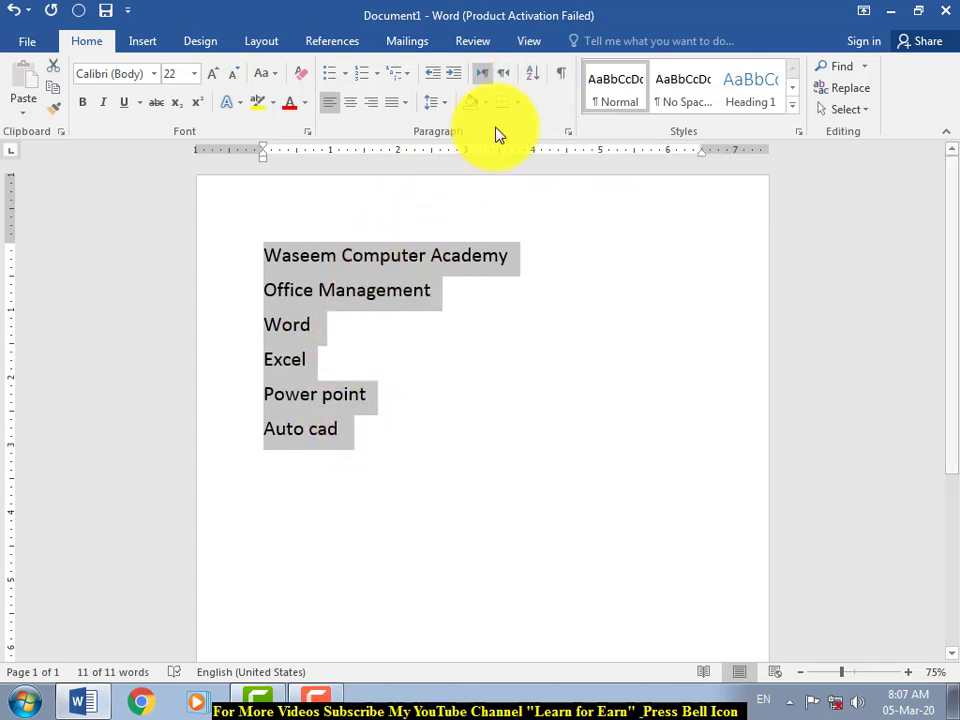
# Step: Sort the six-line list by paragraphs as text in ascending order
pyautogui.click(534, 75)
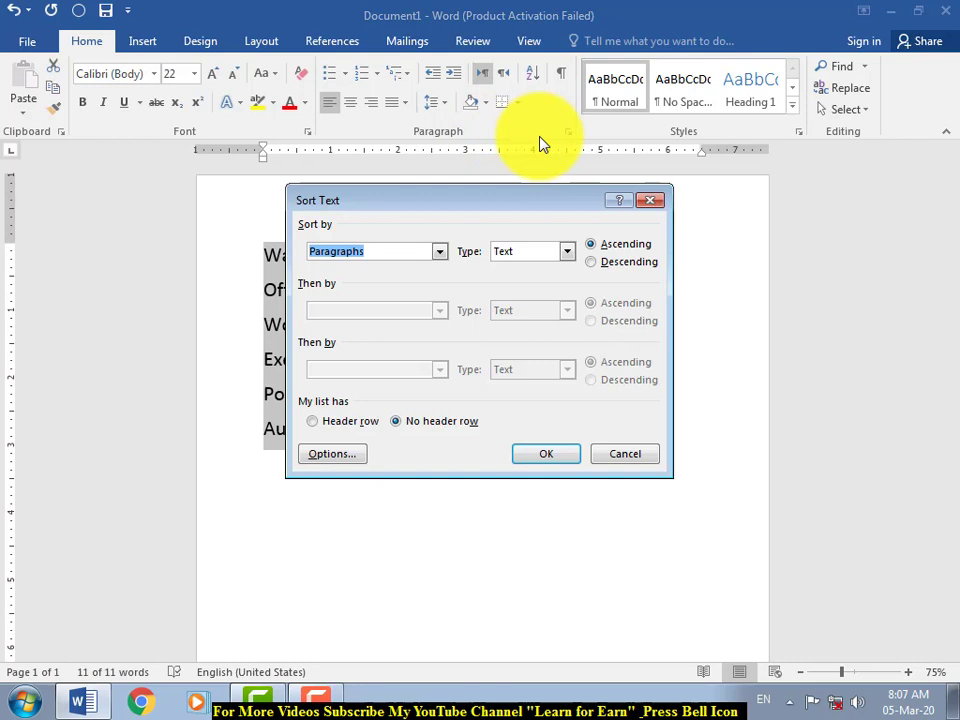
pyautogui.click(567, 252)
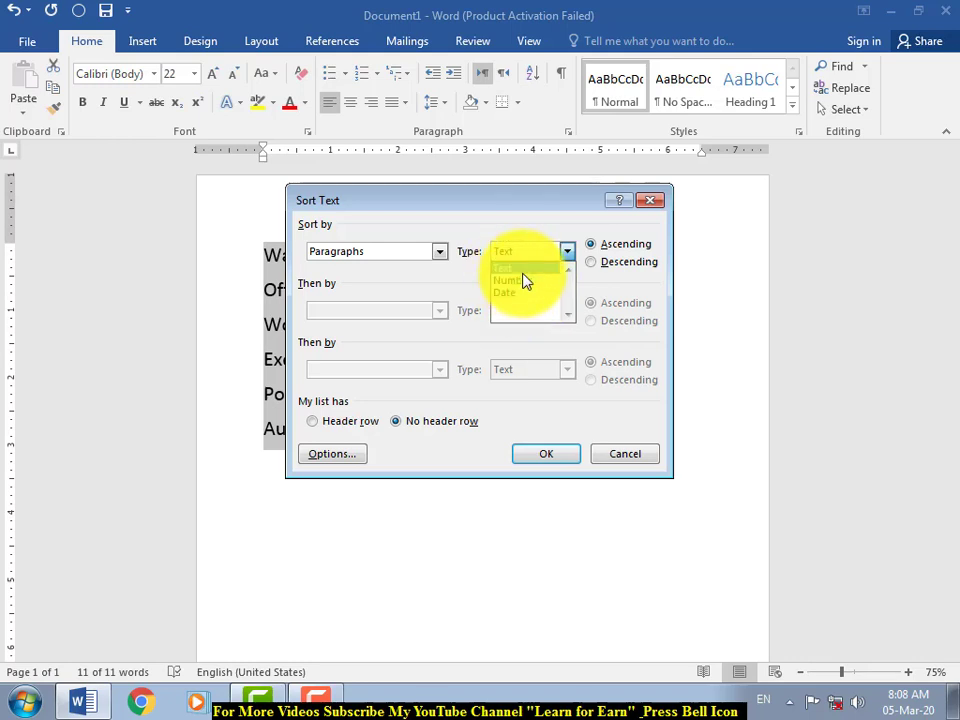
pyautogui.click(522, 270)
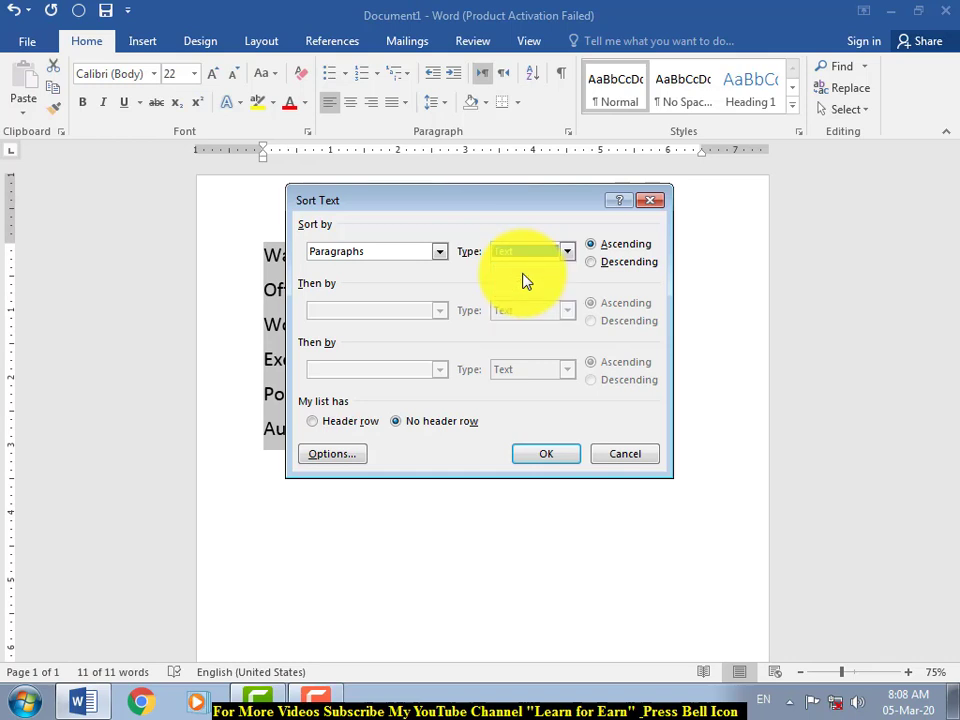
pyautogui.click(553, 457)
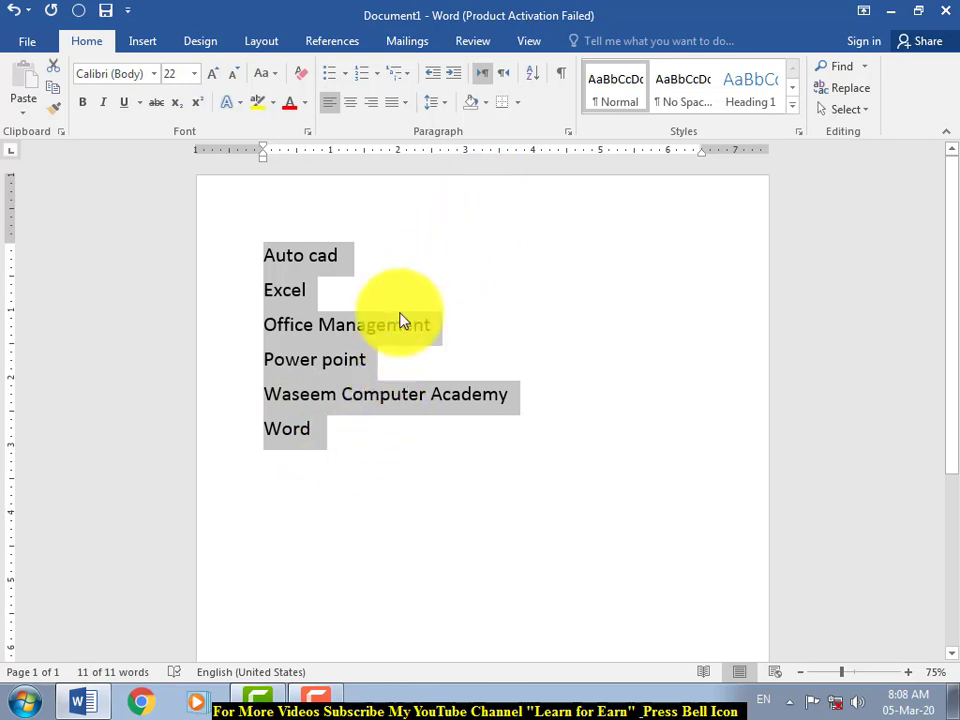
# Step: Sort the list by paragraphs as text in descending order
pyautogui.click(533, 78)
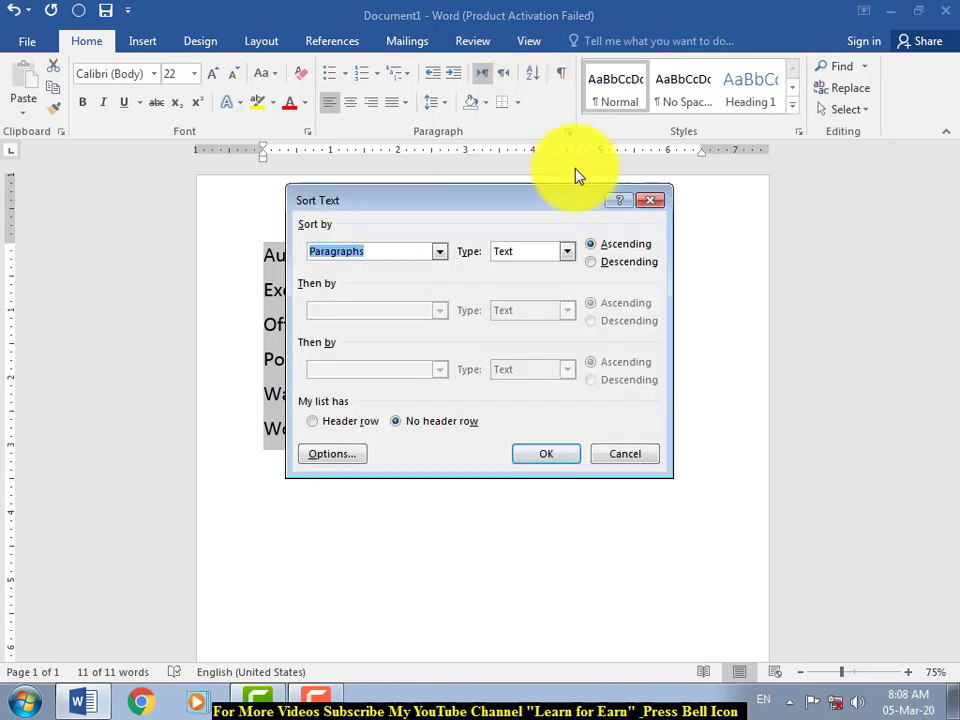
pyautogui.click(591, 263)
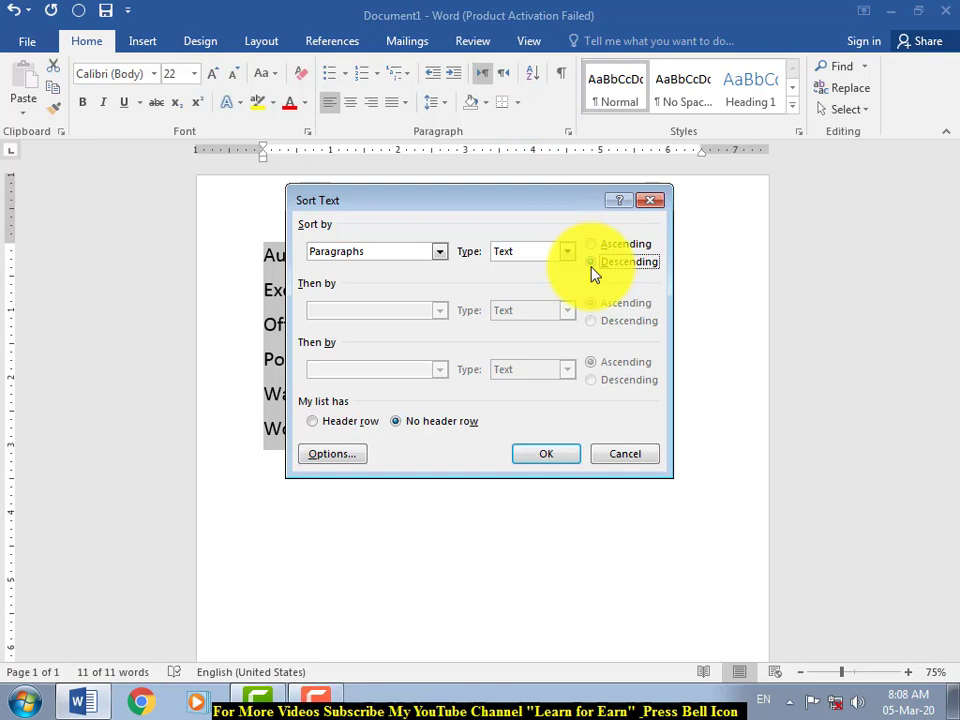
pyautogui.click(549, 455)
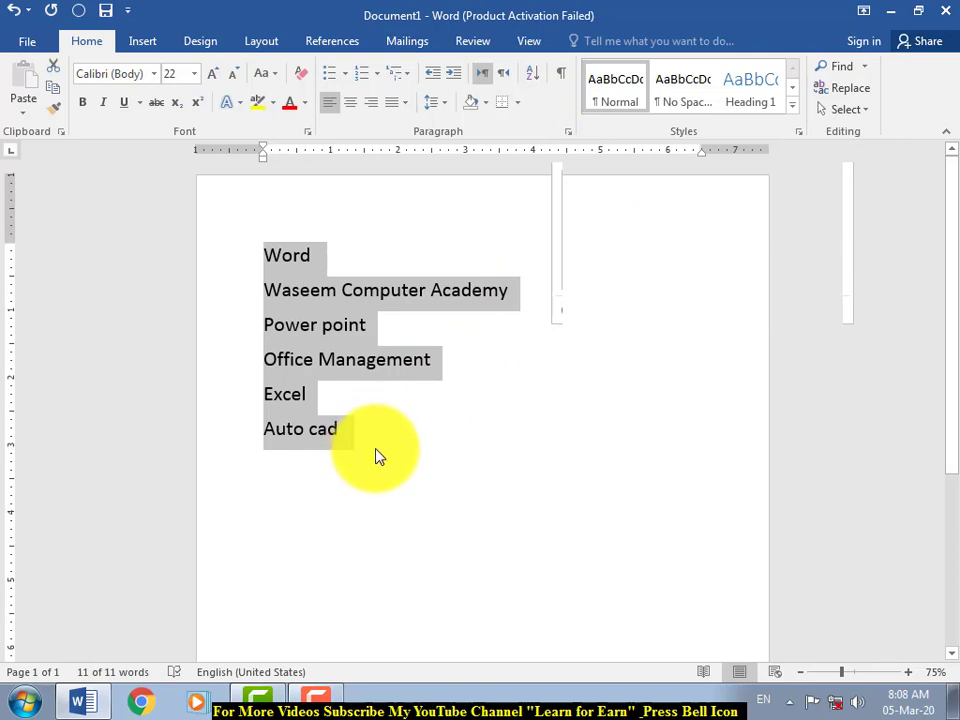
# Step: Delete the whole sorted list, and add a line of spaces followed by a run of blank paragraphs
pyautogui.press('Delete')
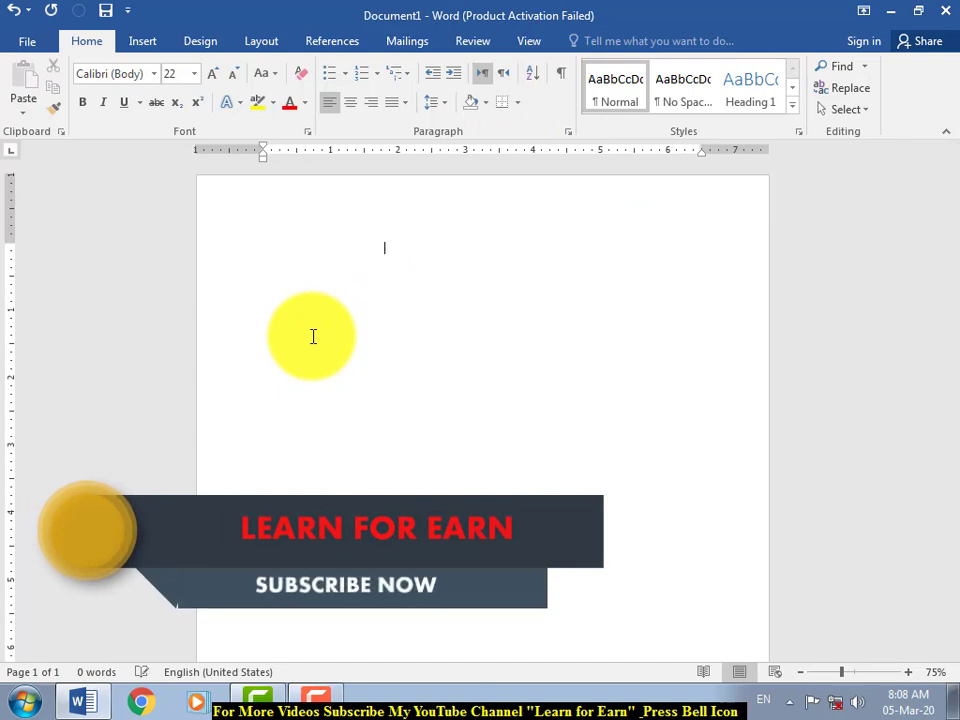
pyautogui.press('Return')
pyautogui.press('Return')
pyautogui.press('Return')
pyautogui.press('Return')
pyautogui.press('Return')
pyautogui.press('Return')
pyautogui.press('Return')
pyautogui.press('Return')
pyautogui.press('Return')
pyautogui.press('Return')
pyautogui.press('Return')
pyautogui.press('Return')
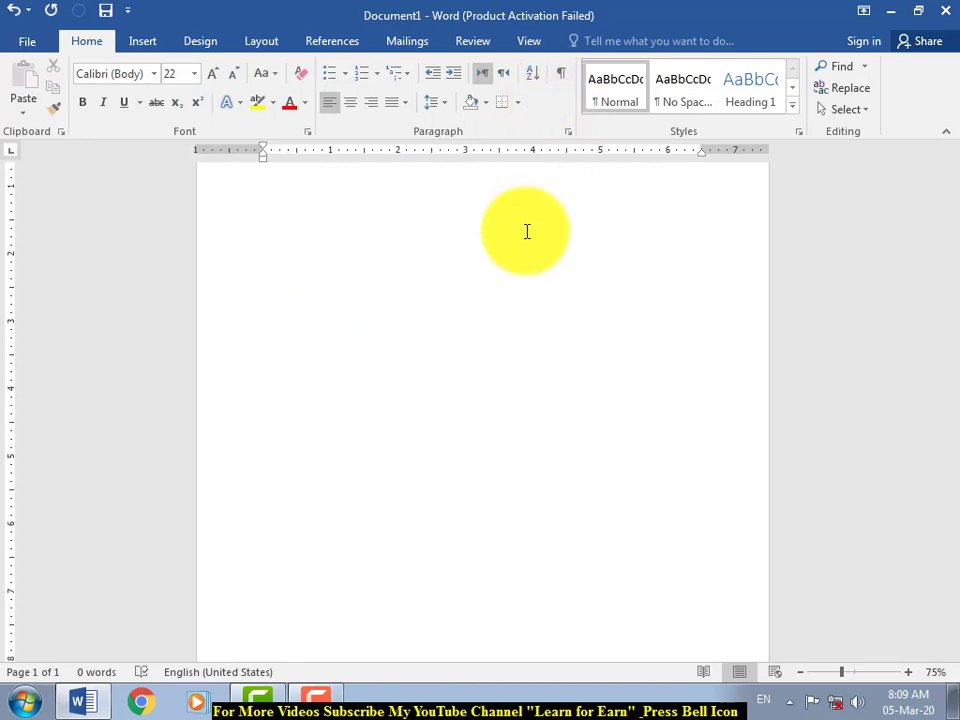
# Step: Show the formatting marks, examine the space, paragraph and tab marks down the page, and hide the marks again
pyautogui.click(561, 78)
pyautogui.scroll(5, 338, 318)
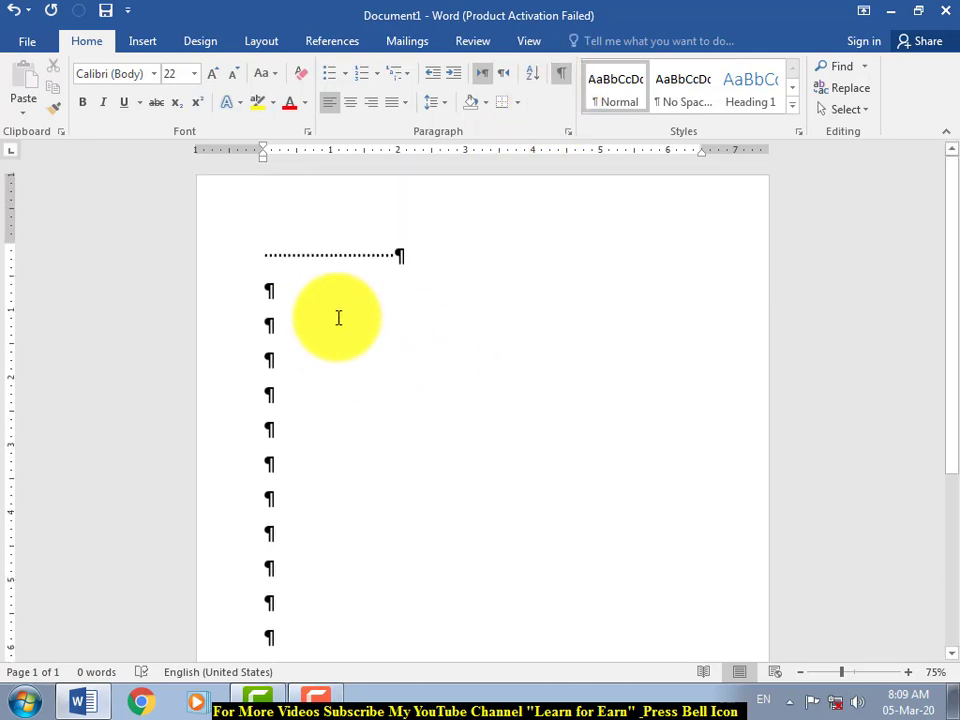
pyautogui.scroll(-4, 336, 356)
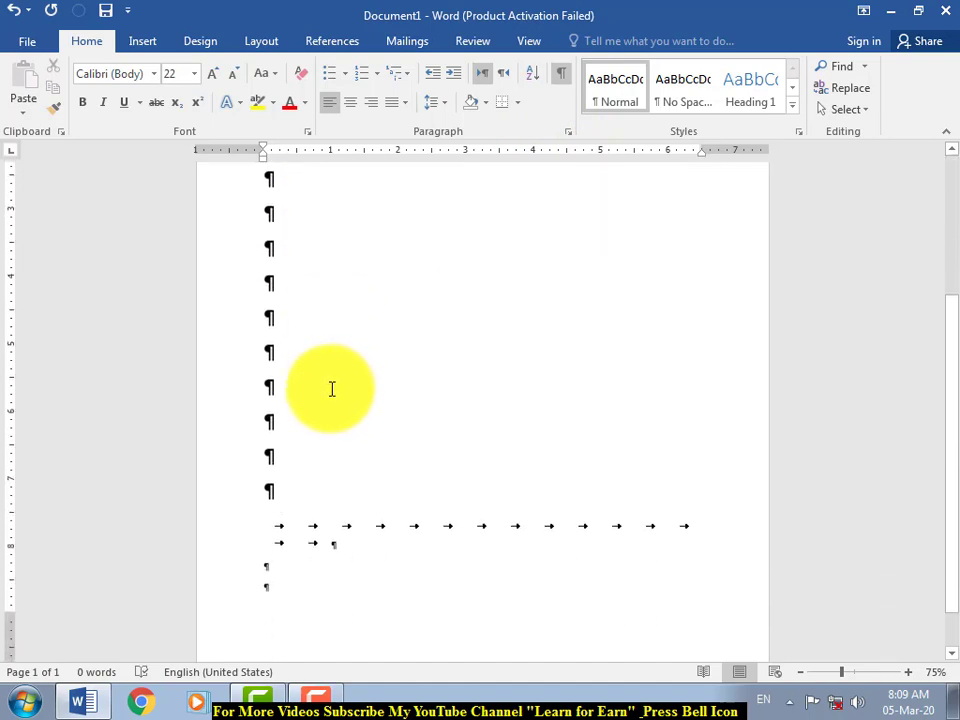
pyautogui.scroll(5, 332, 388)
pyautogui.scroll(-1, 300, 300)
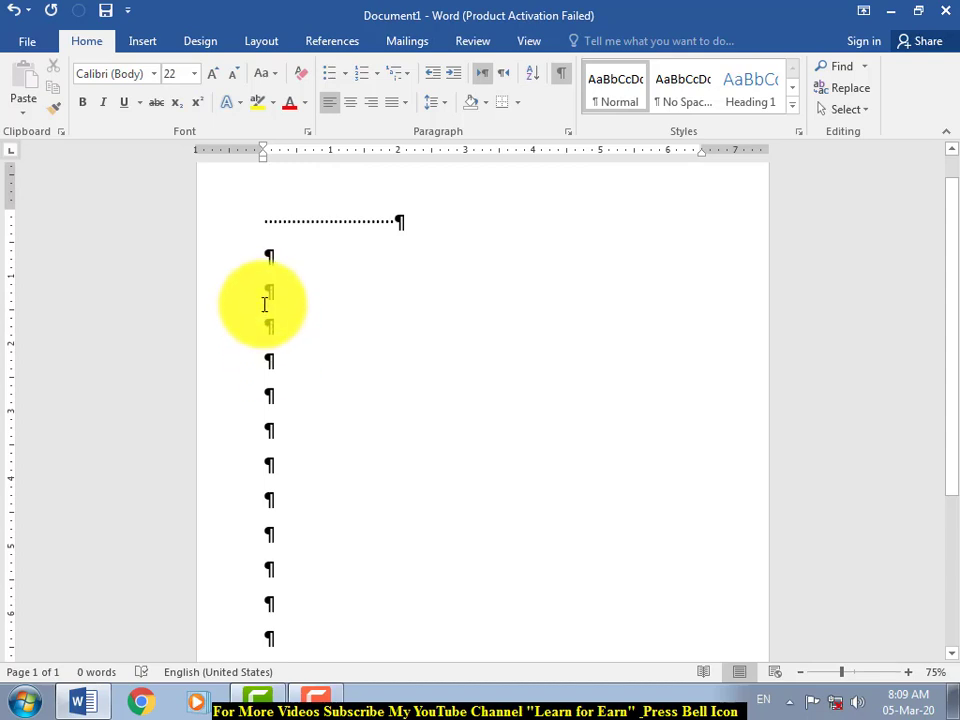
pyautogui.scroll(-5, 315, 415)
pyautogui.scroll(-2, 320, 426)
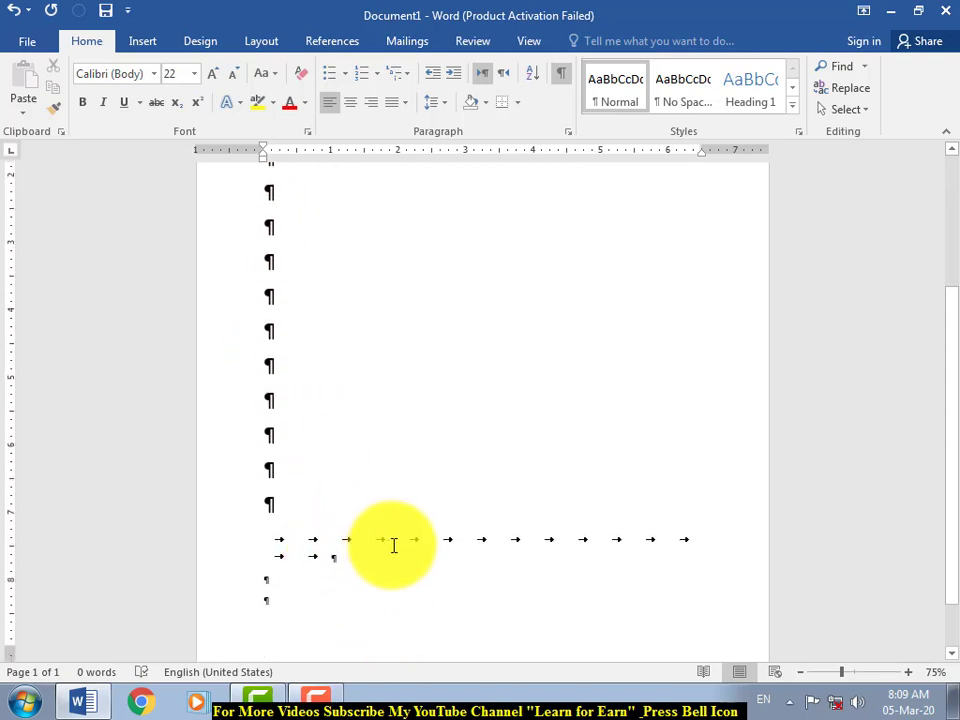
pyautogui.scroll(5, 521, 547)
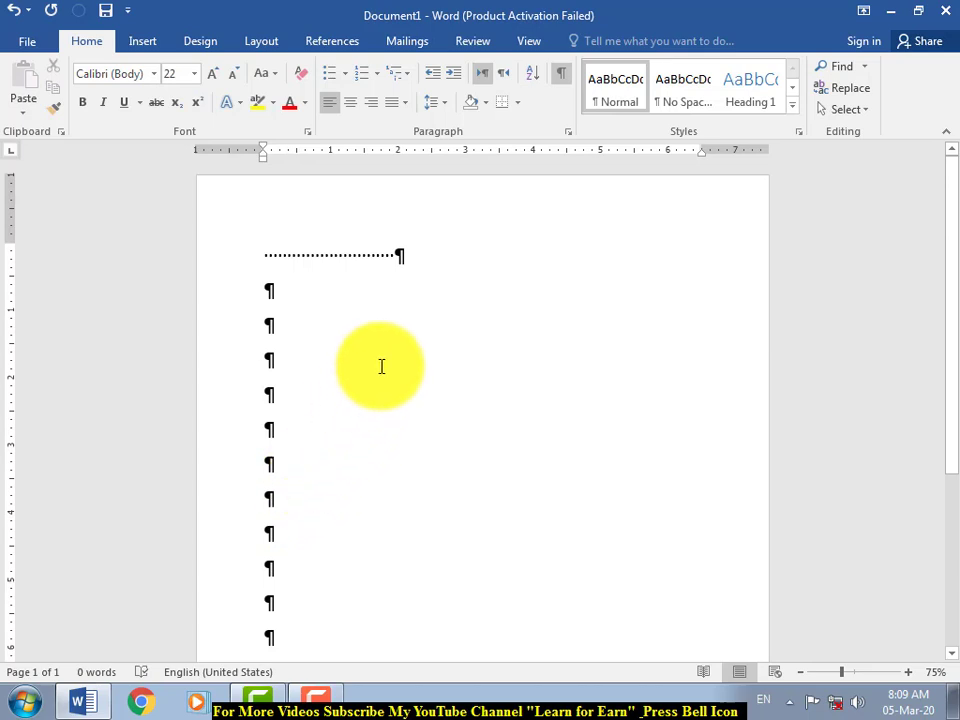
pyautogui.click(563, 85)
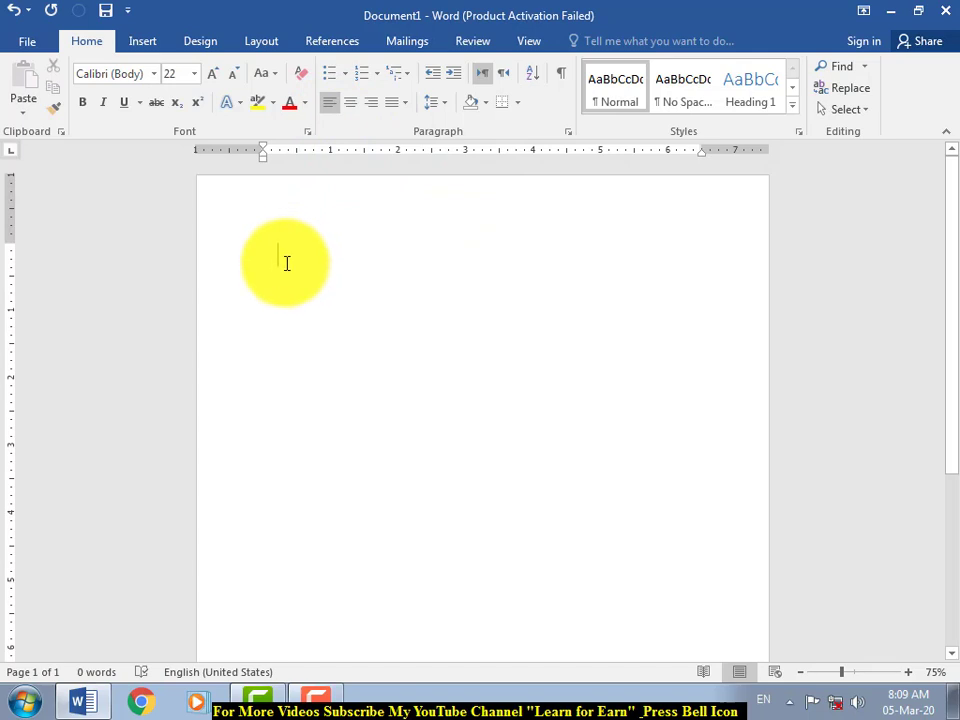
# Step: Enter the line "Waseem Computer Academy" at the start of the page and centre it
pyautogui.write('Waseem Comput')
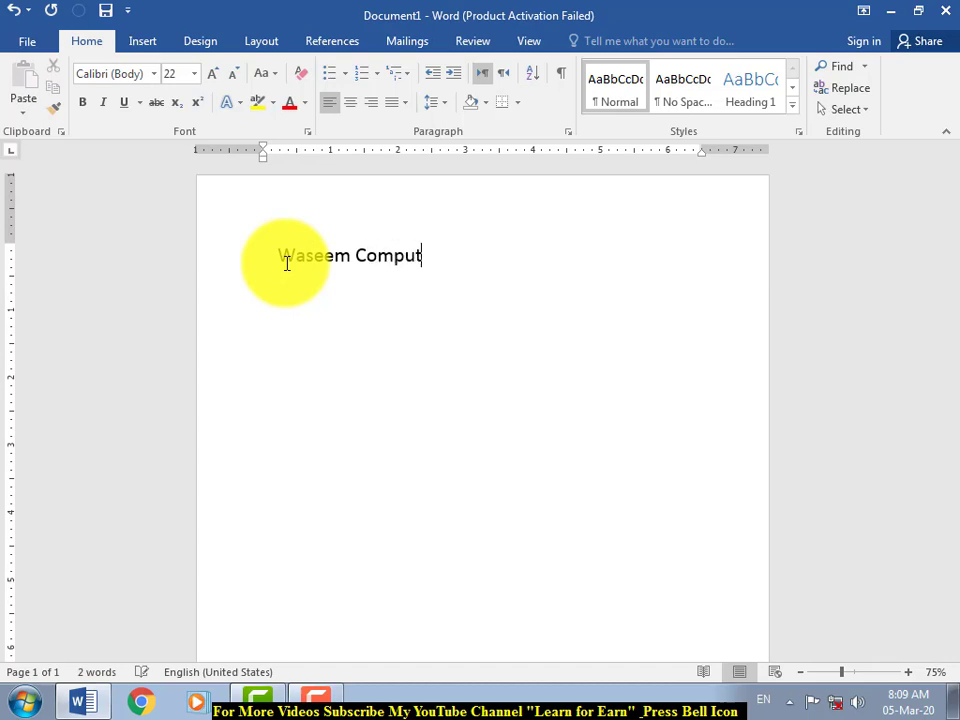
pyautogui.write('ademy')
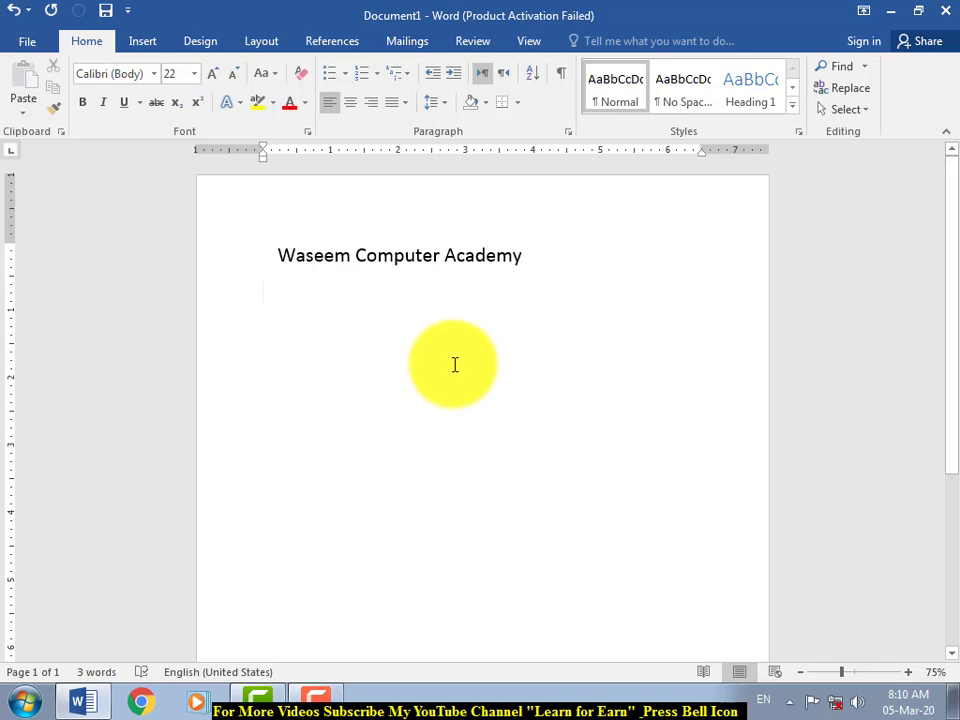
pyautogui.moveTo(531, 257); pyautogui.dragTo(277, 257)
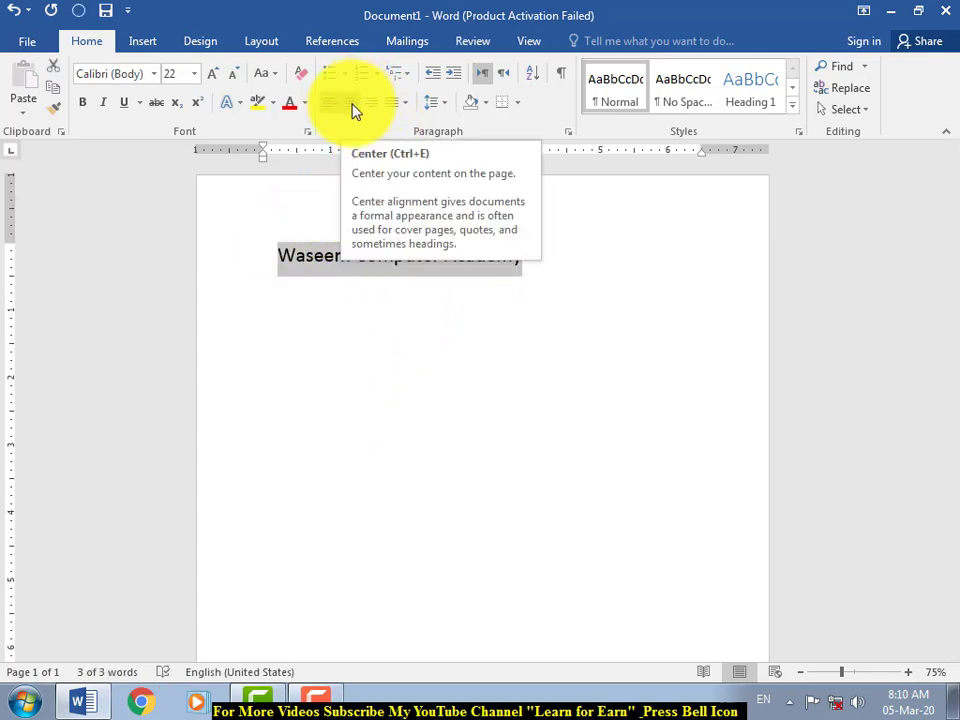
pyautogui.click(352, 105)
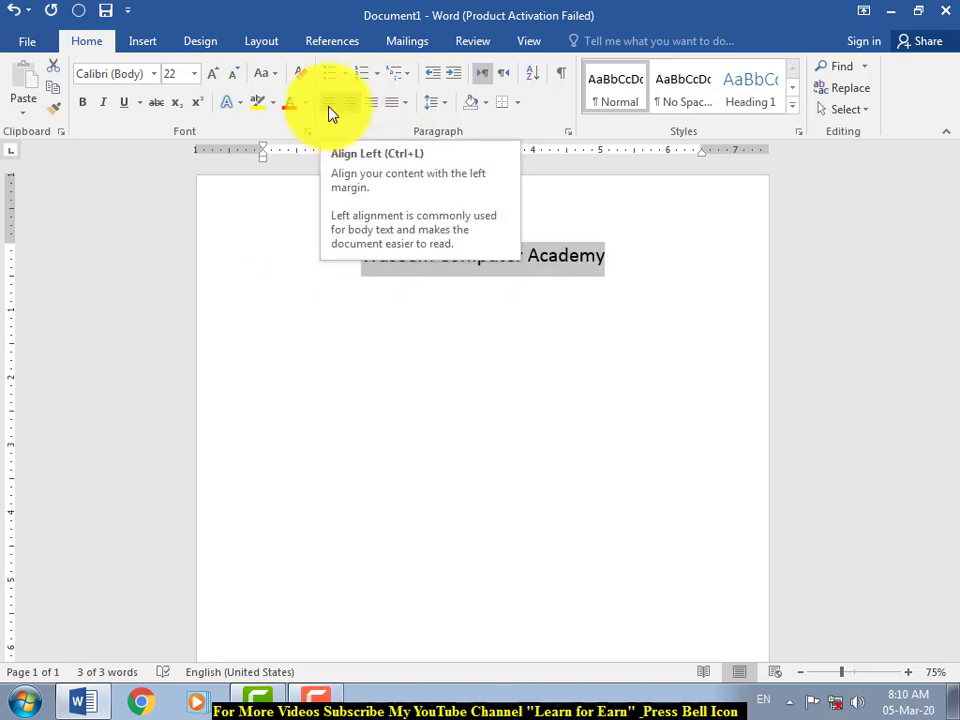
# Step: Align the "Waseem Computer Academy" line left, switch it to right alignment, and return it to left alignment
pyautogui.click(331, 112)
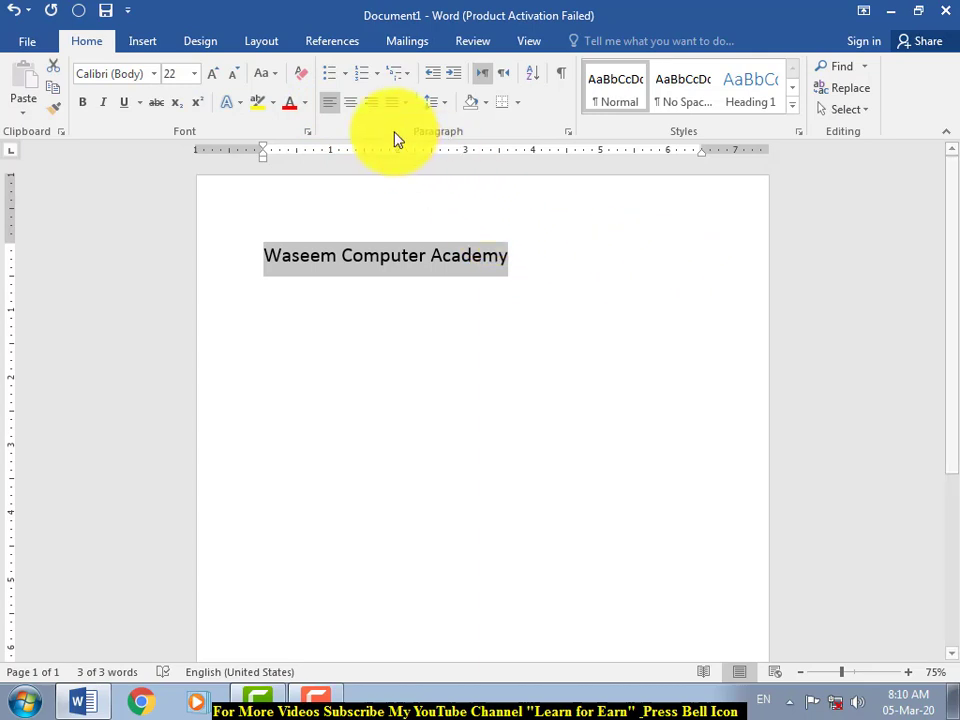
pyautogui.click(375, 110)
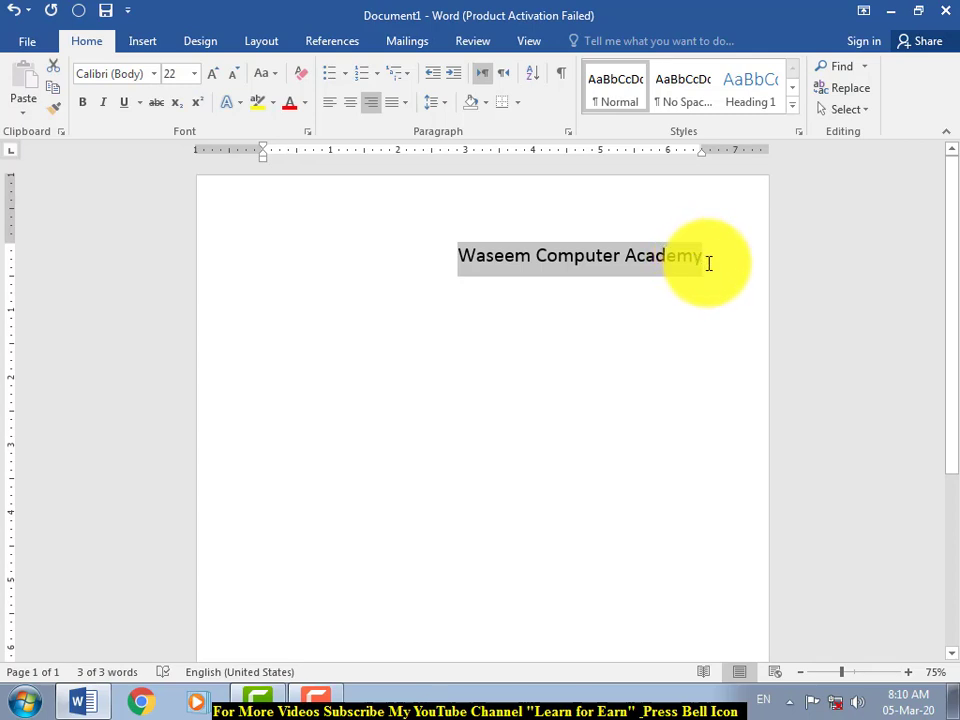
pyautogui.click(329, 102)
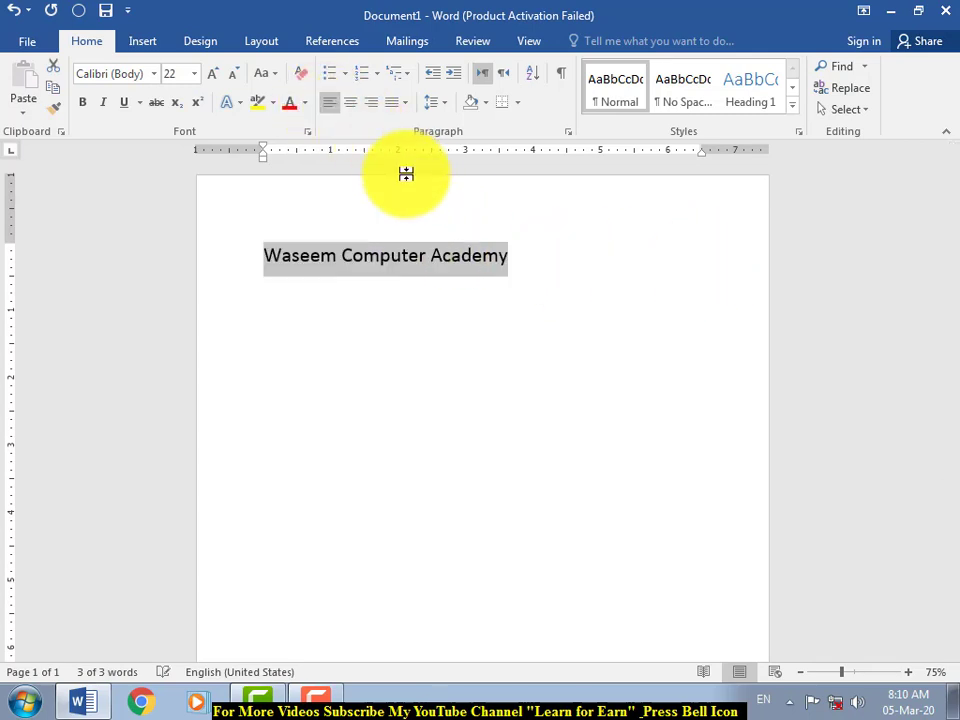
# Step: Replace the line with one long paragraph repeating "Waseem Computer Academy" 18 times
pyautogui.press('Delete')
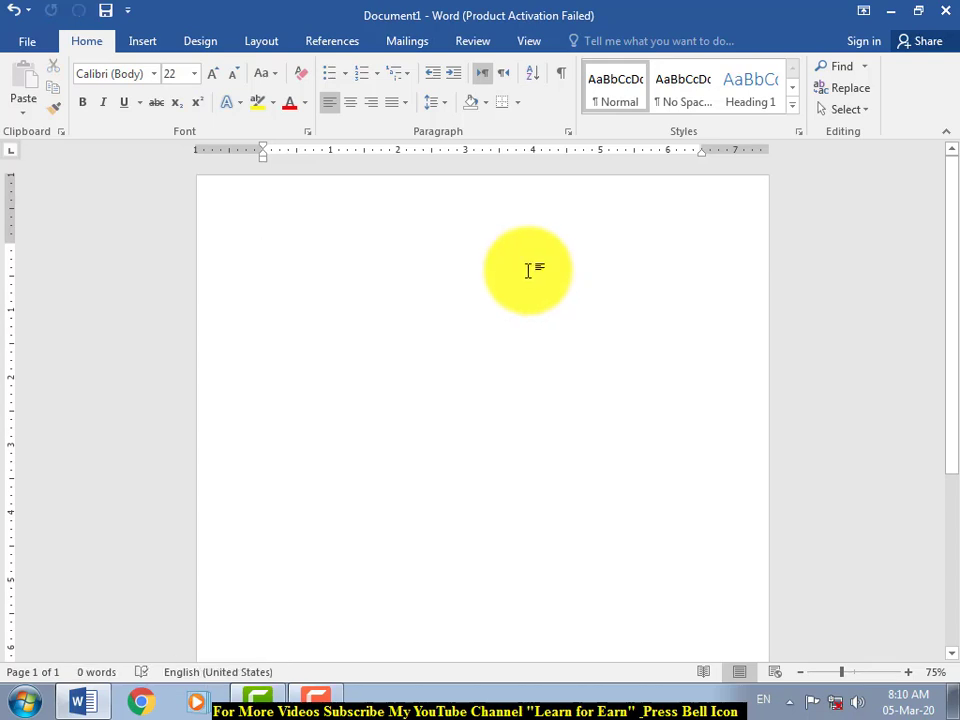
pyautogui.write('Waseem Computer Academy Waseem Computer Academy')
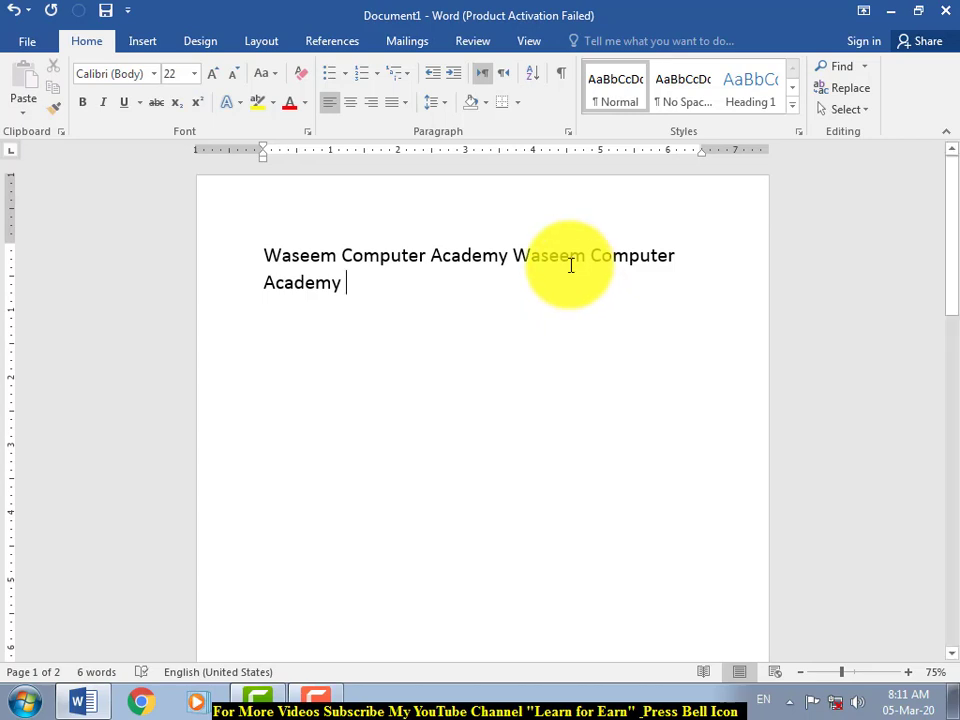
pyautogui.hotkey('ctrl', 'v')
pyautogui.hotkey('ctrl', 'v')
pyautogui.hotkey('ctrl', 'v')
pyautogui.hotkey('ctrl', 'v')
pyautogui.hotkey('ctrl', 'v')
pyautogui.hotkey('ctrl', 'v')
pyautogui.hotkey('ctrl', 'v')
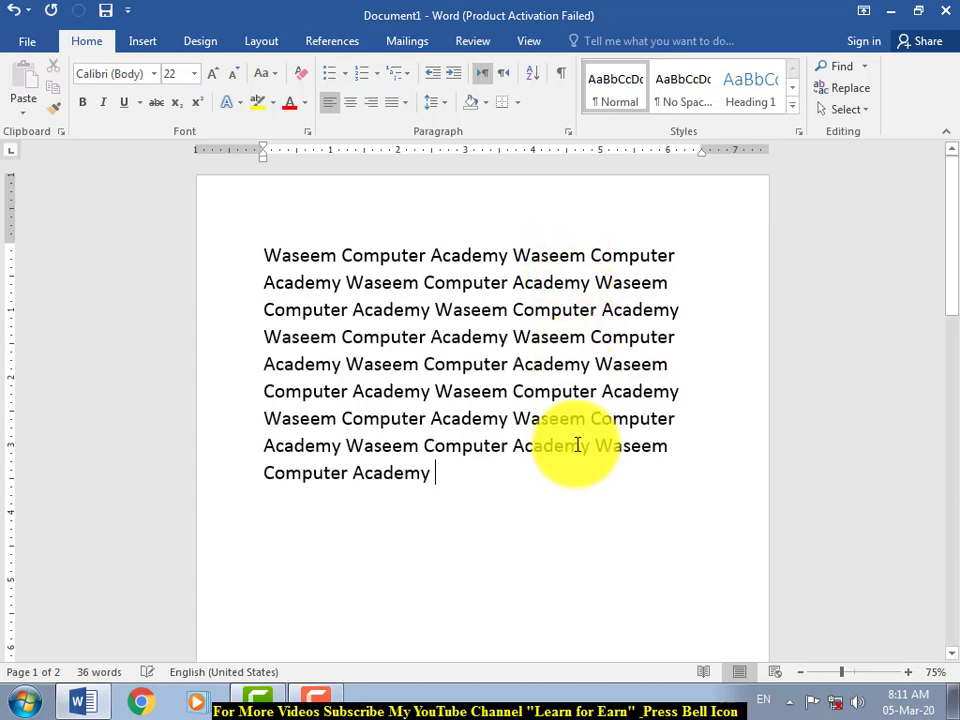
pyautogui.write('Waseem Computer Academy Waseem Computer Academy')
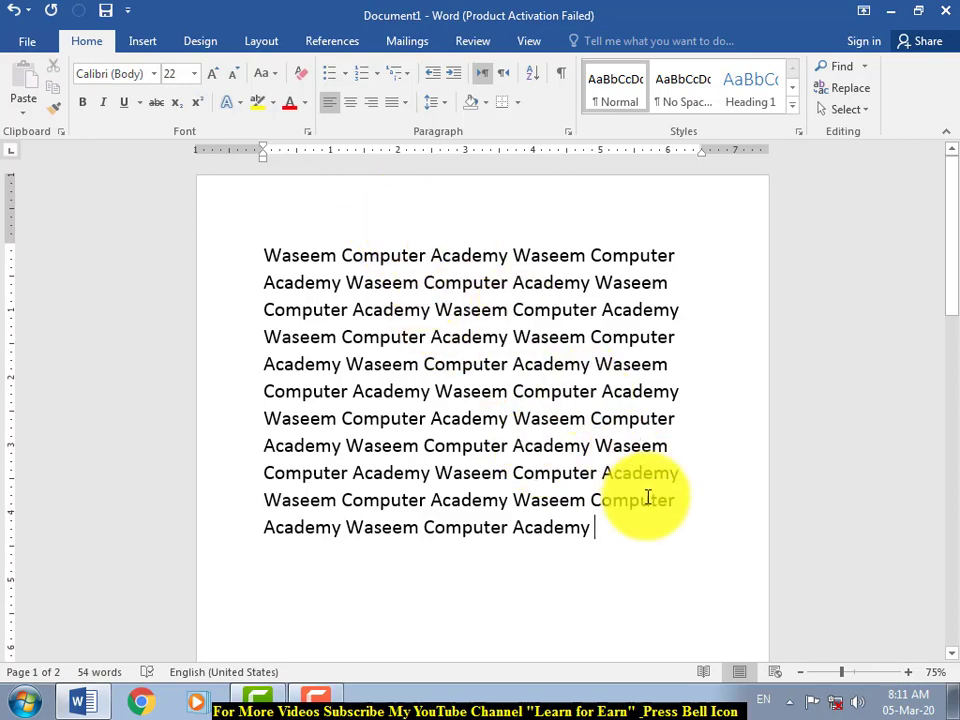
# Step: Justify the whole repeated-text paragraph and set its line spacing to 1.15
pyautogui.moveTo(603, 527); pyautogui.dragTo(284, 262)
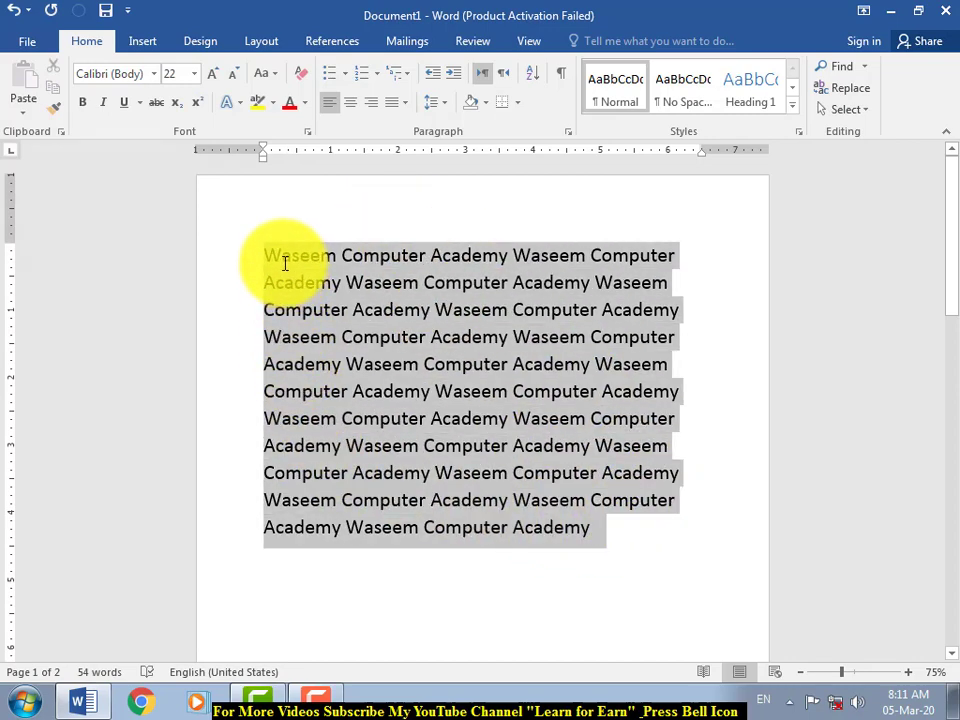
pyautogui.click(403, 103)
pyautogui.click(405, 127)
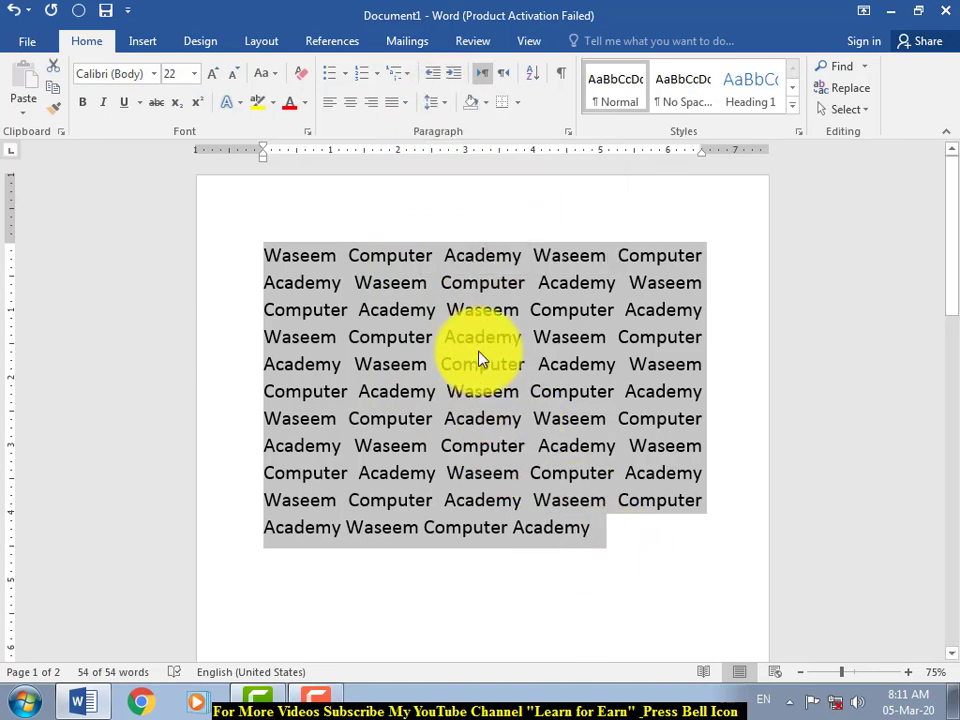
pyautogui.click(443, 106)
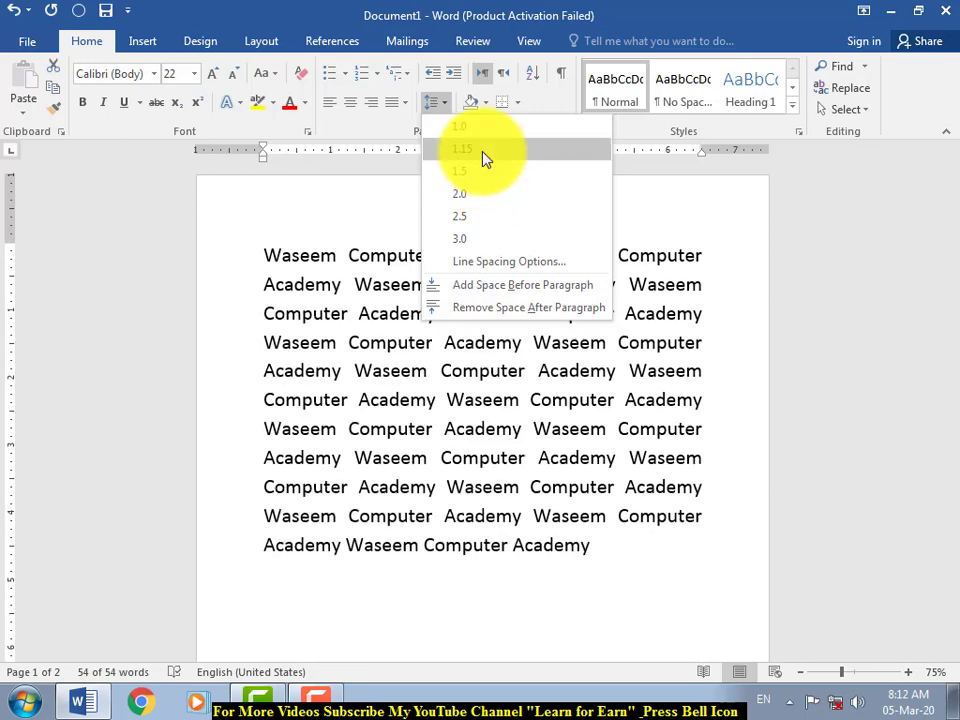
pyautogui.click(484, 150)
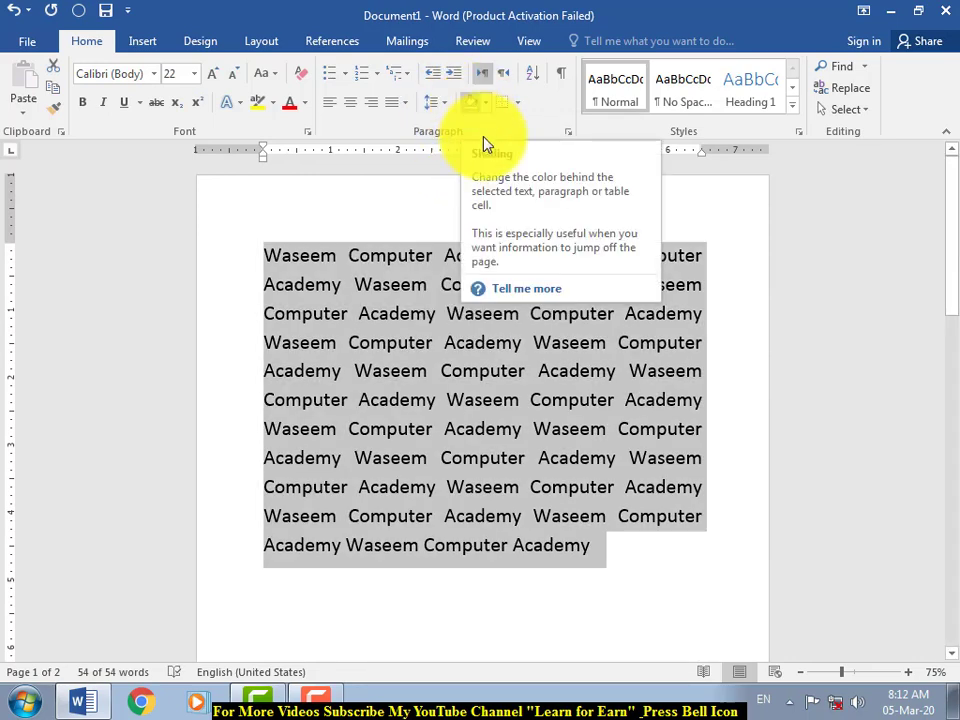
# Step: Delete the justified paragraph and enter the single line "Waseem Computer Academy" in its place
pyautogui.click(614, 573)
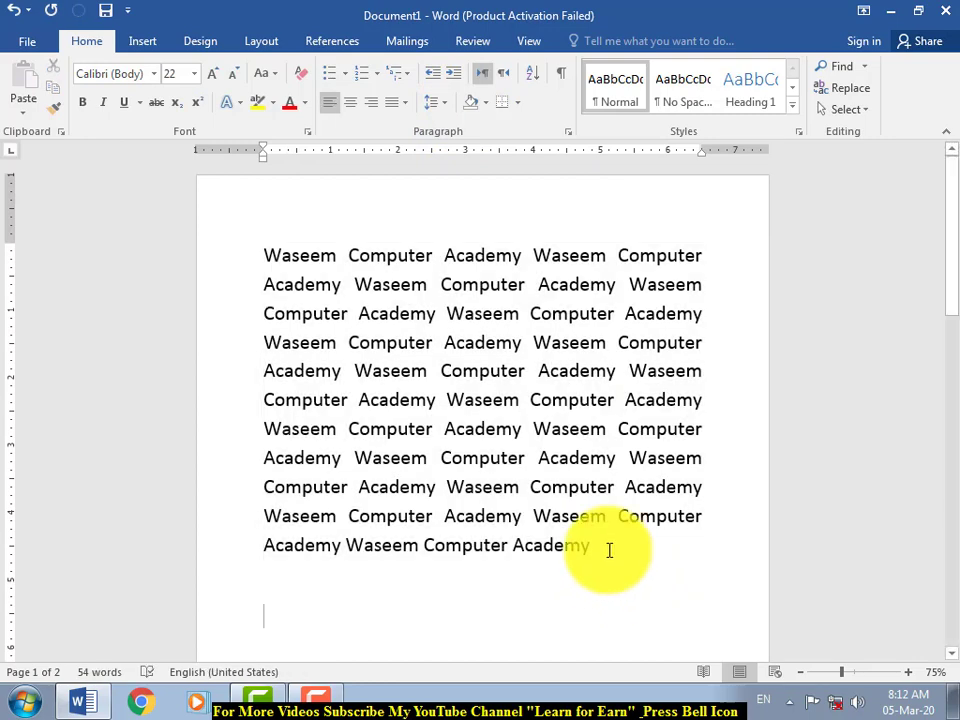
pyautogui.moveTo(609, 551); pyautogui.dragTo(250, 274)
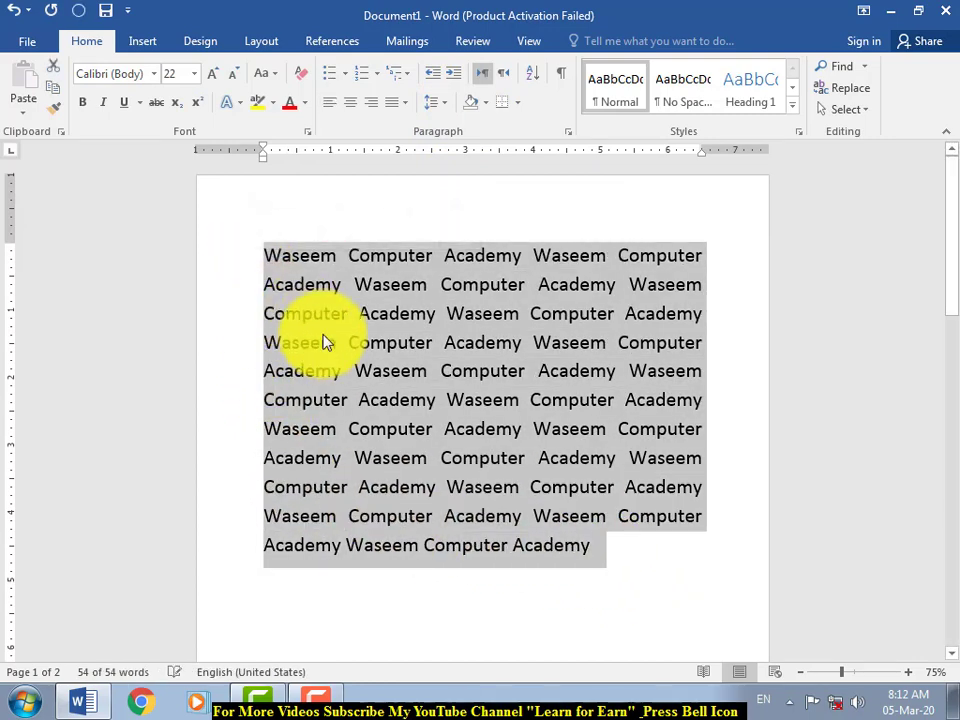
pyautogui.press('Delete')
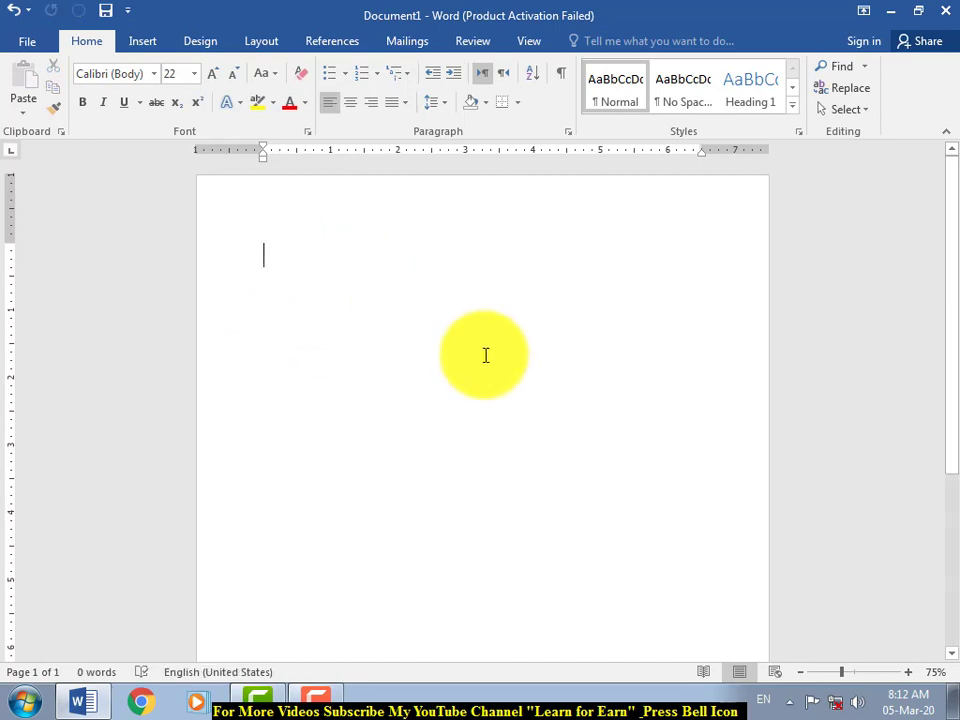
pyautogui.write('Waseem Computer')
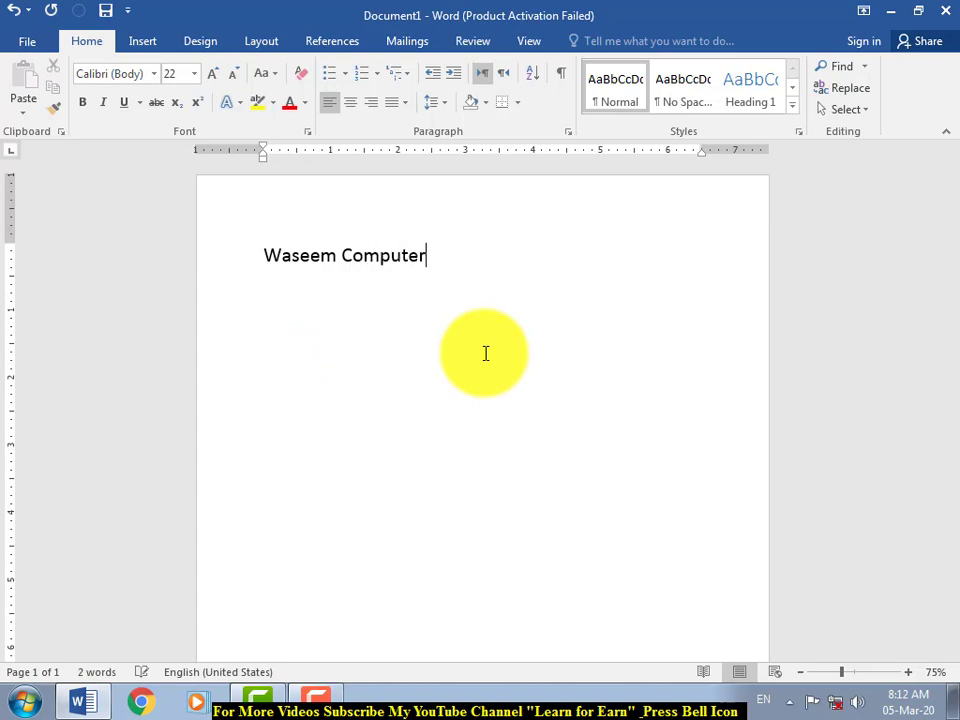
pyautogui.write(' Axc')
pyautogui.press('BackSpace')
pyautogui.press('BackSpace')
pyautogui.press('BackSpace')
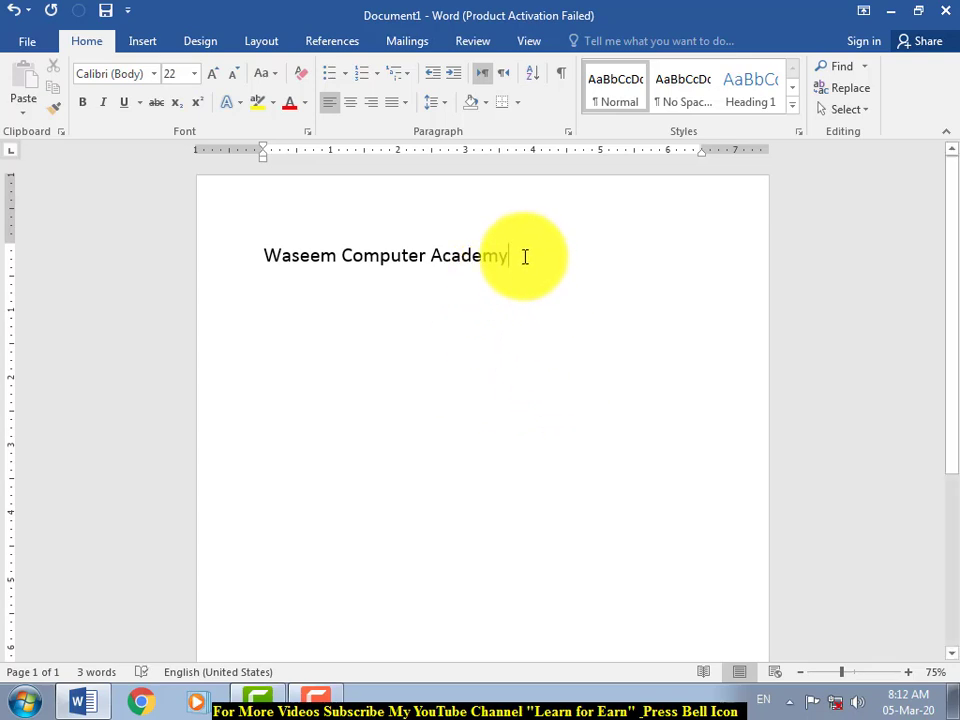
# Step: Center the "Waseem Computer Academy" line and give it a light blue-gray paragraph shading
pyautogui.moveTo(519, 261); pyautogui.dragTo(311, 251)
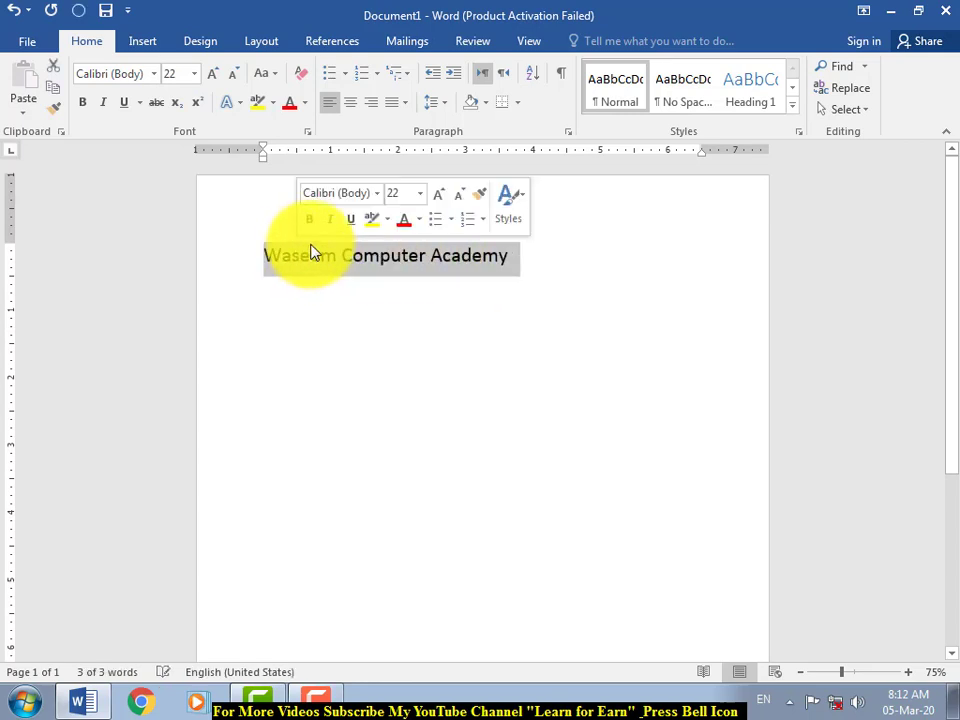
pyautogui.click(351, 103)
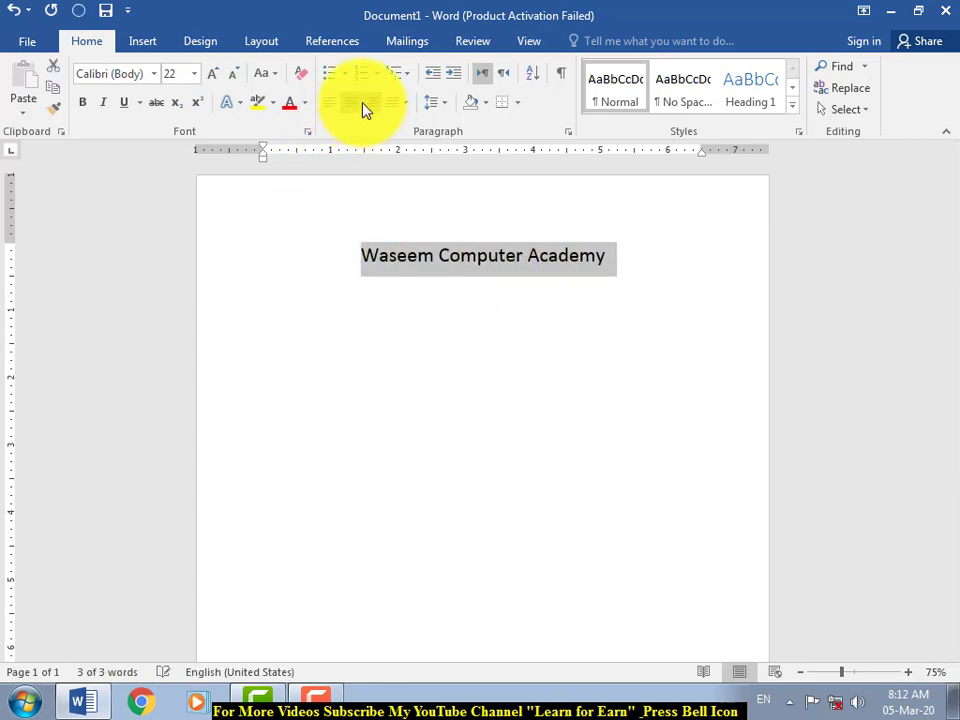
pyautogui.click(486, 108)
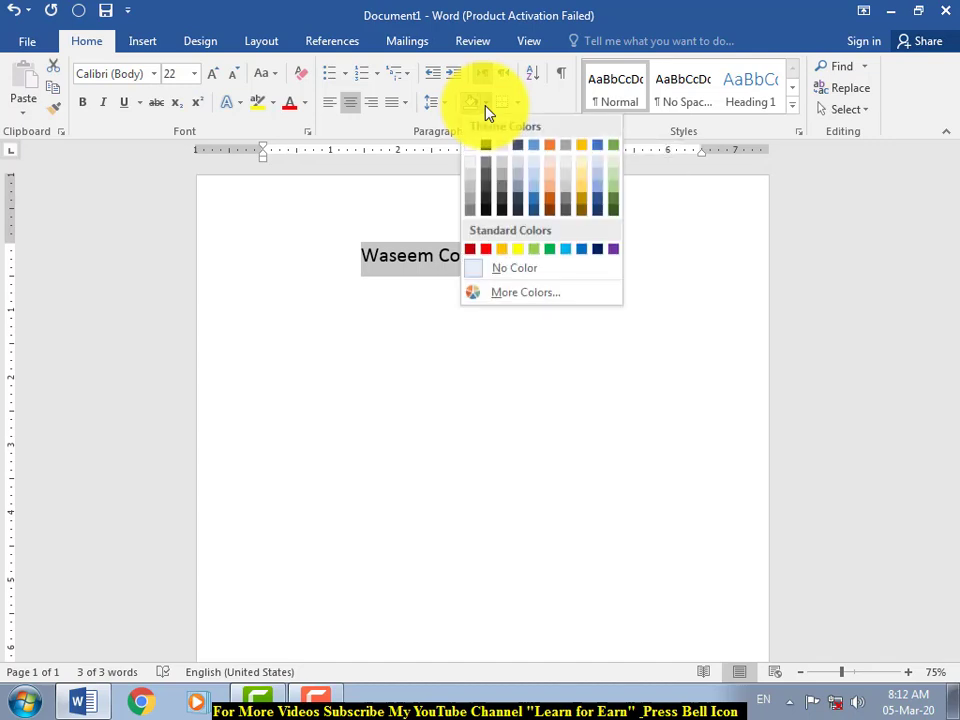
pyautogui.click(520, 186)
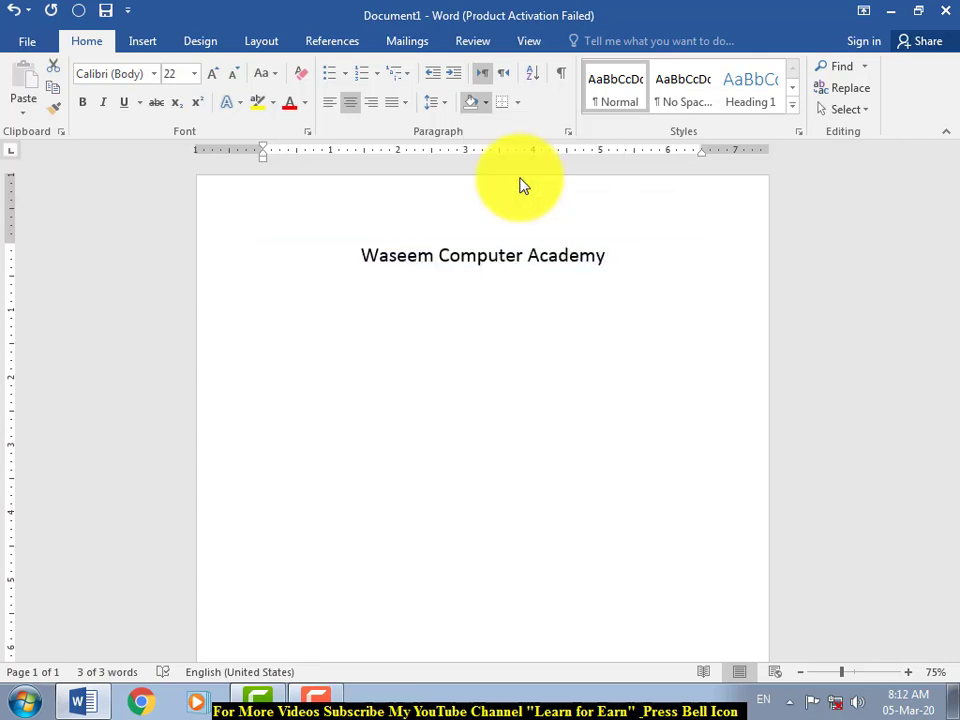
pyautogui.click(580, 325)
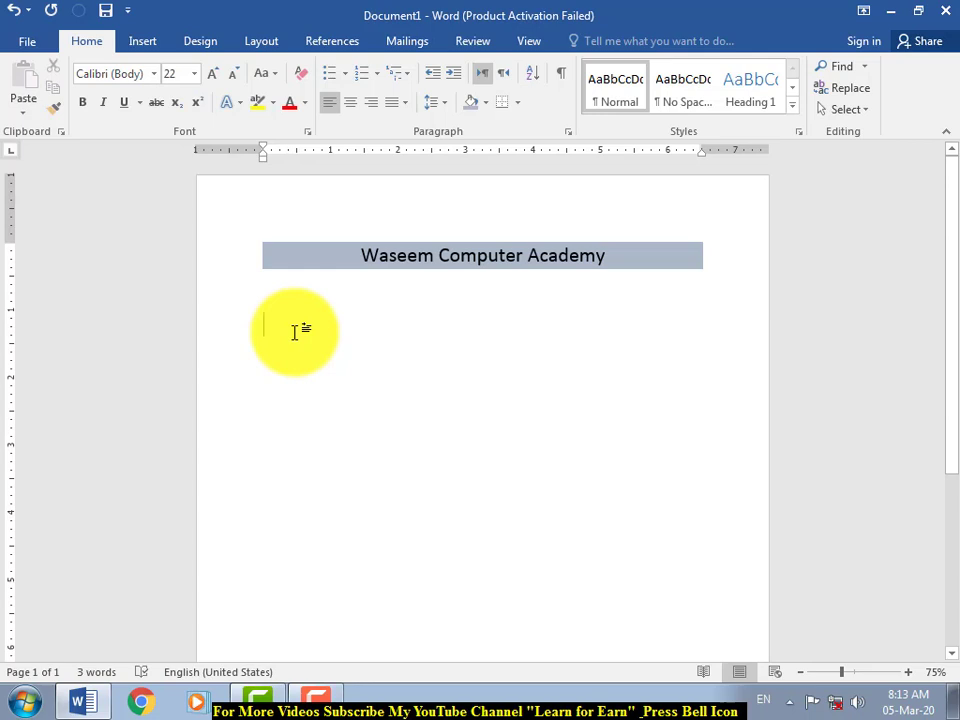
# Step: Enter "Word", "Excel" and "Power point" on separate lines below the shaded heading and apply All Borders to them
pyautogui.write('Word')
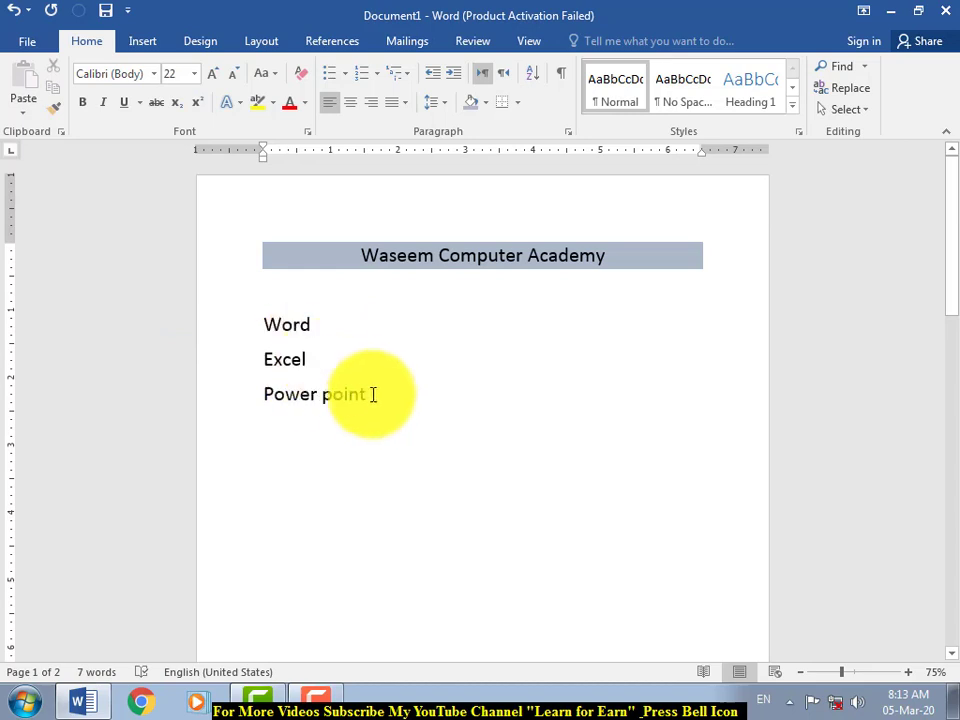
pyautogui.moveTo(377, 399); pyautogui.dragTo(268, 328)
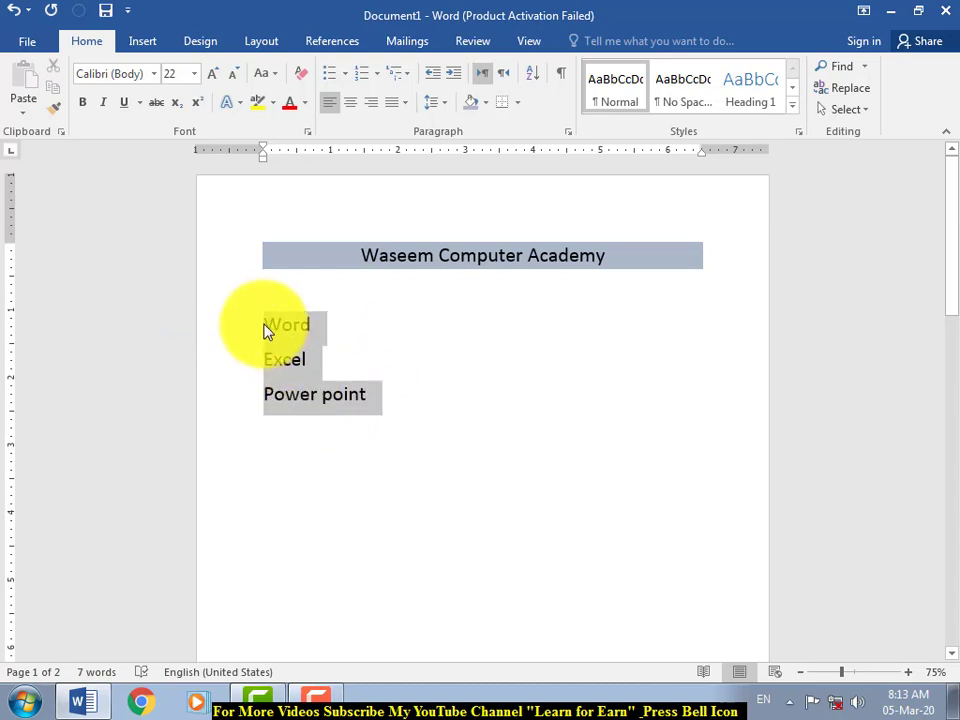
pyautogui.click(519, 105)
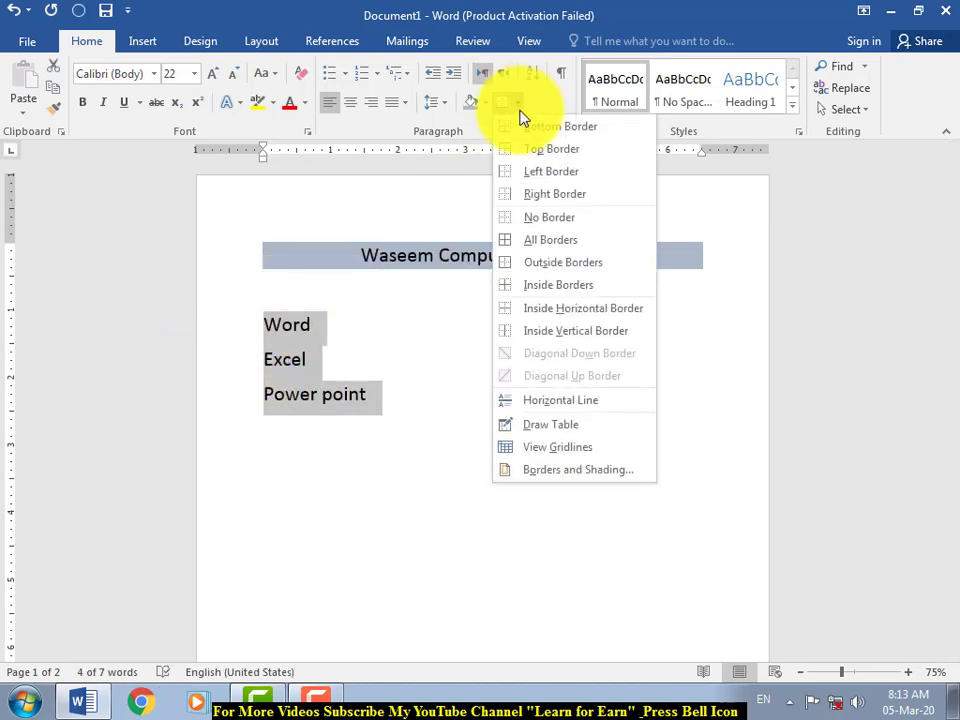
pyautogui.click(570, 244)
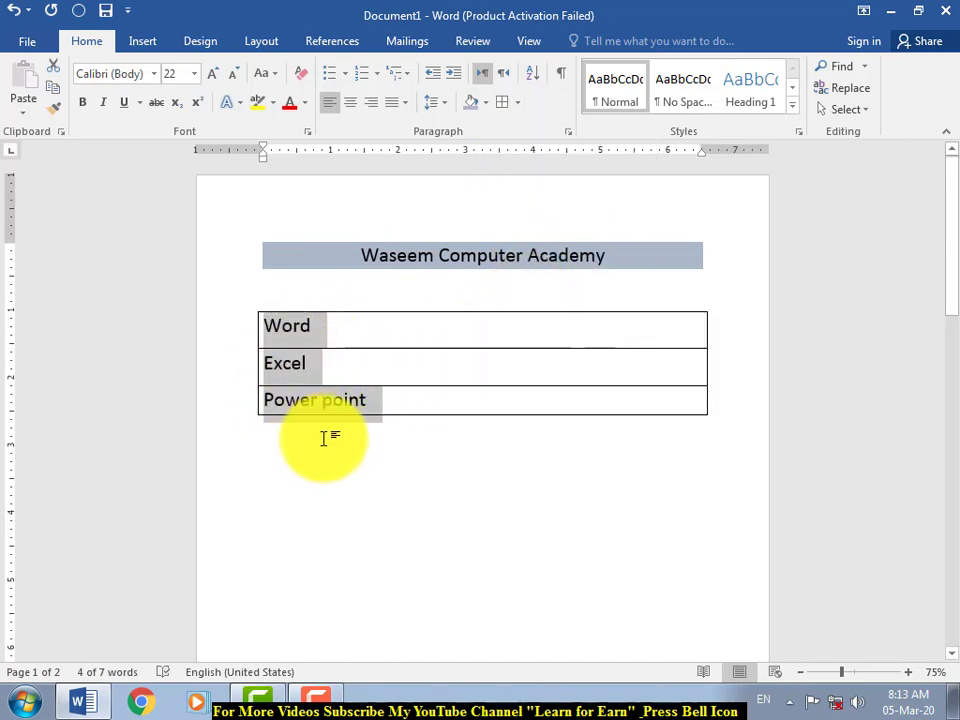
# Step: Remove all borders from the Word, Excel and Power point lines and look through the other border options
pyautogui.click(517, 106)
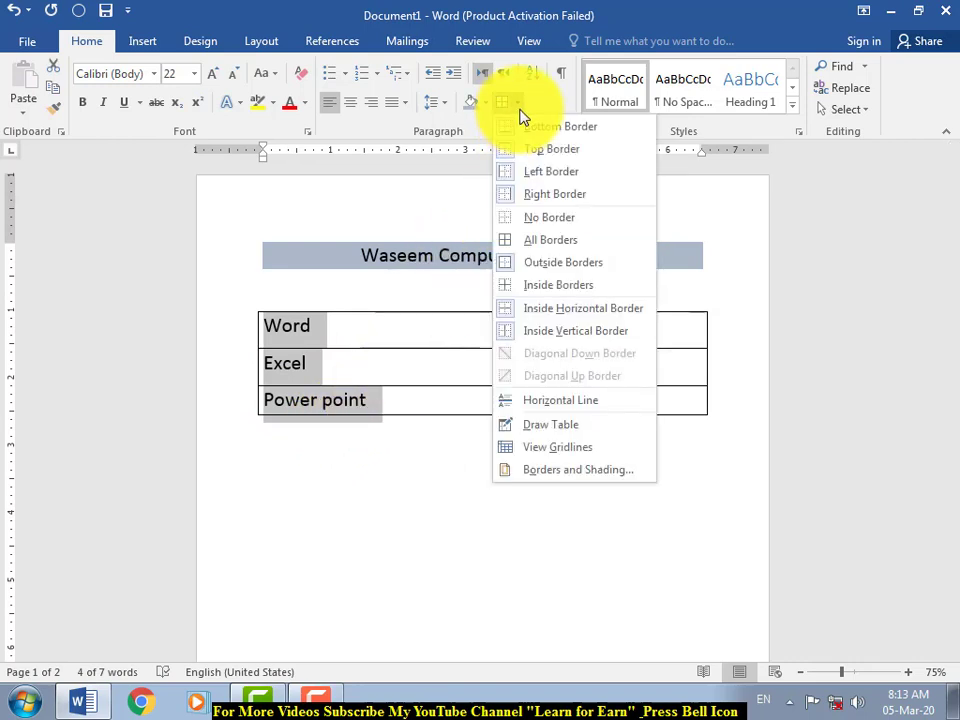
pyautogui.click(551, 226)
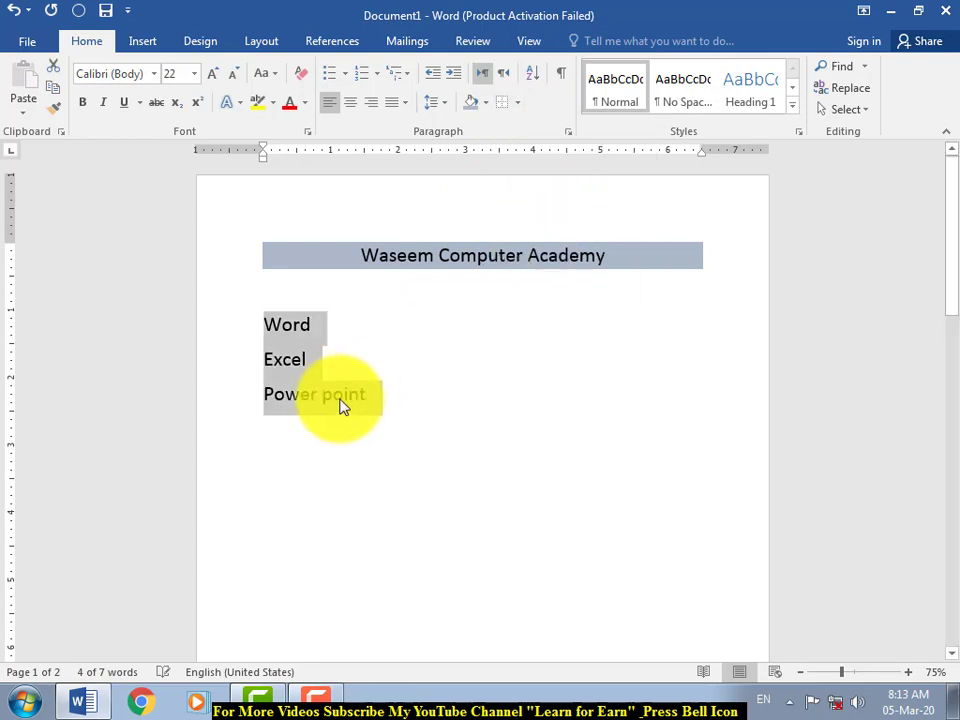
pyautogui.click(519, 105)
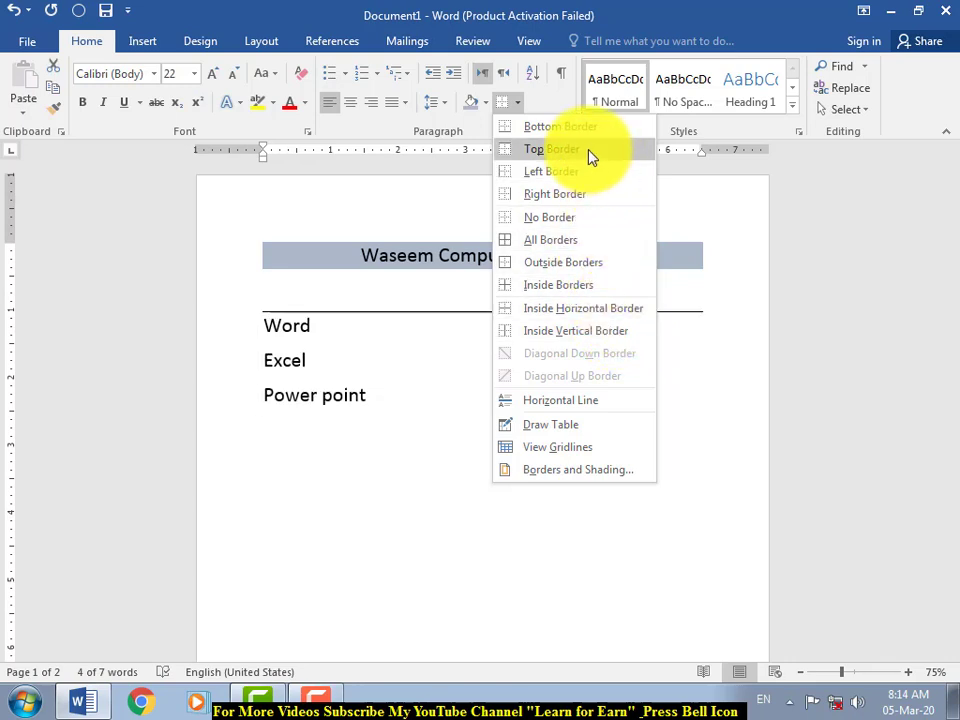
pyautogui.click(691, 375)
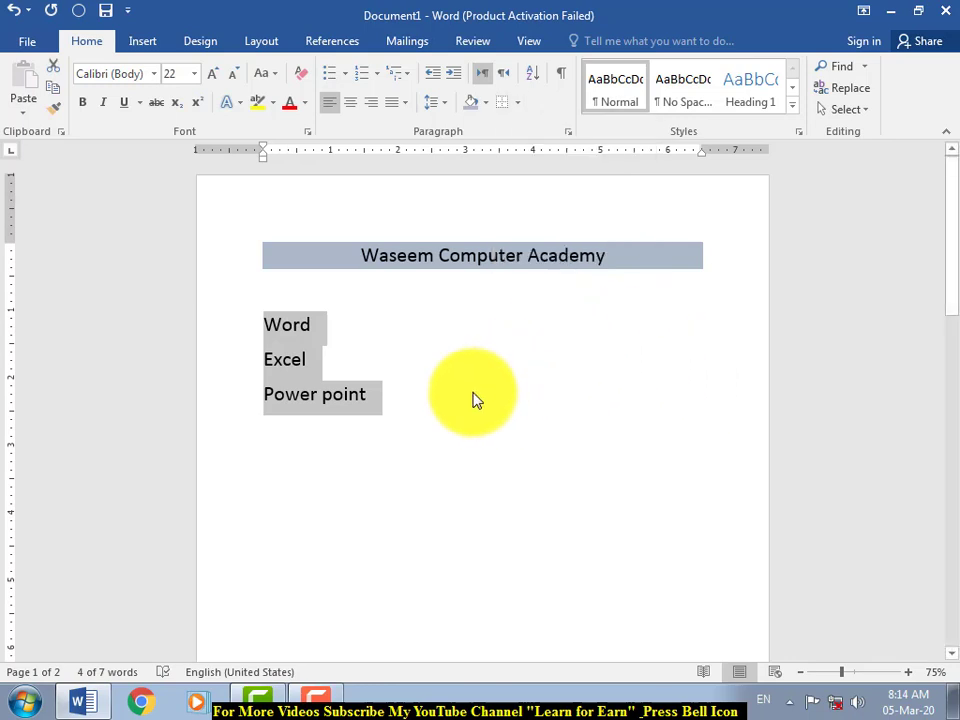
pyautogui.click(428, 428)
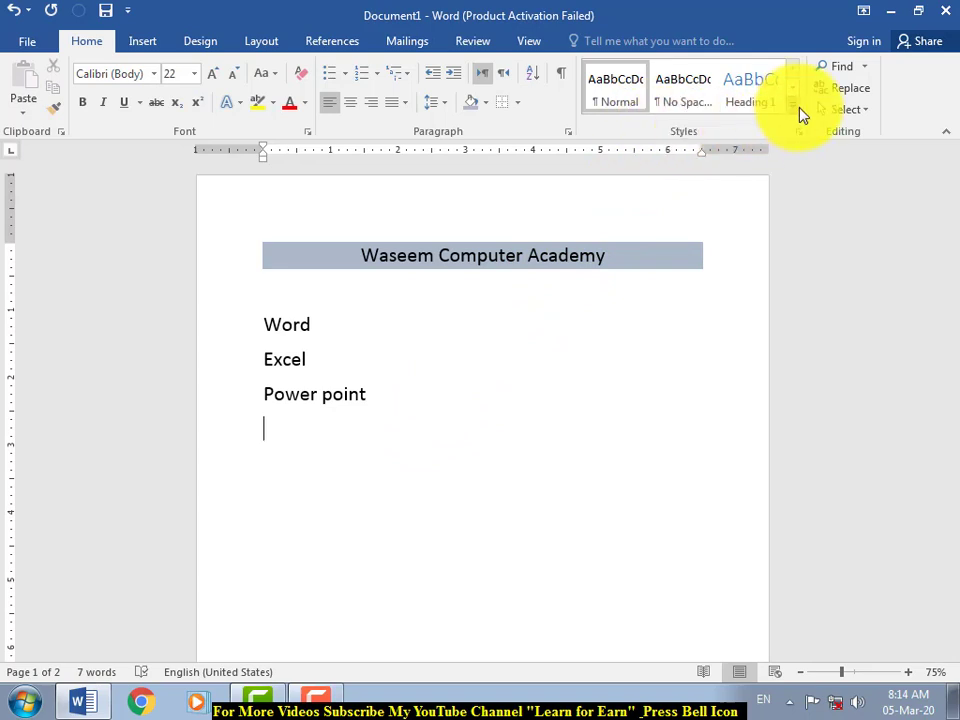
# Step: Look over the available text styles and clear all formatting from the "Waseem Computer Academy" heading
pyautogui.click(792, 108)
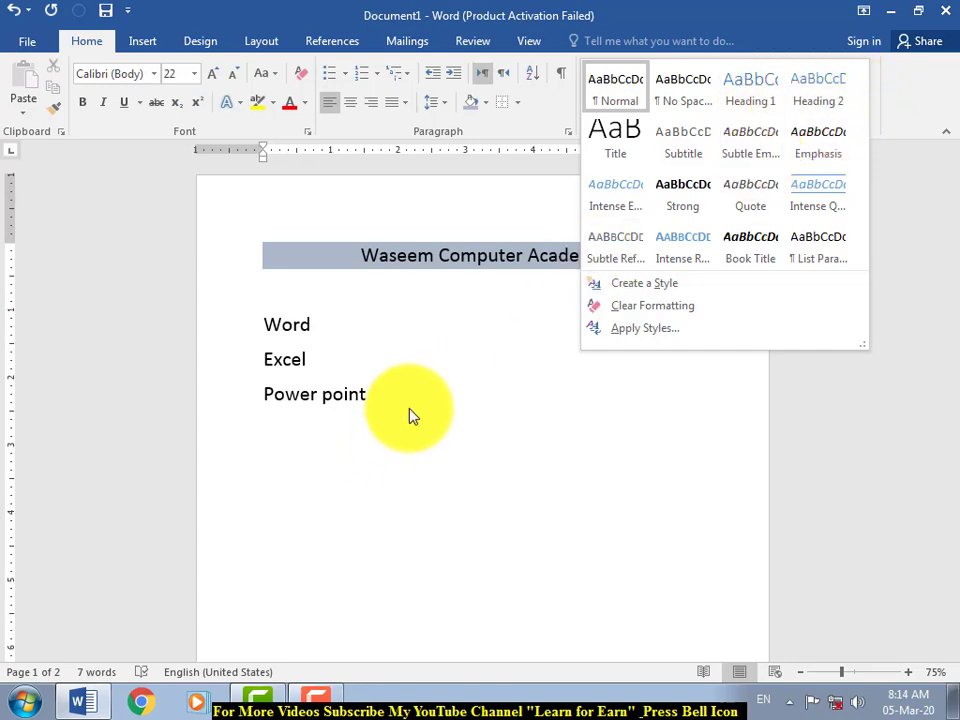
pyautogui.click(440, 330)
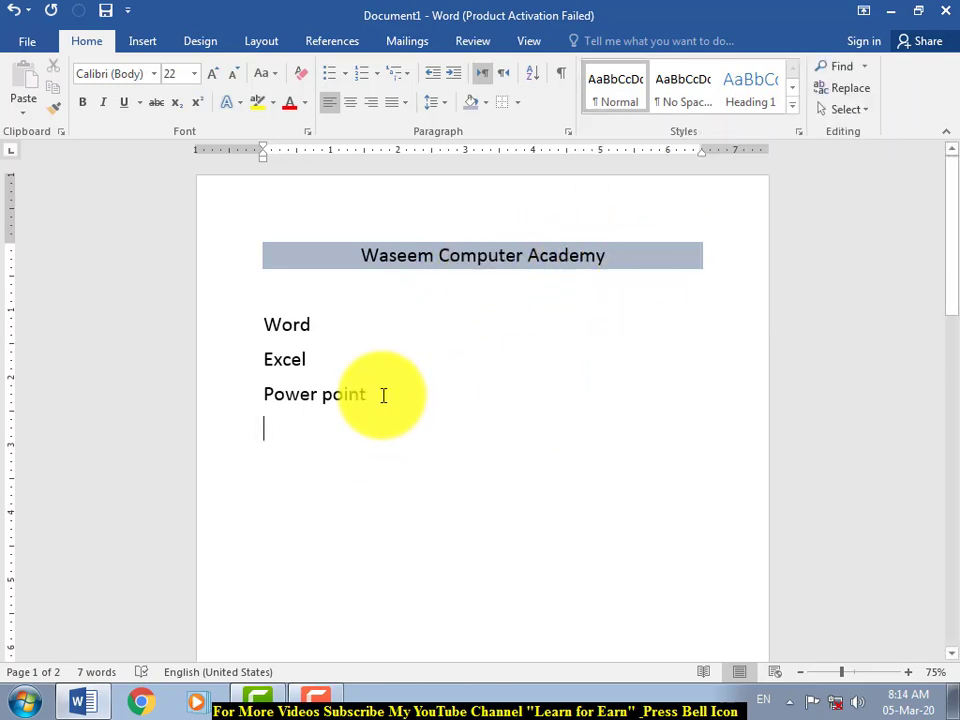
pyautogui.doubleClick(566, 256)
pyautogui.moveTo(436, 249); pyautogui.dragTo(347, 236)
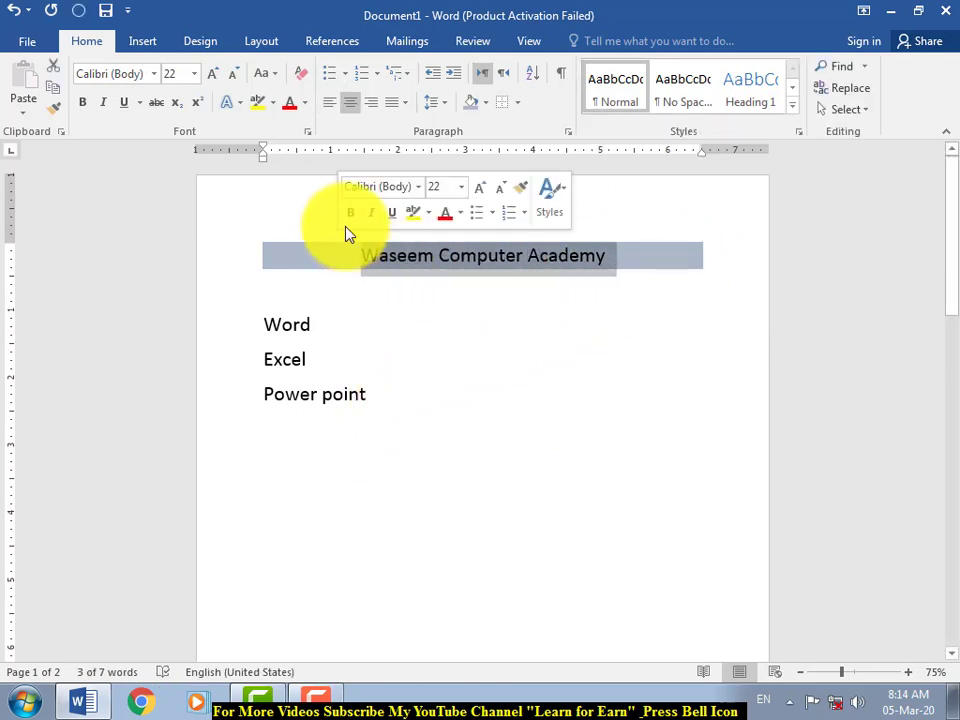
pyautogui.click(302, 86)
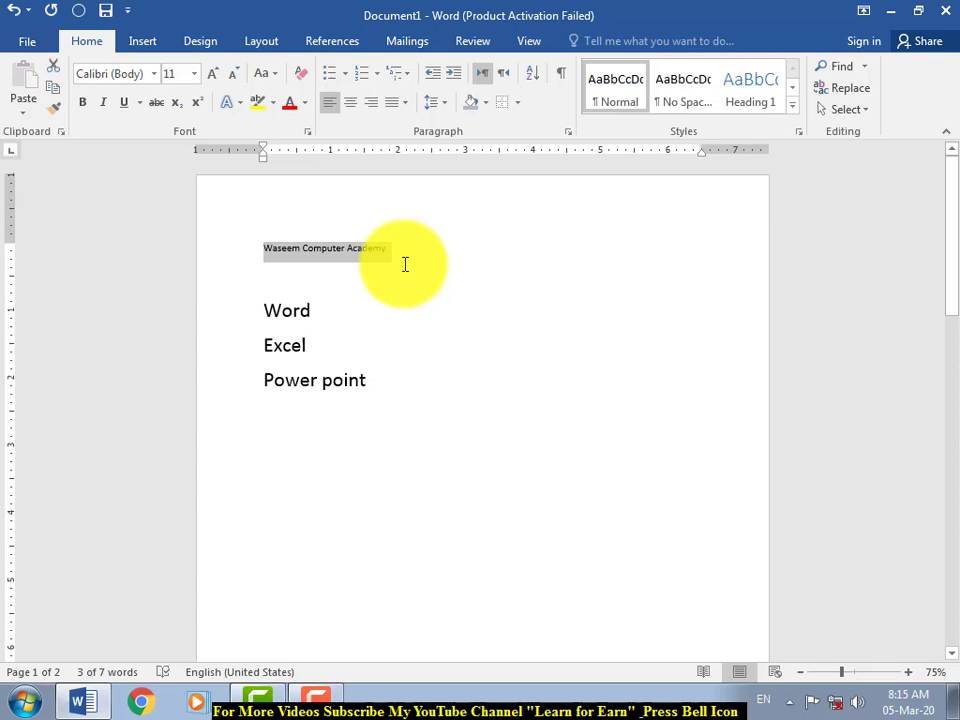
# Step: Increase the font size of the "Waseem Computer Academy" line to 18 points
pyautogui.hotkey('ctrl', ']')
pyautogui.hotkey('ctrl', ']')
pyautogui.hotkey('ctrl', ']')
pyautogui.hotkey('ctrl', ']')
pyautogui.hotkey('ctrl', ']')
pyautogui.hotkey('ctrl', ']')
pyautogui.hotkey('ctrl', ']')
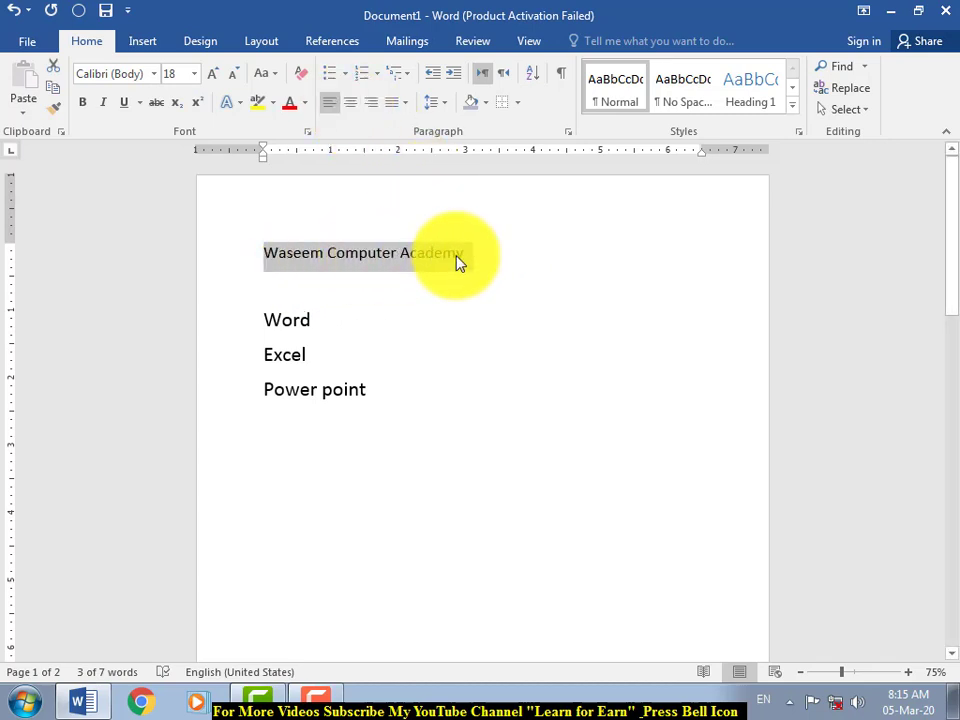
# Step: Apply the Title style to the "Waseem Computer Academy" line
pyautogui.click(797, 112)
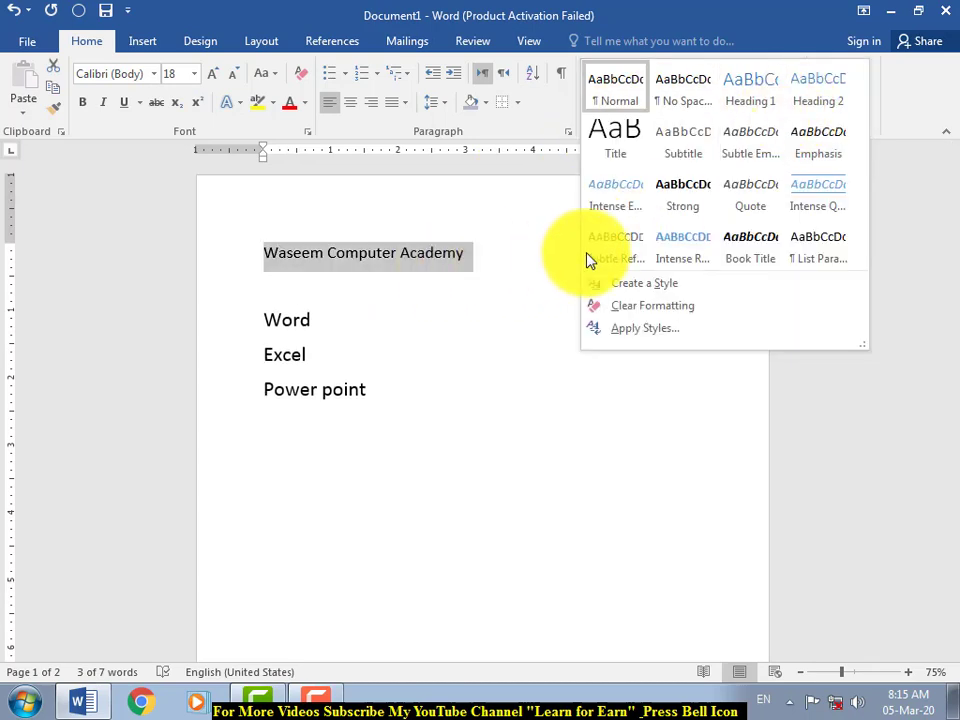
pyautogui.click(624, 160)
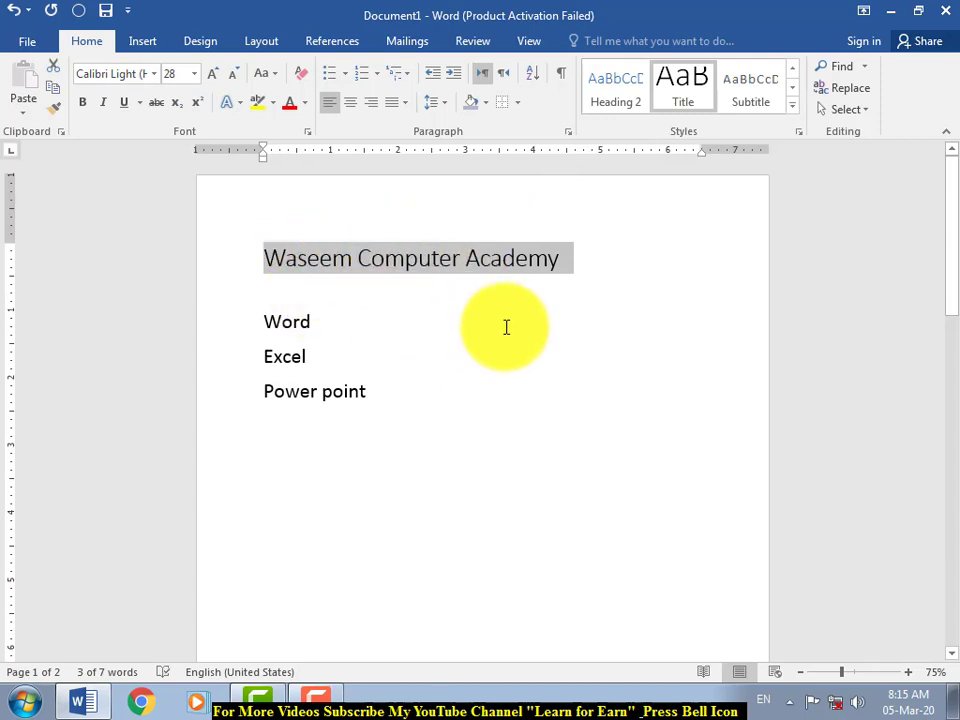
pyautogui.click(794, 106)
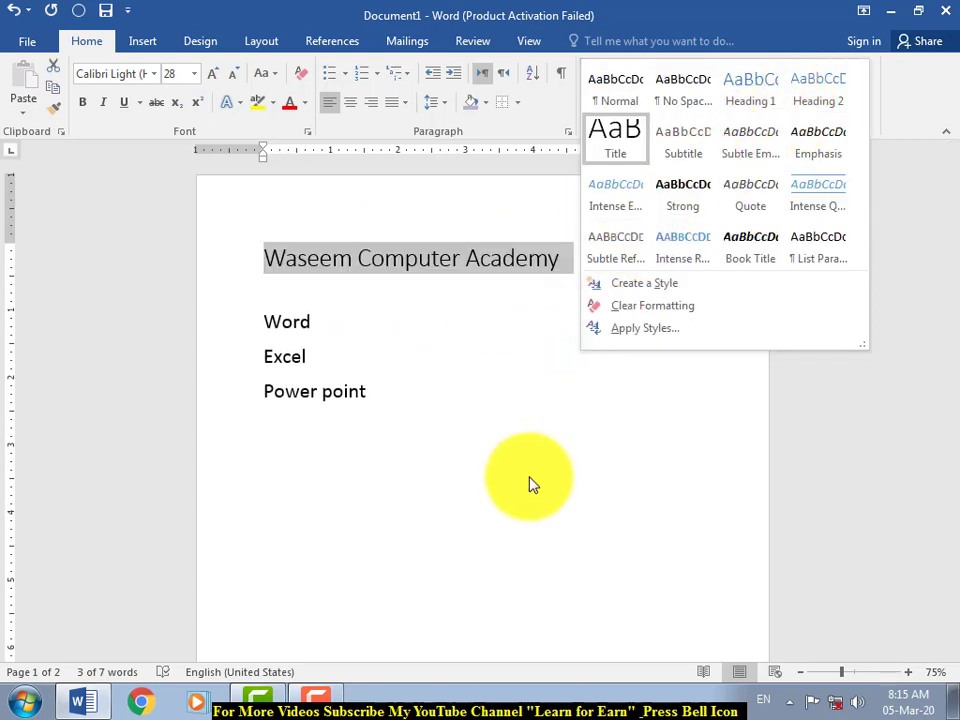
pyautogui.click(532, 485)
# Step: Apply the Heading 1 style to the "Word" line and switch it back to the Normal style
pyautogui.moveTo(328, 324); pyautogui.dragTo(265, 327)
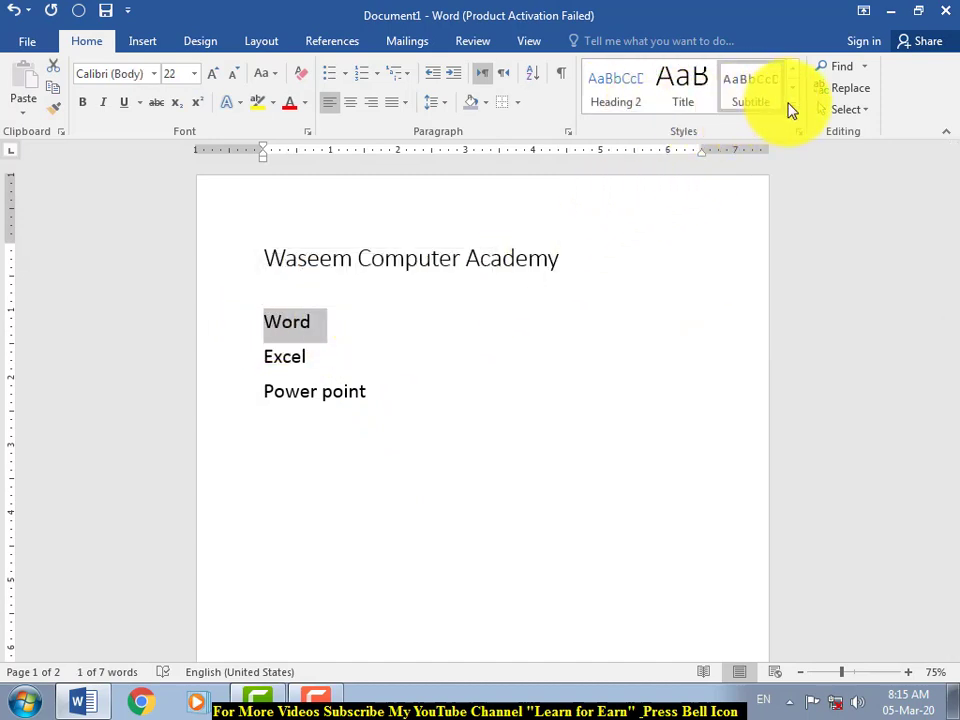
pyautogui.click(791, 110)
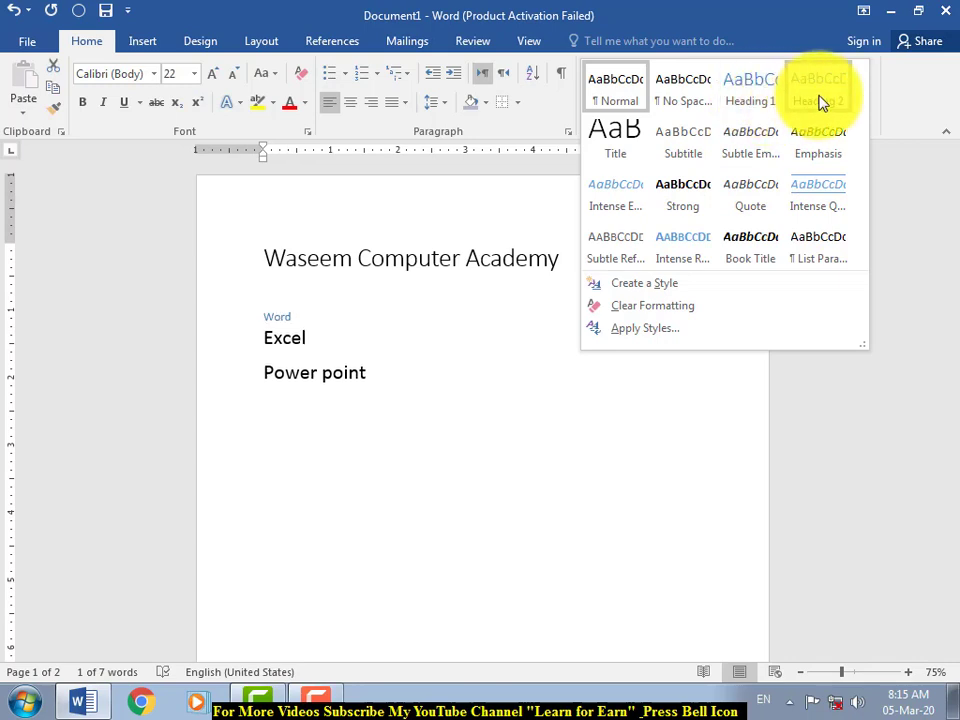
pyautogui.click(760, 103)
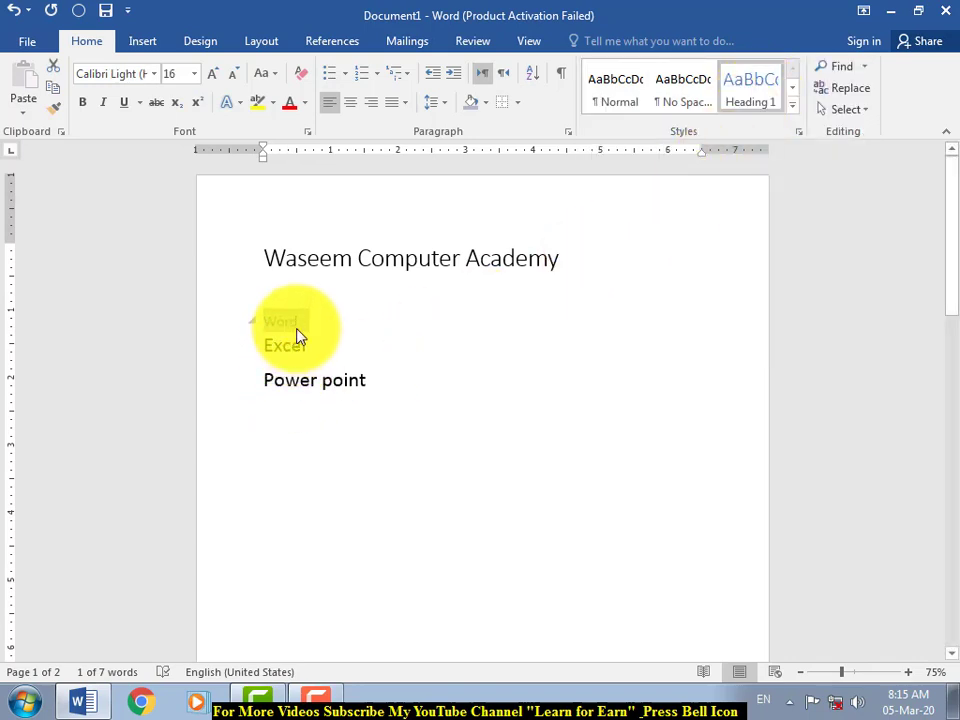
pyautogui.click(792, 104)
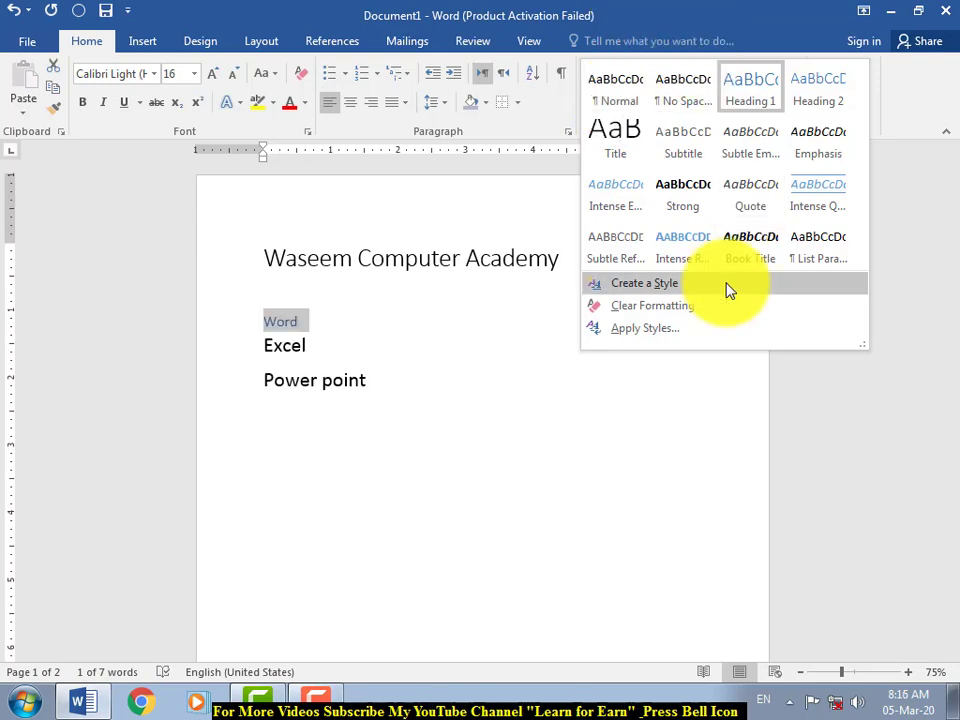
pyautogui.click(620, 94)
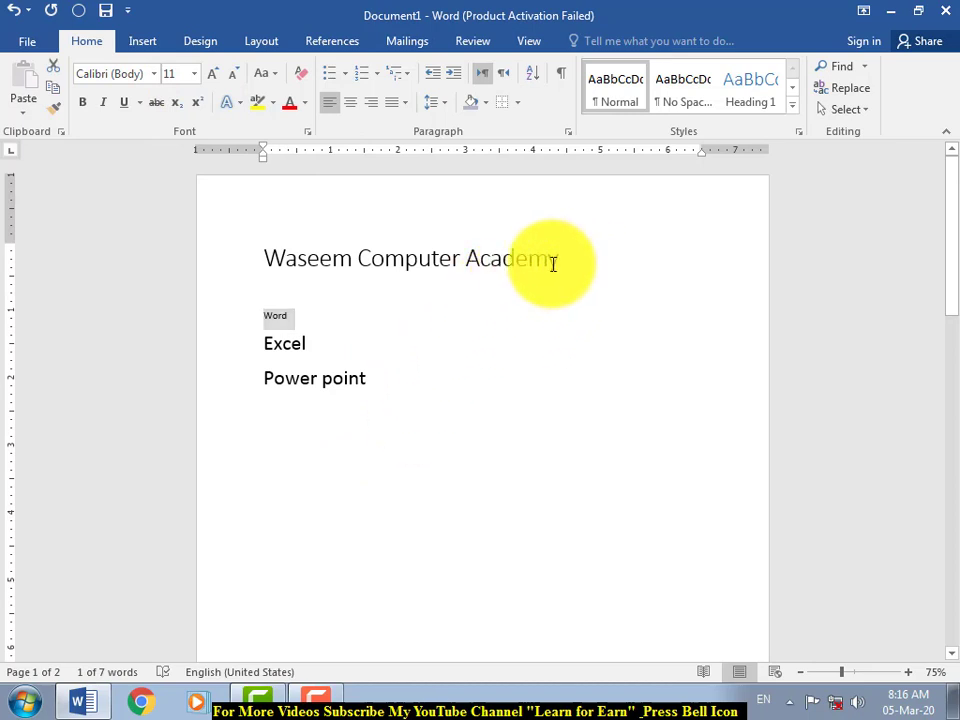
# Step: Reapply the Title style to the "Waseem Computer Academy" line and change it to Heading 1
pyautogui.moveTo(553, 261); pyautogui.dragTo(300, 268)
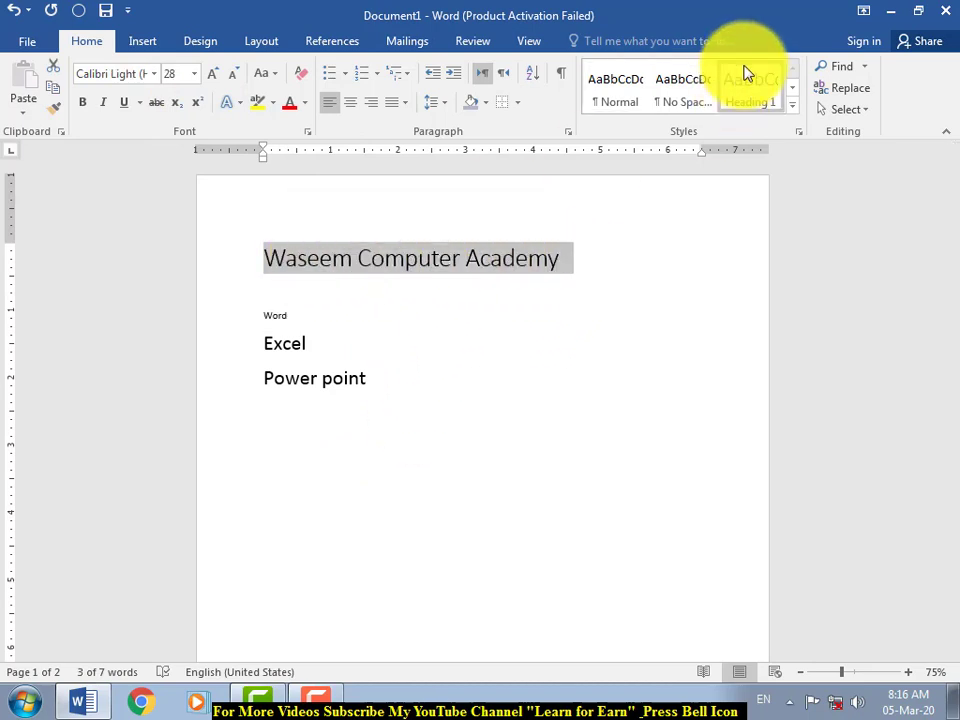
pyautogui.click(791, 103)
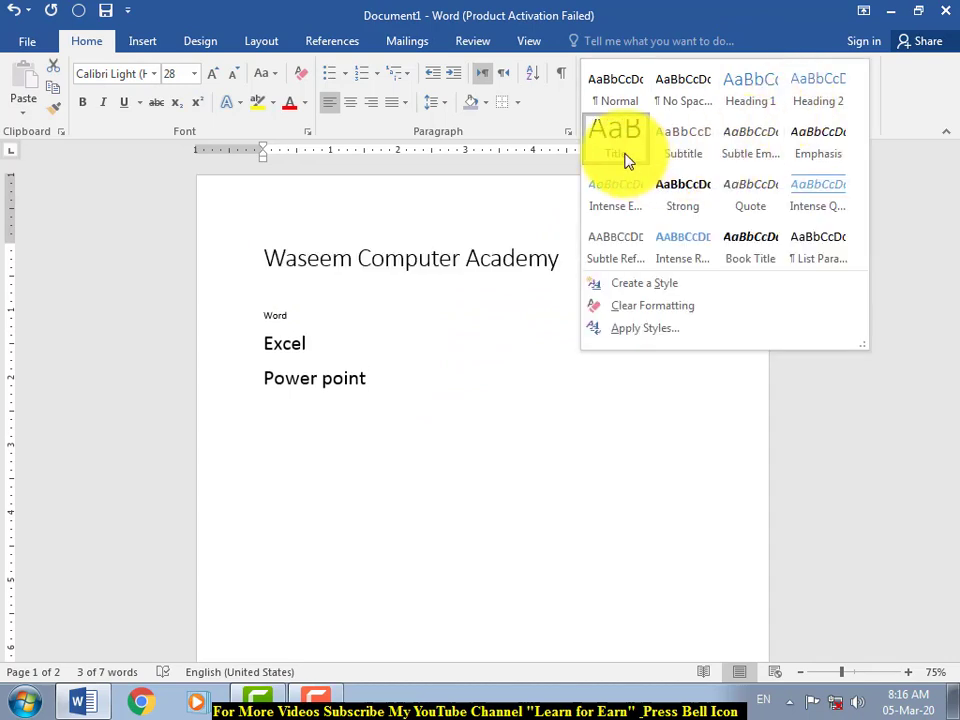
pyautogui.click(627, 160)
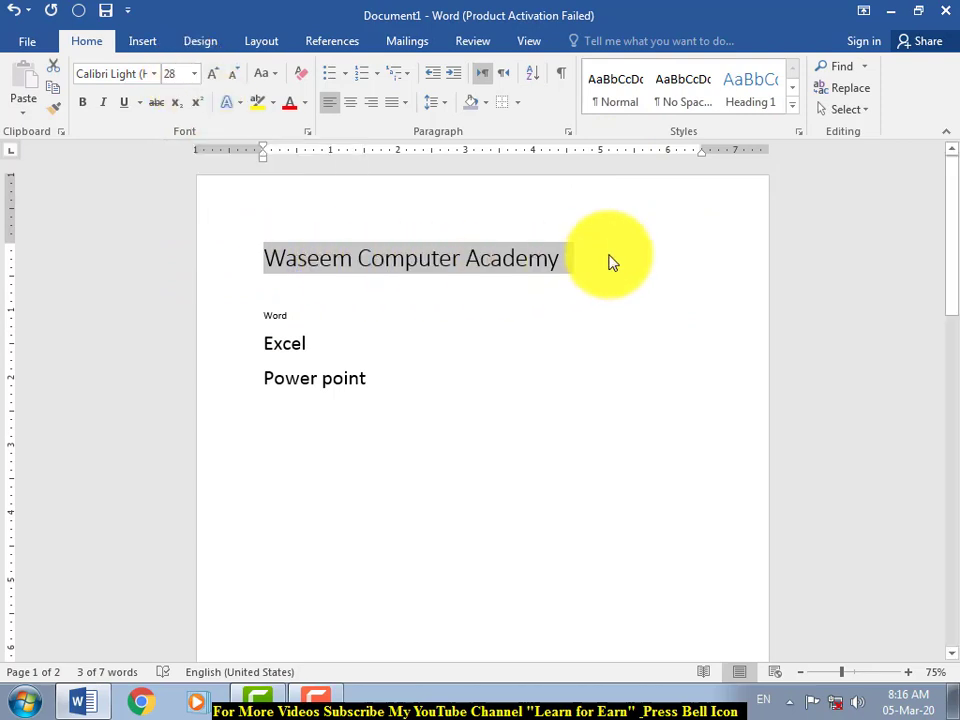
pyautogui.click(793, 106)
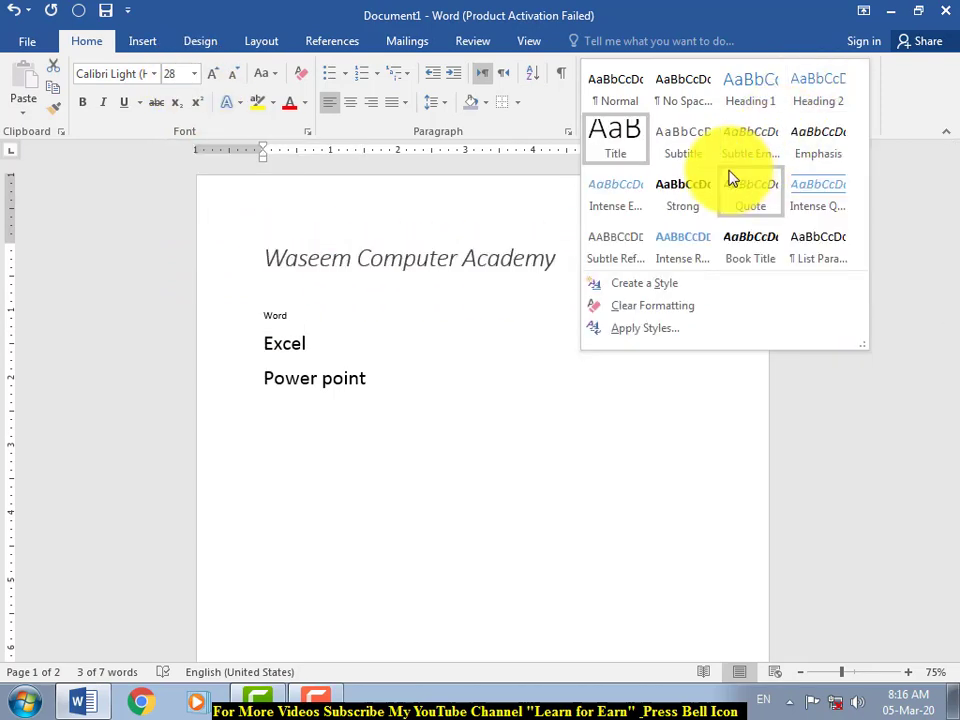
pyautogui.click(754, 100)
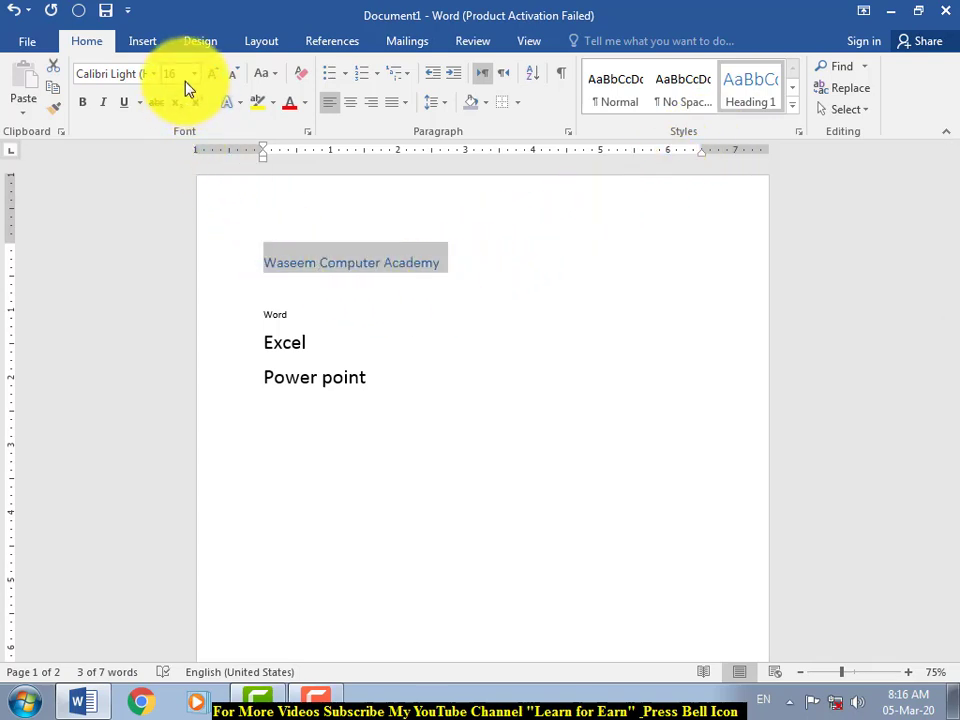
# Step: Apply the Heading 2 style to the "Waseem Computer Academy" line and return to the end of the "Word" line
pyautogui.click(793, 105)
pyautogui.click(816, 105)
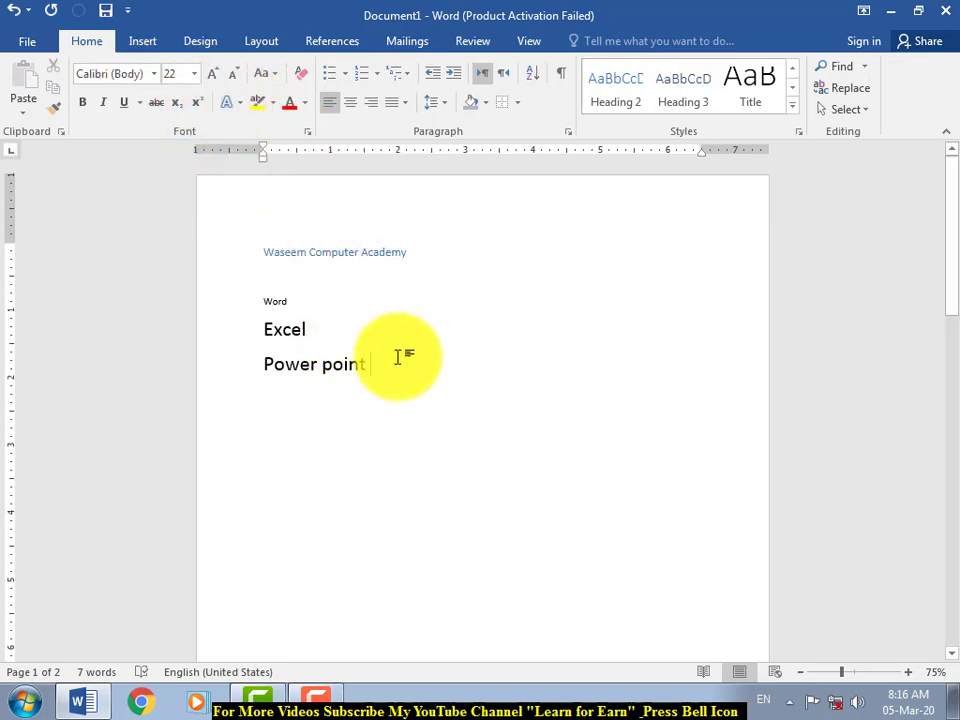
pyautogui.click(265, 281)
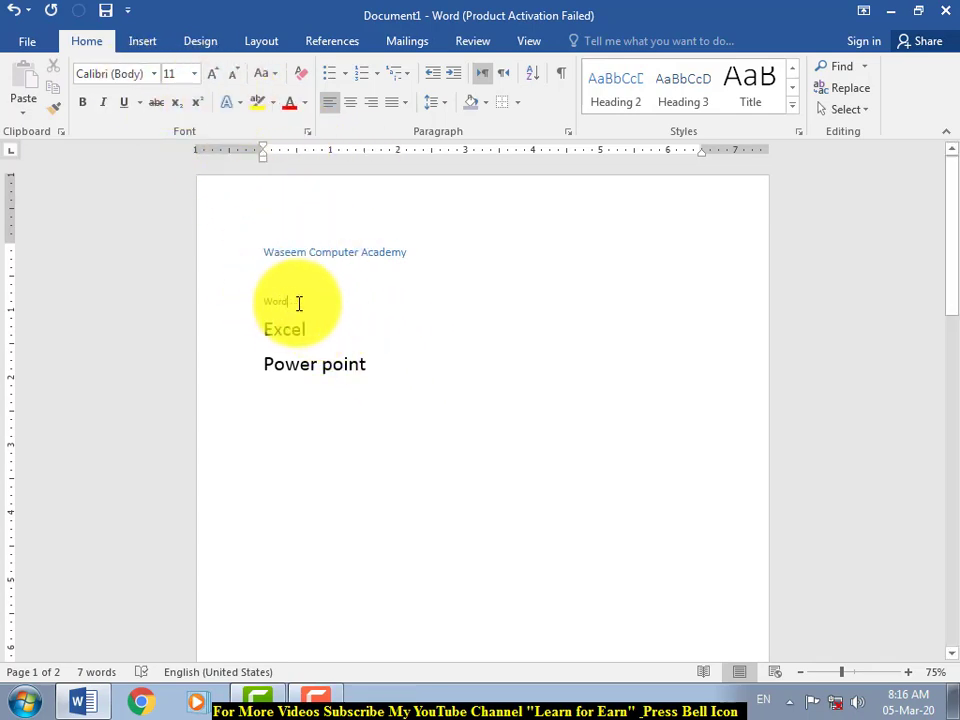
pyautogui.click(300, 304)
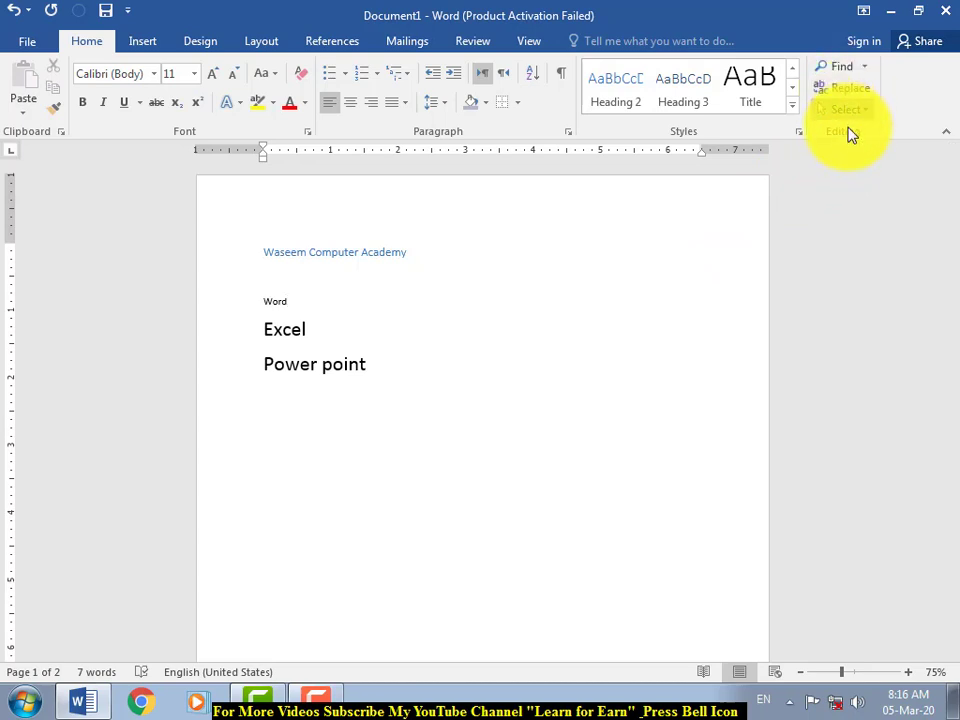
pyautogui.click(866, 70)
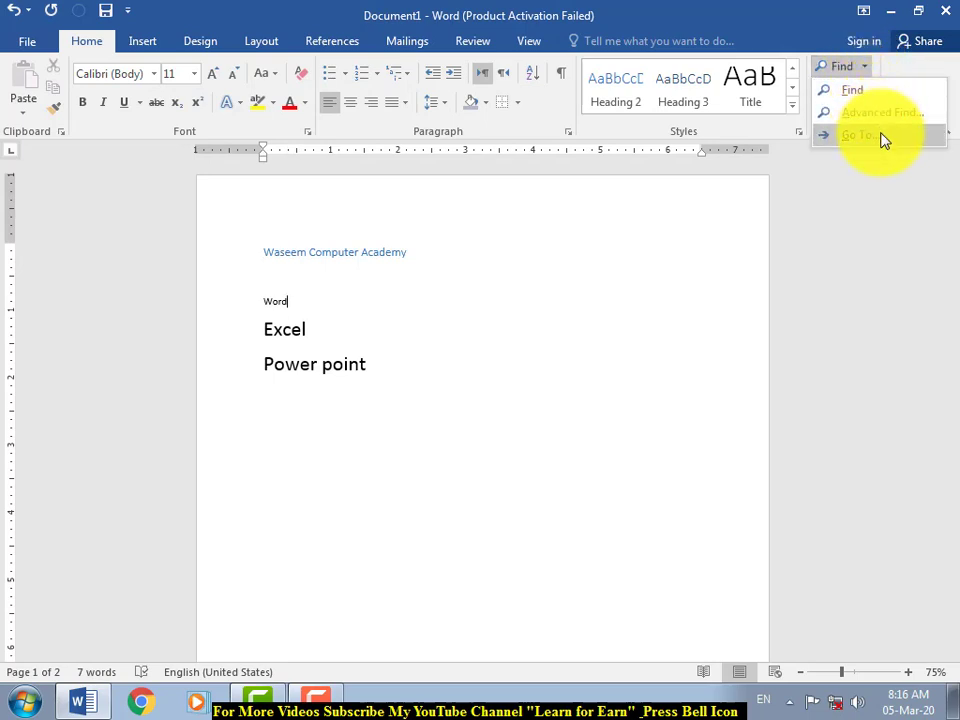
pyautogui.click(883, 188)
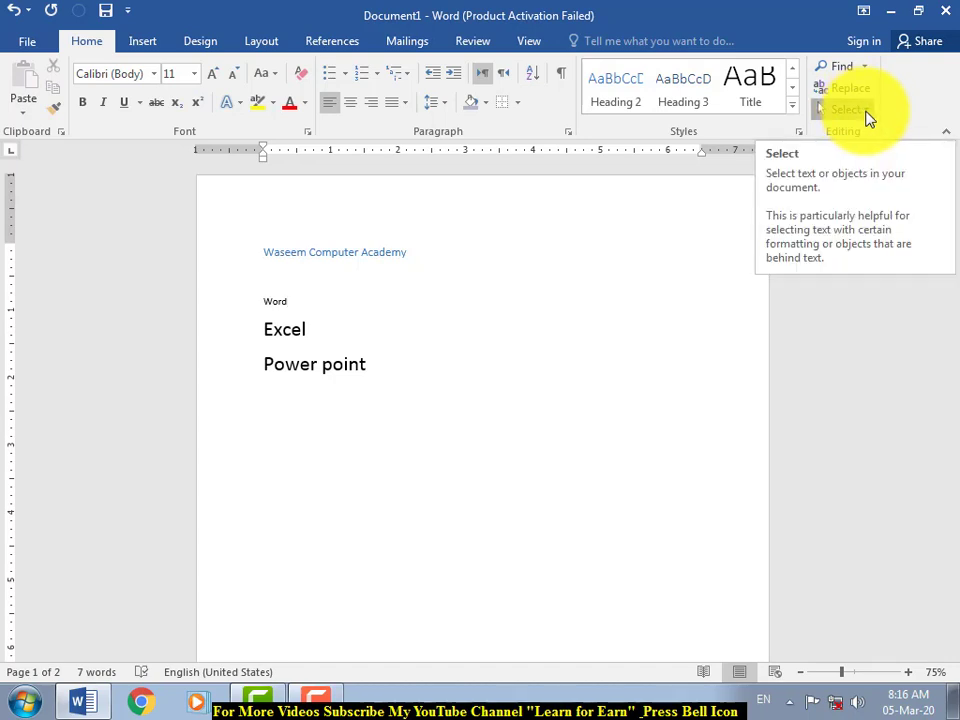
pyautogui.click(869, 118)
pyautogui.click(791, 336)
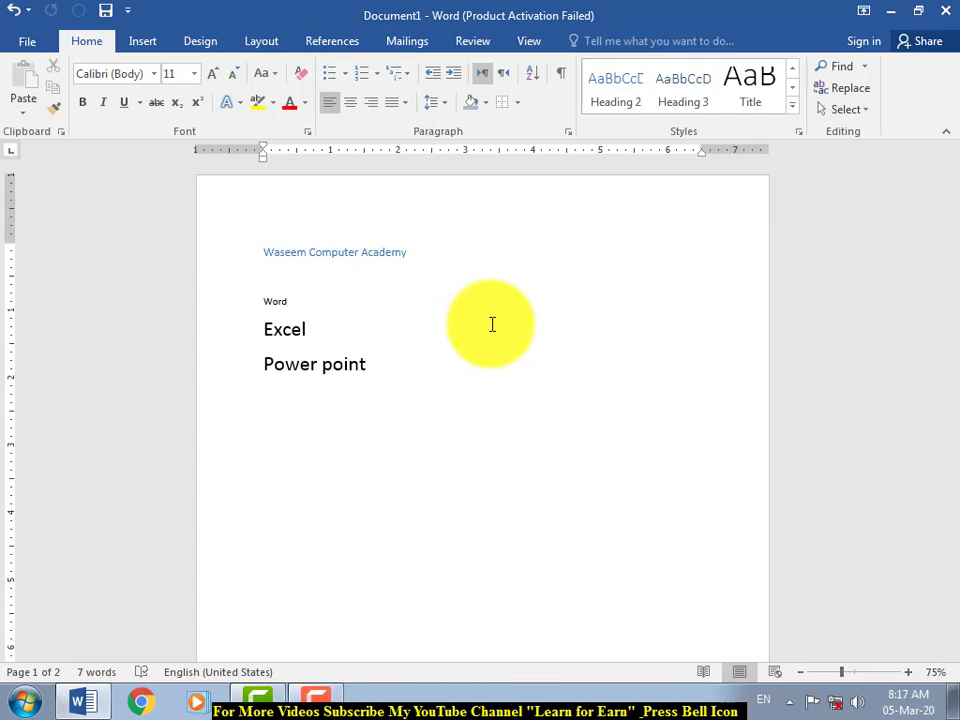
# Step: Add page breaks after the "Power point" line up to page 13, and on page 12 enter the academy name's first word, "Word" and "Auto Cad"
pyautogui.click(410, 372)
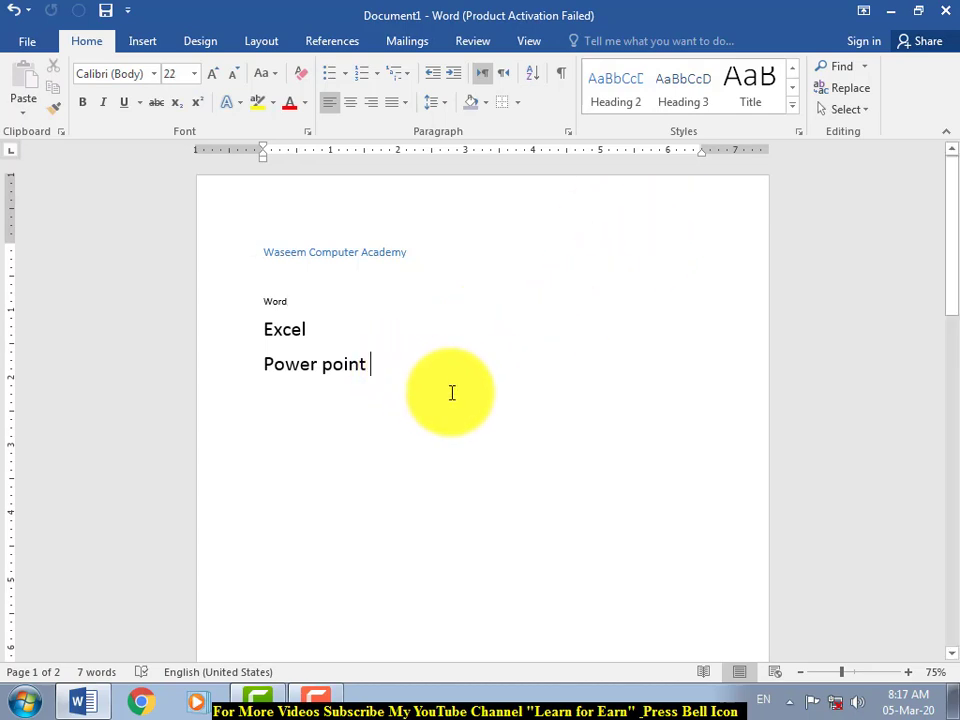
pyautogui.press('Return')
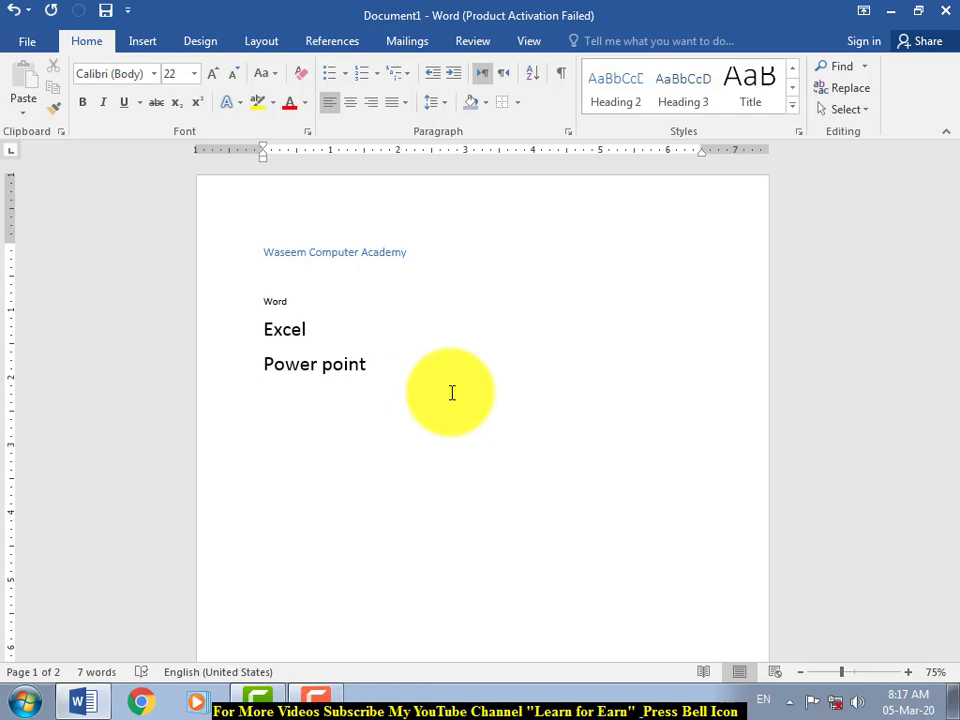
pyautogui.scroll(-10, 452, 393)
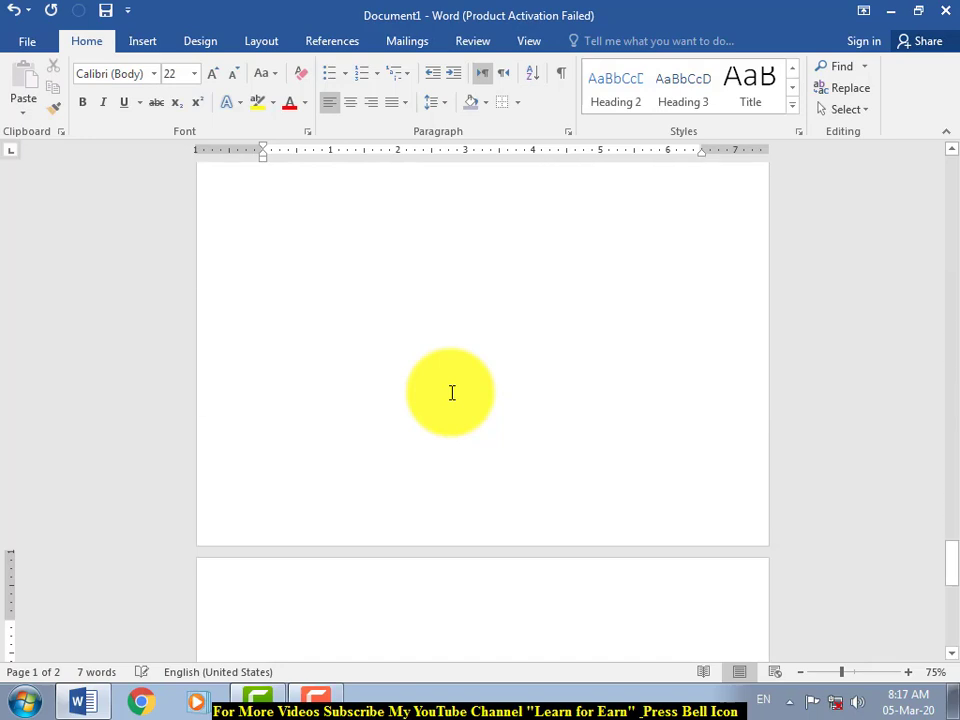
pyautogui.hotkey('ctrl', 'Return')
pyautogui.hotkey('ctrl', 'Return')
pyautogui.hotkey('ctrl', 'Return')
pyautogui.hotkey('ctrl', 'Return')
pyautogui.hotkey('ctrl', 'Return')
pyautogui.hotkey('ctrl', 'Return')
pyautogui.hotkey('ctrl', 'Return')
pyautogui.hotkey('ctrl', 'Return')
pyautogui.hotkey('ctrl', 'Return')
pyautogui.hotkey('ctrl', 'Return')
pyautogui.hotkey('ctrl', 'Return')
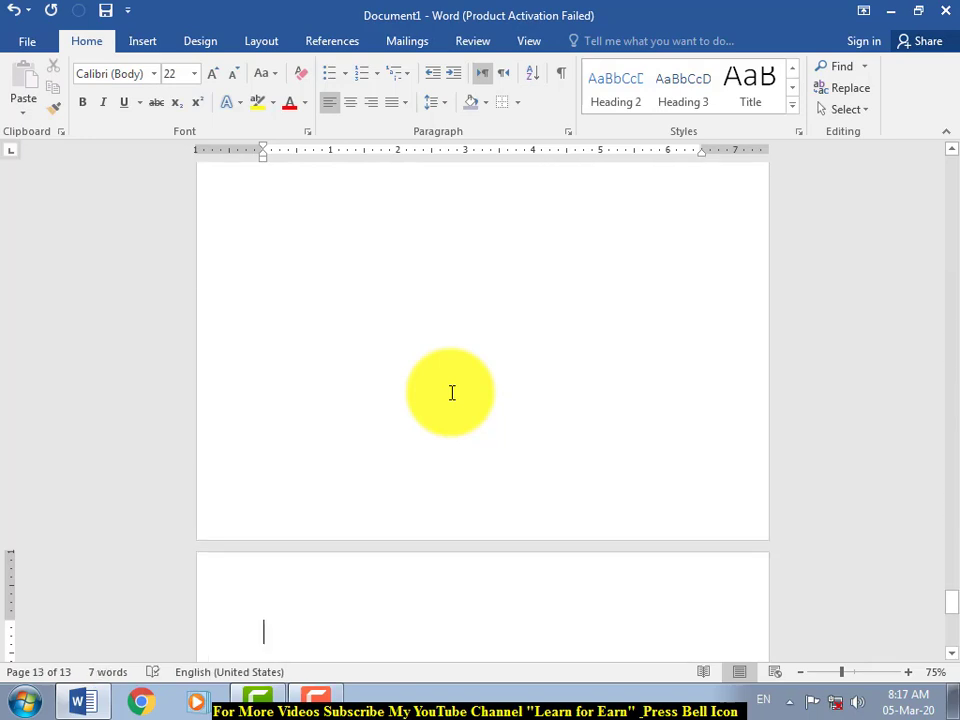
pyautogui.click(271, 258)
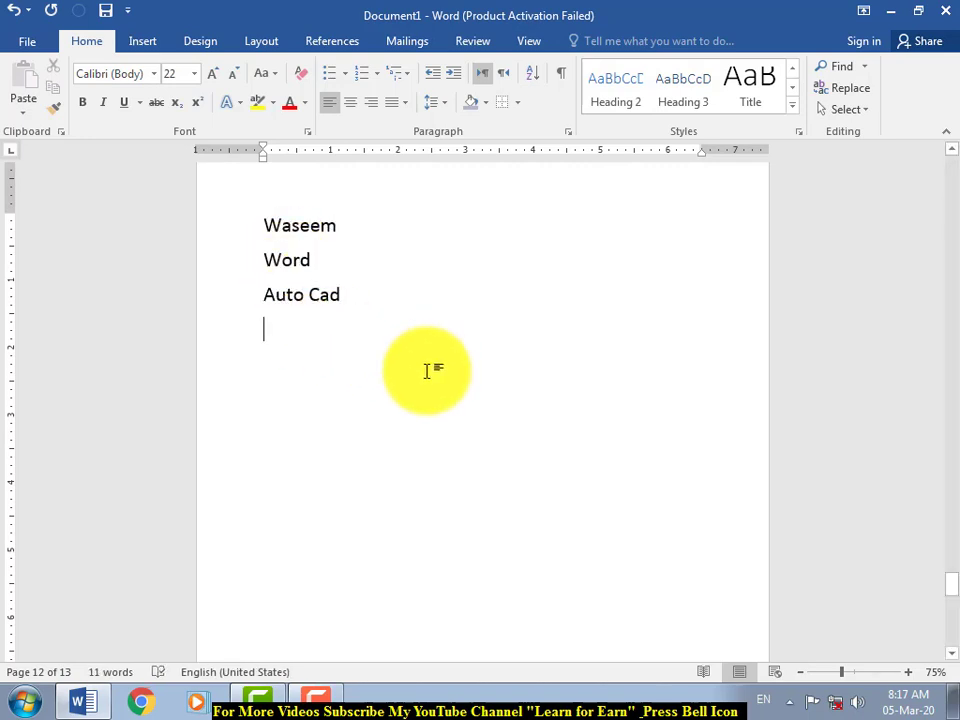
# Step: Return to page 1 and search the document for the first word of the academy's name
pyautogui.scroll(2, 427, 375)
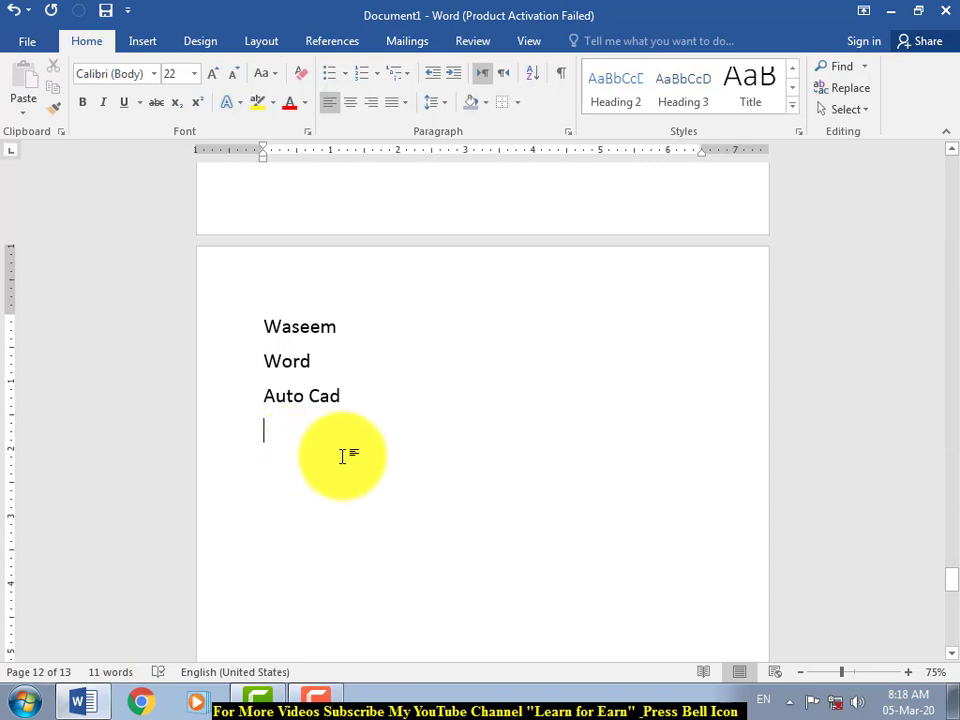
pyautogui.scroll(10, 360, 450)
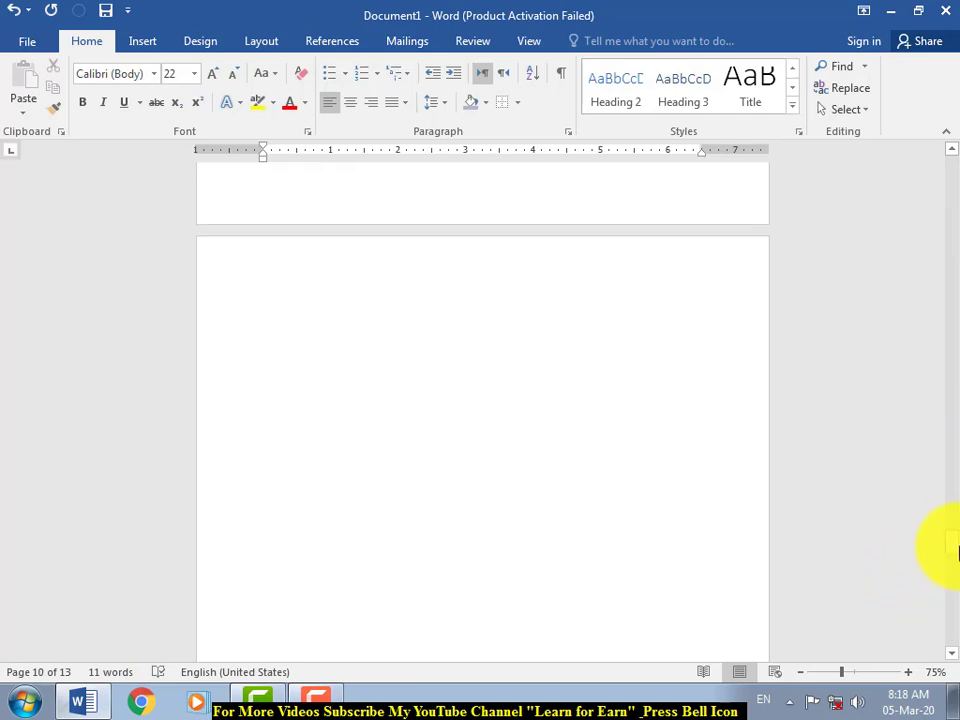
pyautogui.moveTo(955, 550); pyautogui.dragTo(955, 172)
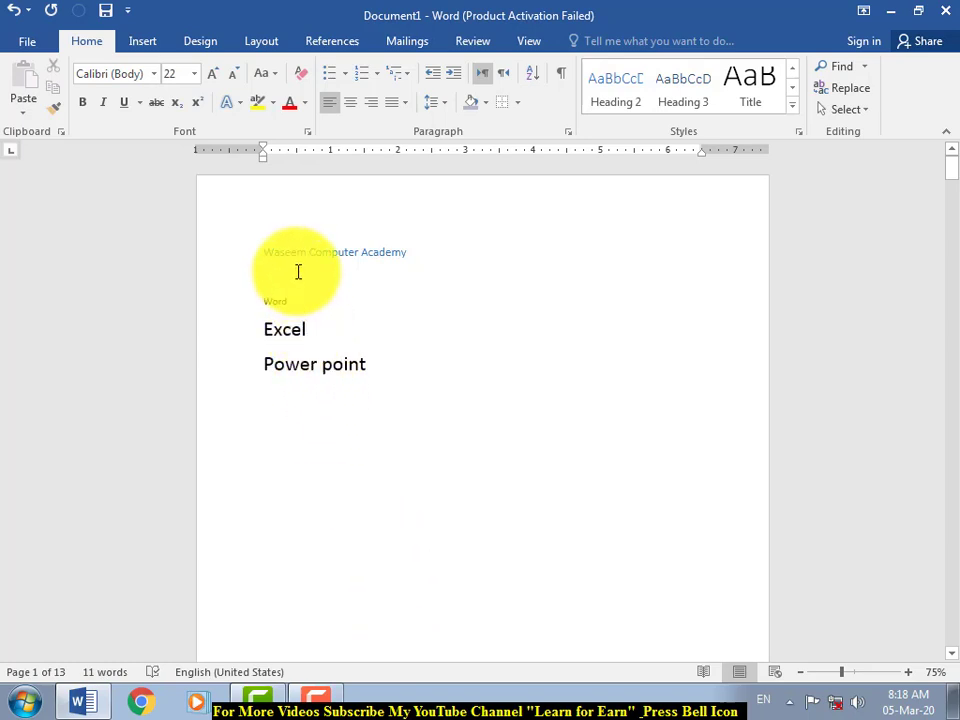
pyautogui.click(840, 78)
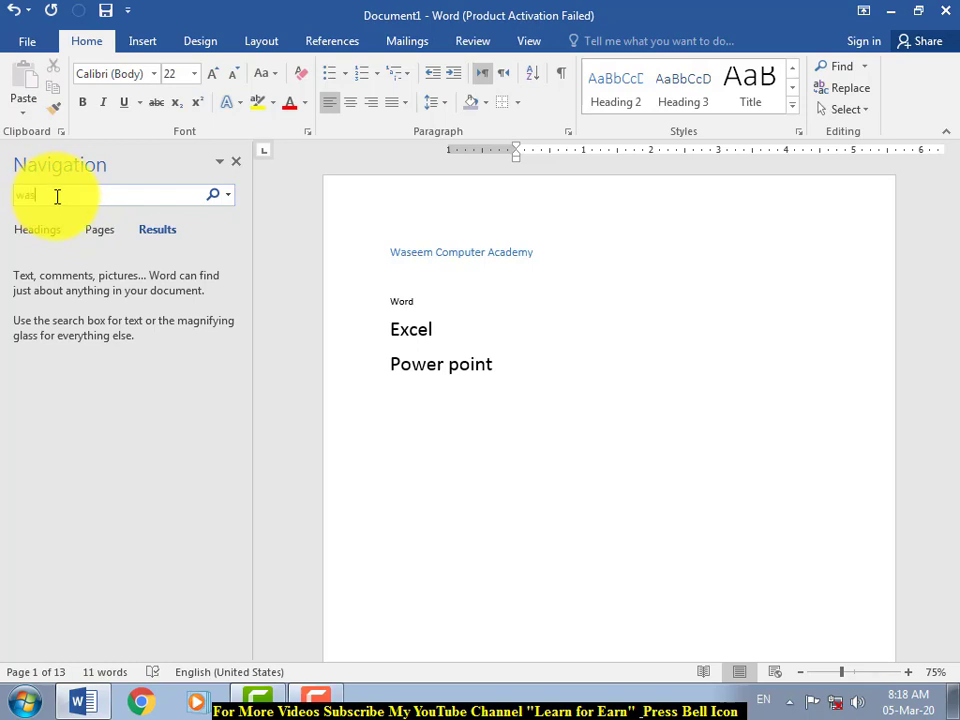
pyautogui.write('eem')
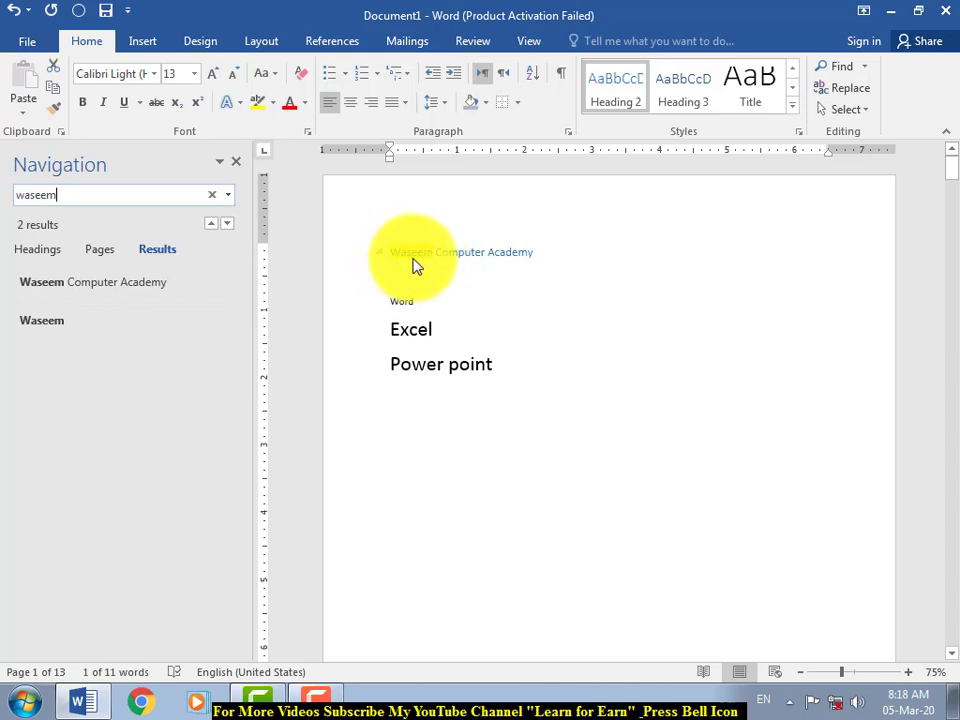
# Step: Examine the highlighted search matches on page 12 and page 1, and end the search
pyautogui.click(955, 183)
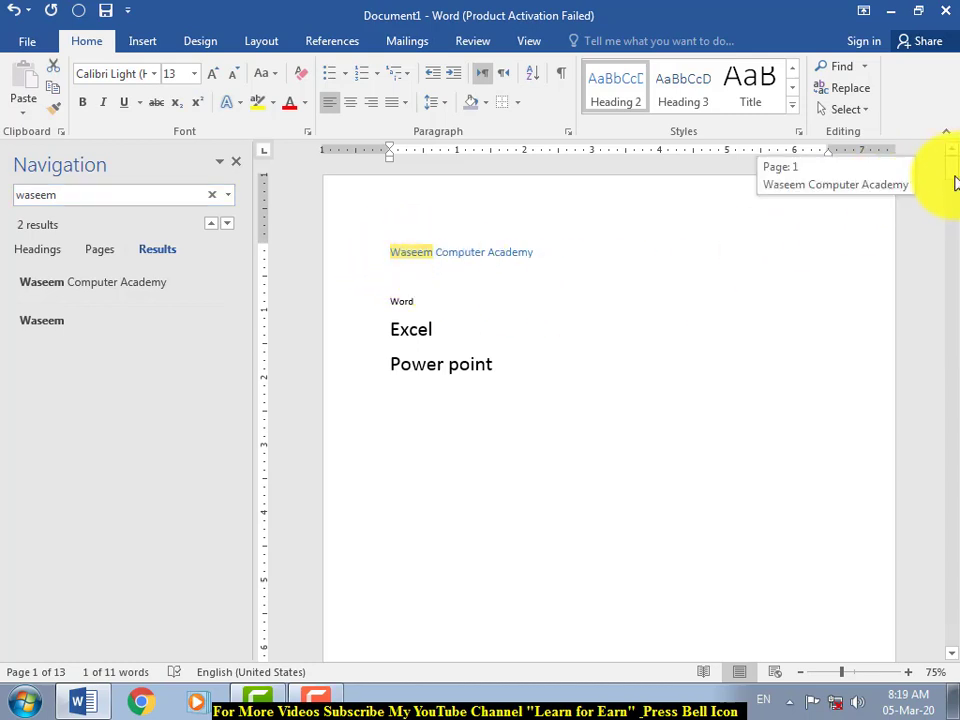
pyautogui.moveTo(955, 183); pyautogui.dragTo(954, 572)
pyautogui.scroll(4, 343, 606)
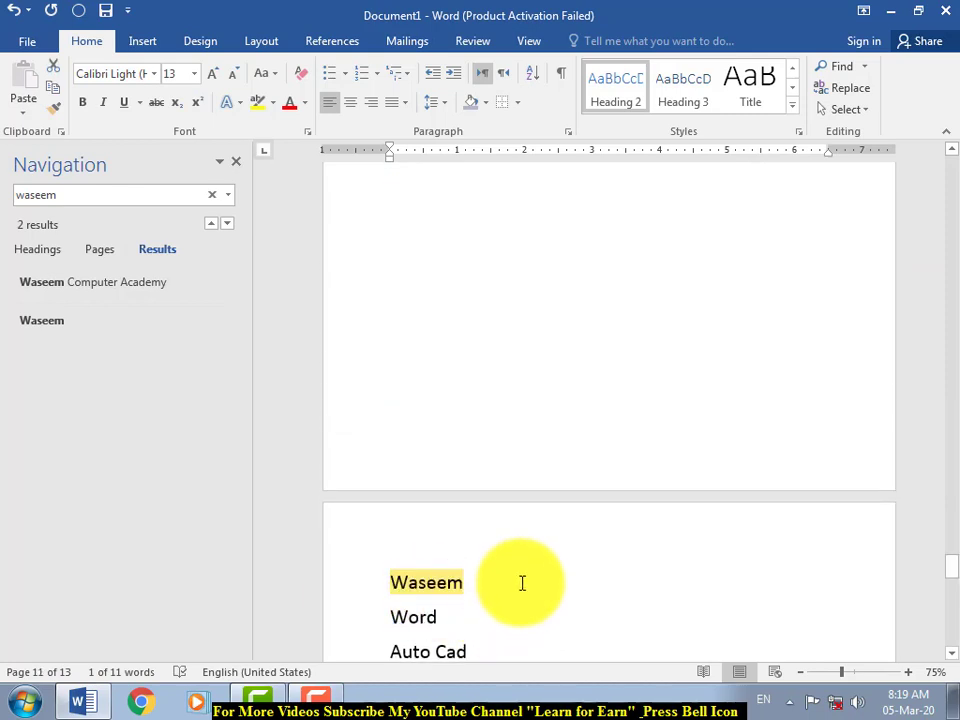
pyautogui.scroll(10, 531, 555)
pyautogui.scroll(12, 533, 535)
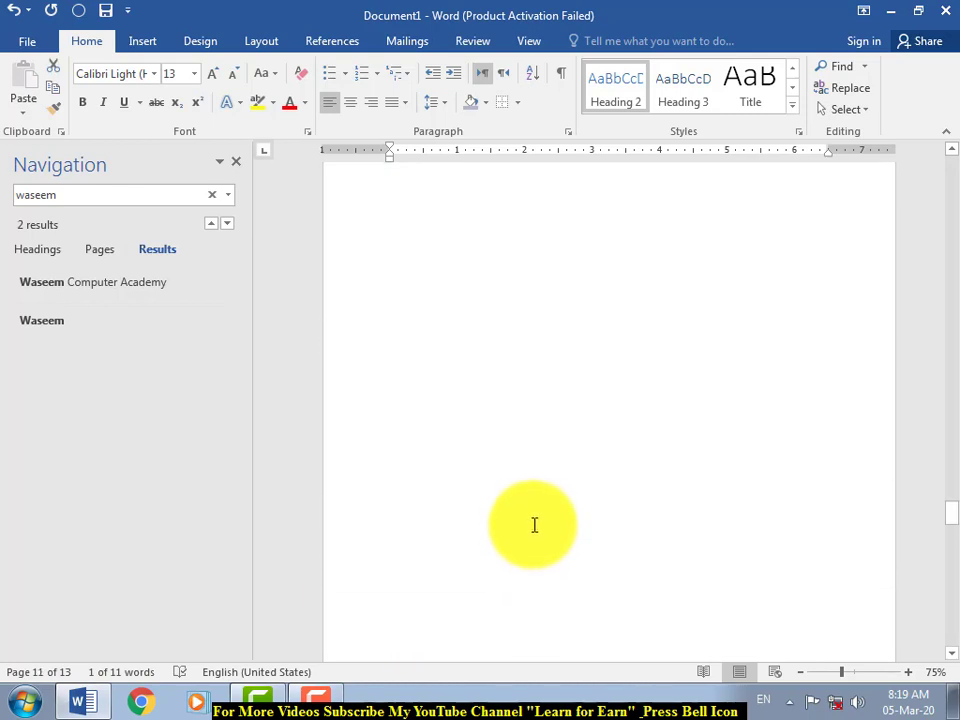
pyautogui.scroll(5, 563, 496)
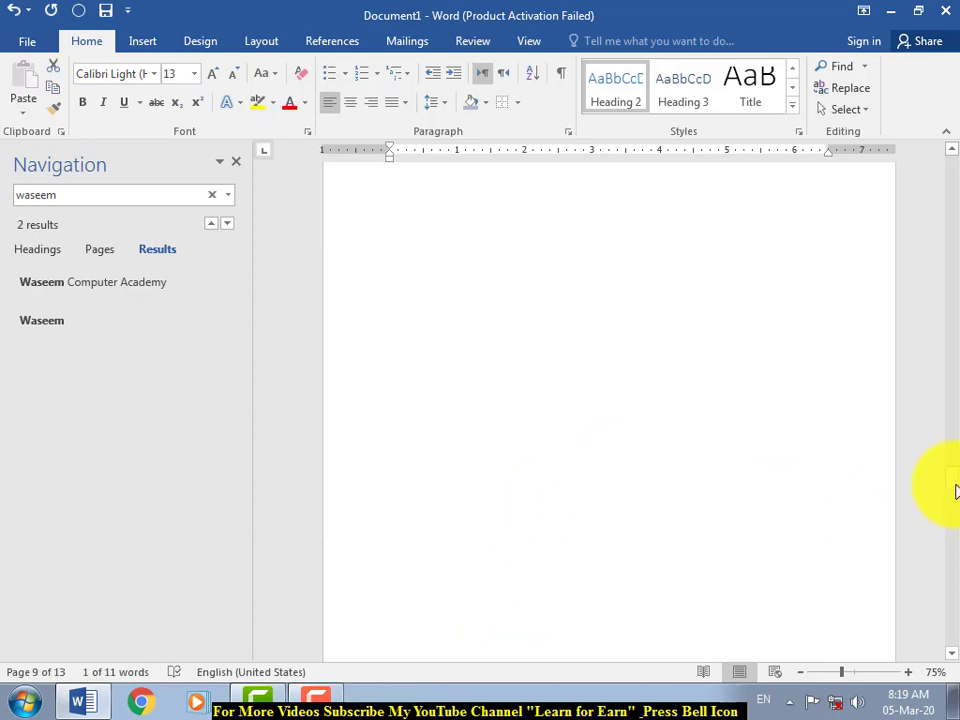
pyautogui.moveTo(955, 490); pyautogui.dragTo(953, 173)
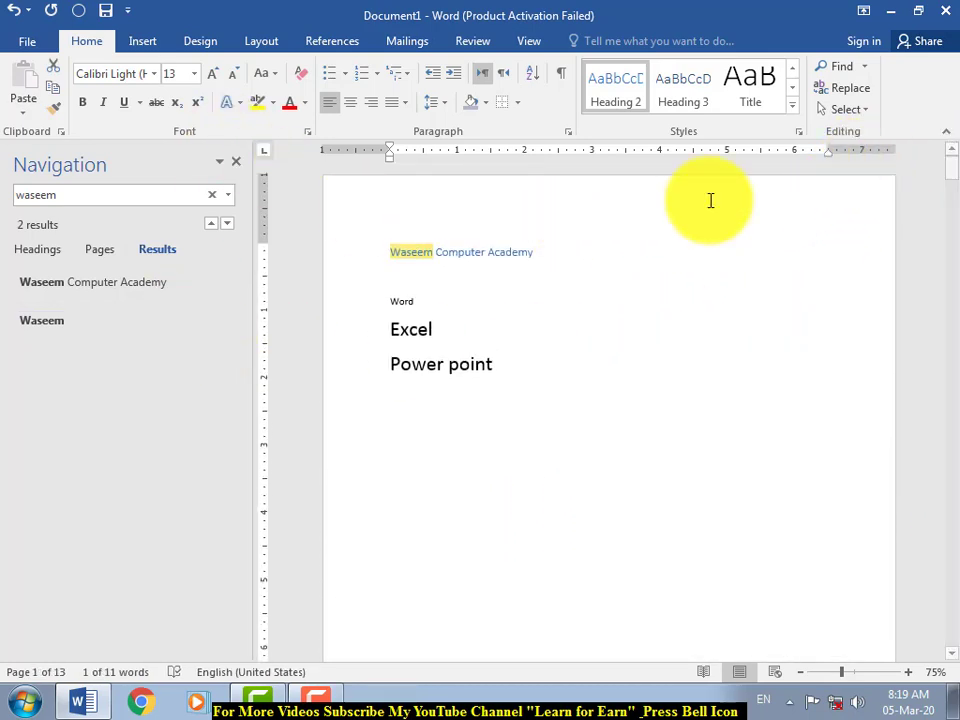
pyautogui.click(211, 194)
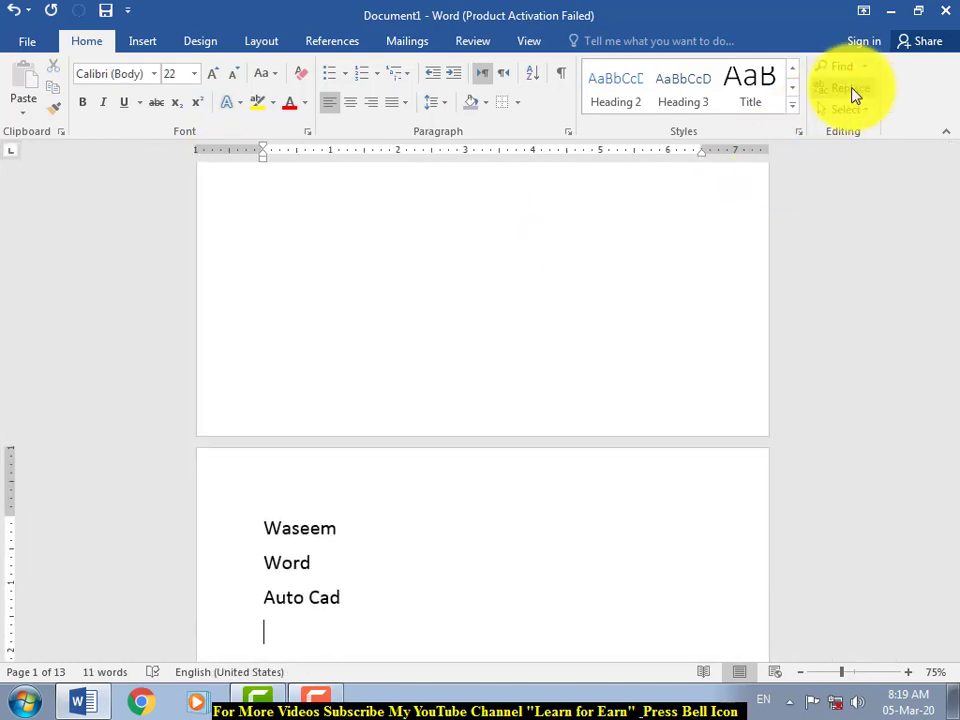
# Step: Use Go To with the Page target to jump to page 1, keeping the page text uncovered
pyautogui.click(864, 67)
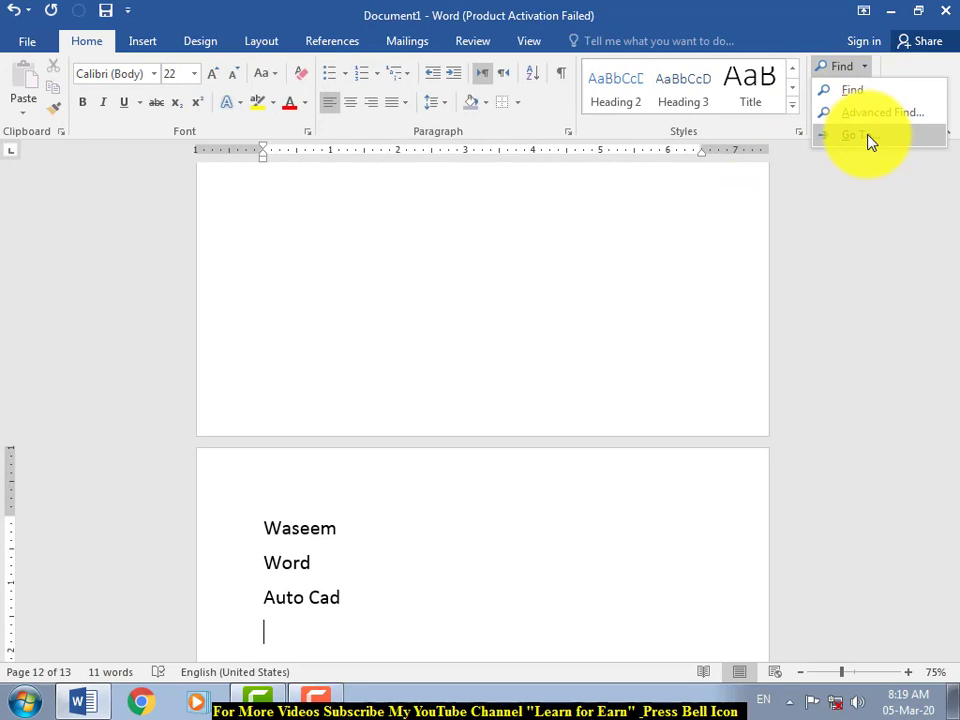
pyautogui.click(868, 138)
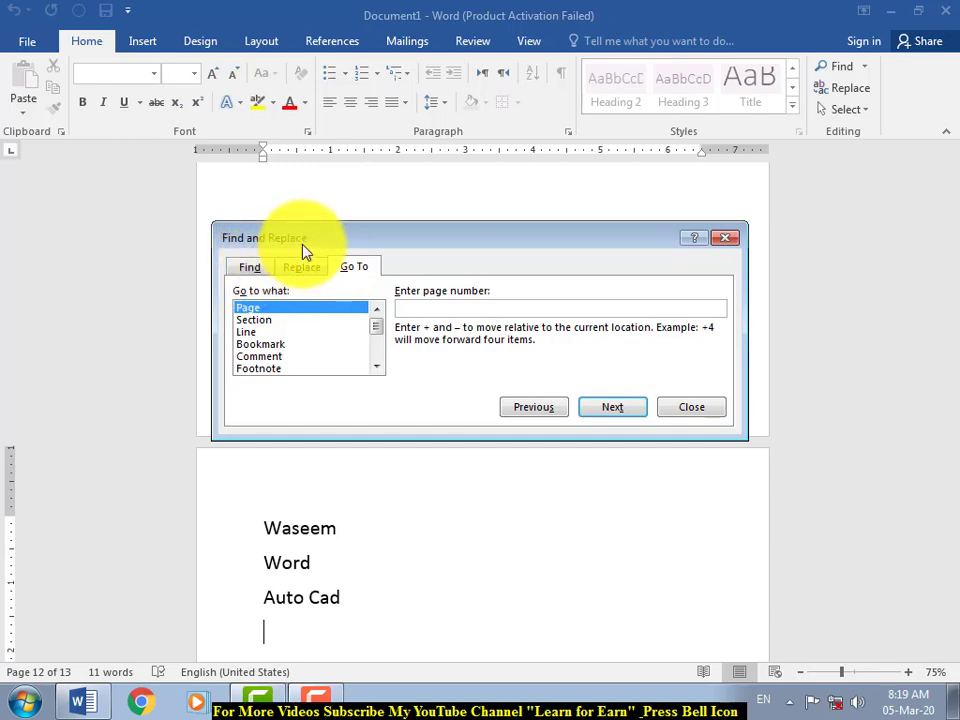
pyautogui.click(423, 310)
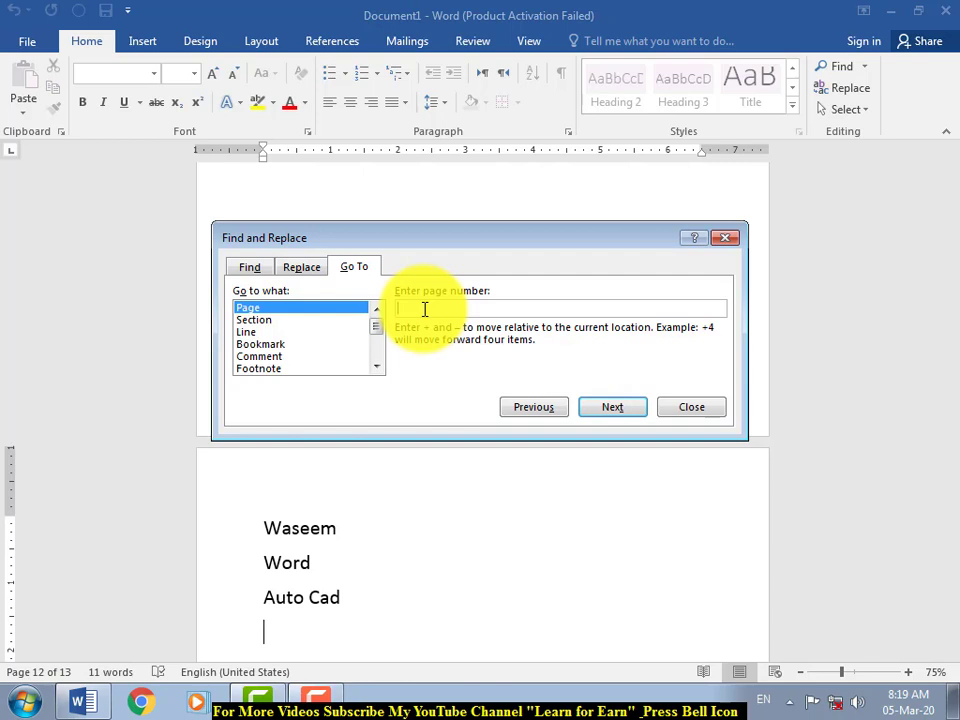
pyautogui.click(407, 611)
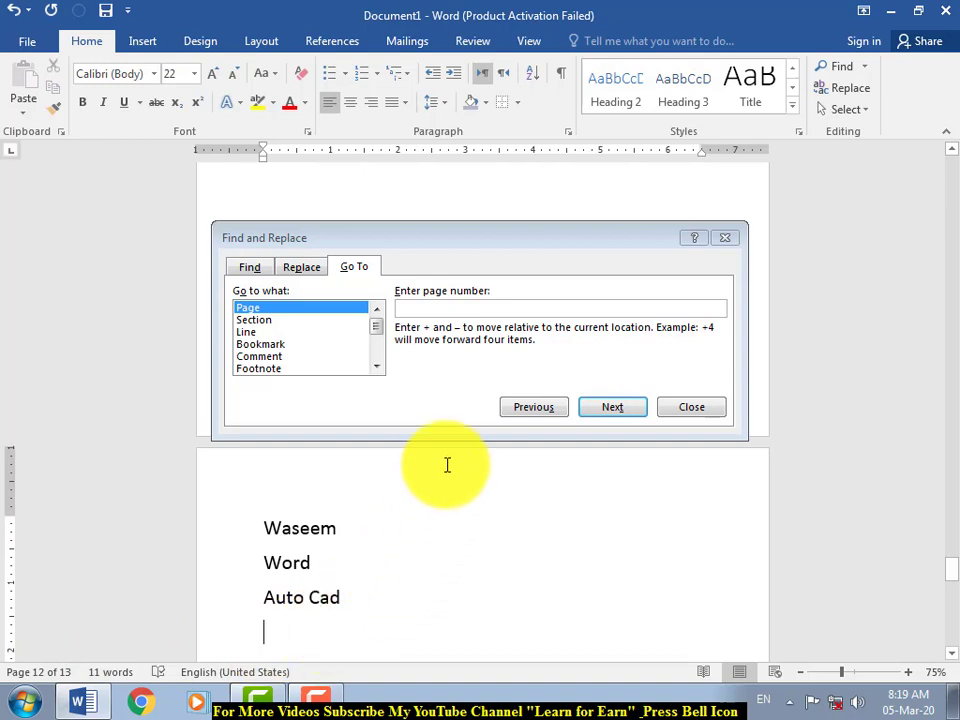
pyautogui.scroll(2, 815, 537)
pyautogui.scroll(2, 840, 548)
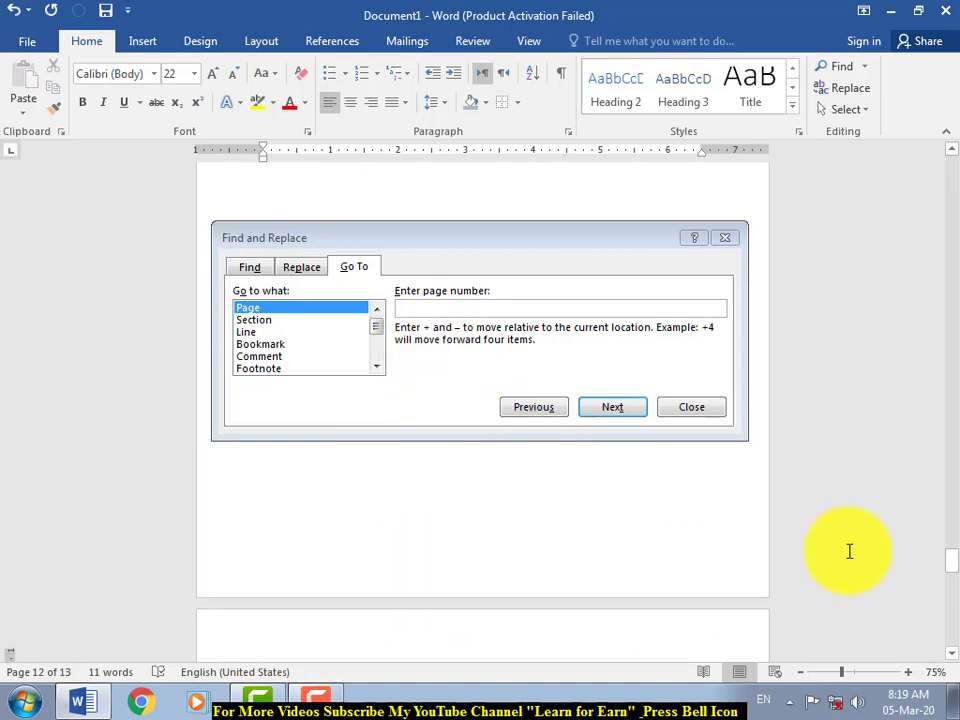
pyautogui.click(428, 309)
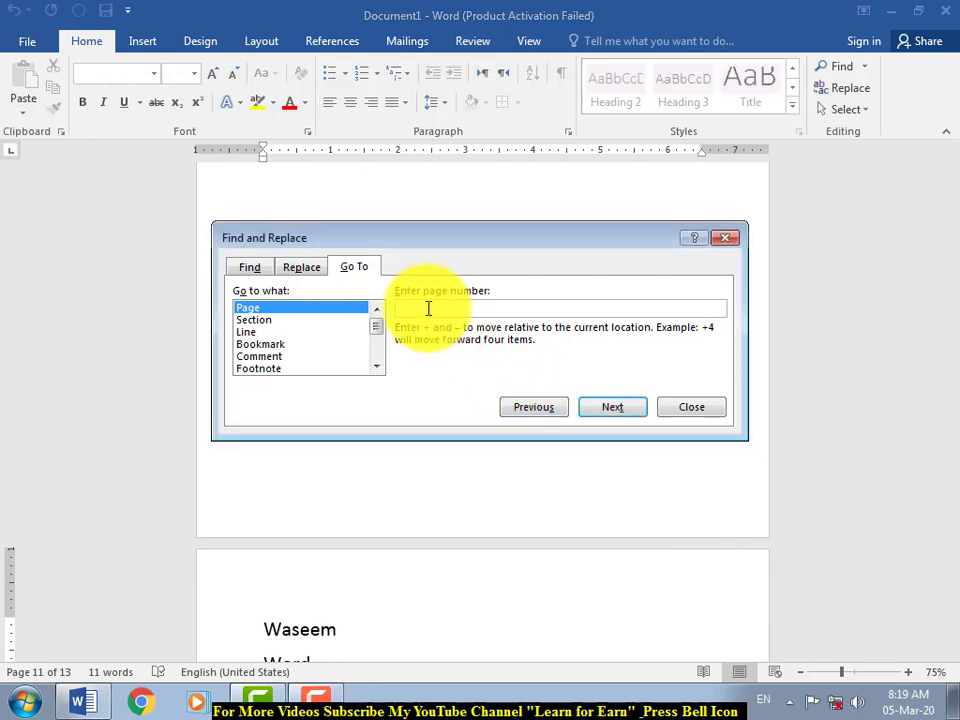
pyautogui.write('1')
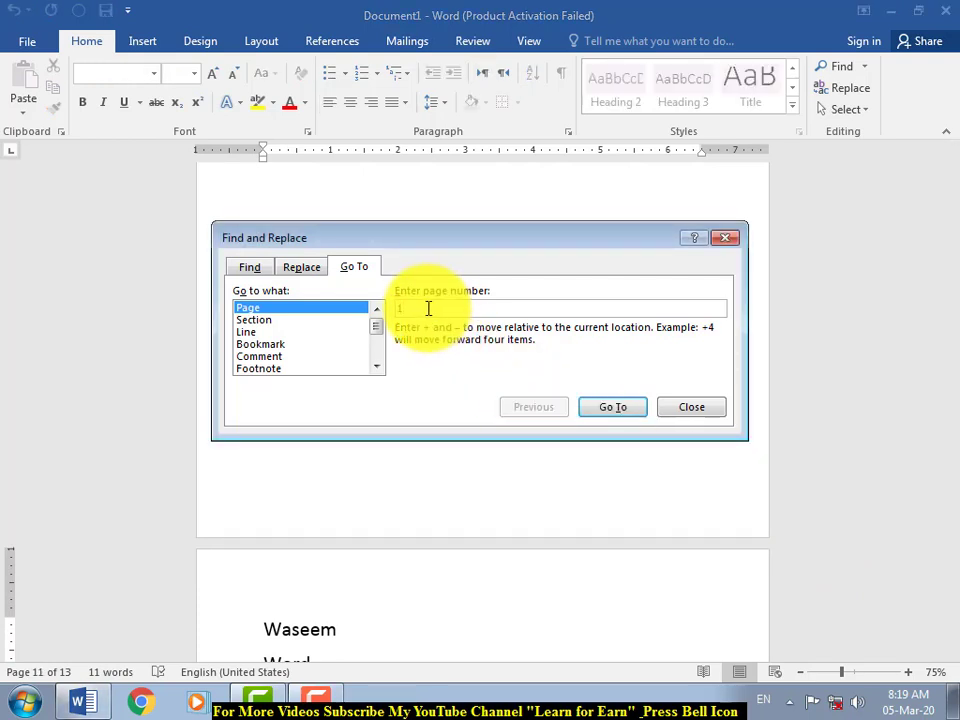
pyautogui.press('Return')
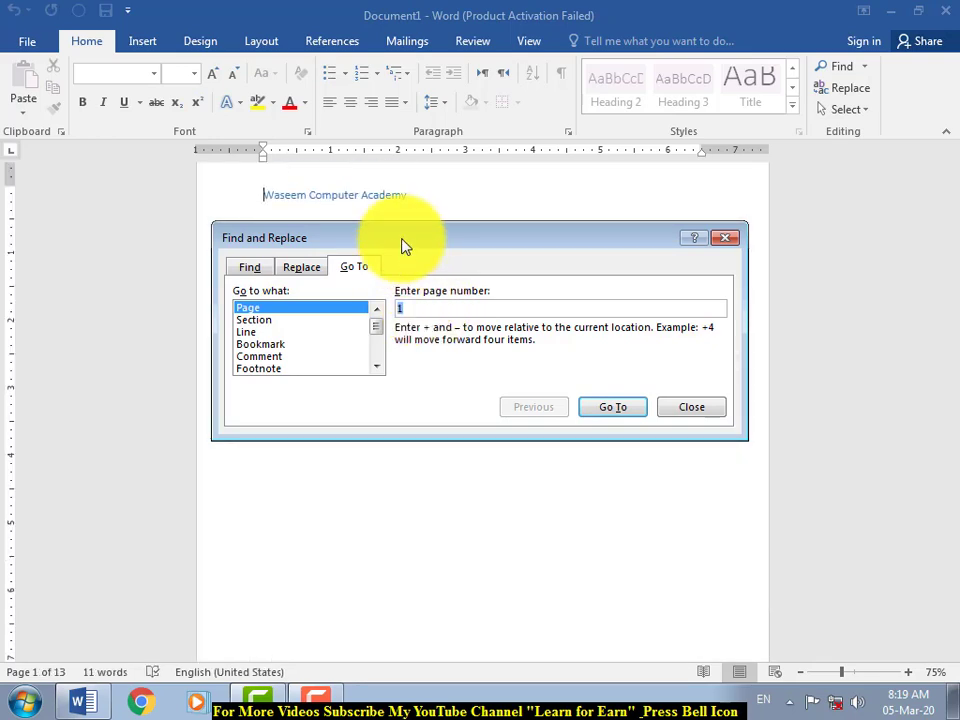
pyautogui.moveTo(507, 237); pyautogui.dragTo(228, 418)
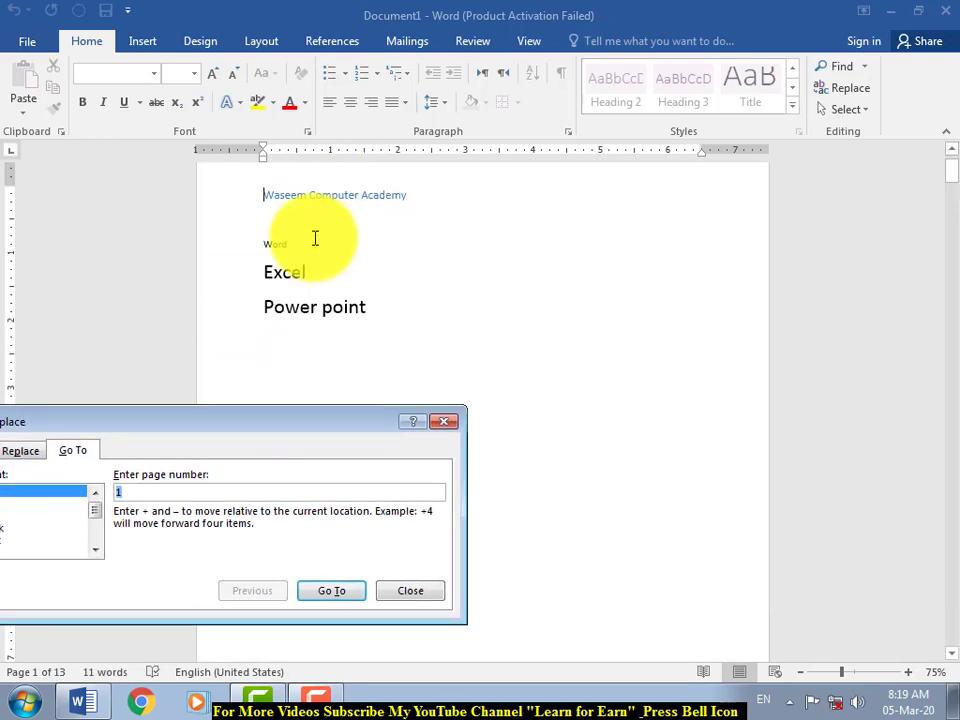
# Step: Jump to page 7 with Go To, and close the dialog to view that page
pyautogui.moveTo(309, 431); pyautogui.dragTo(455, 400)
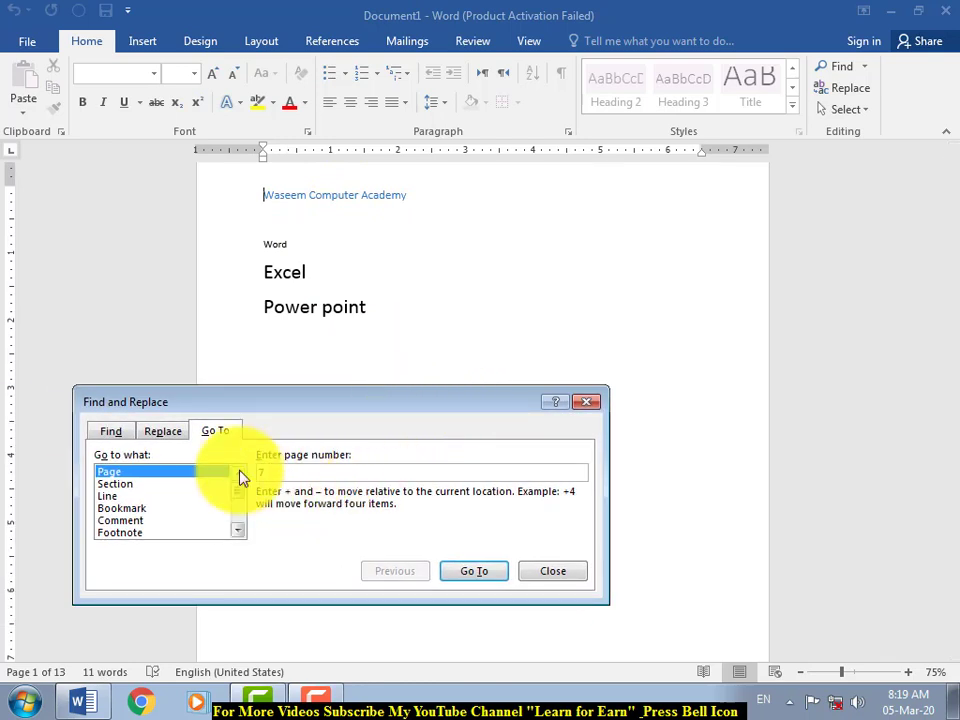
pyautogui.press('Return')
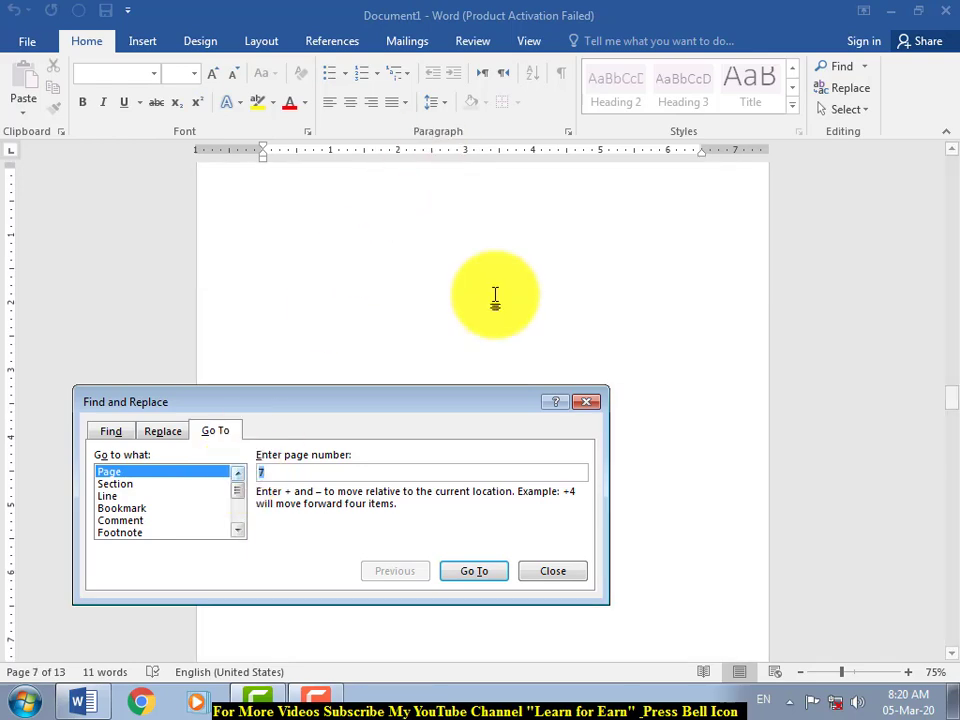
pyautogui.moveTo(386, 408); pyautogui.dragTo(729, 221)
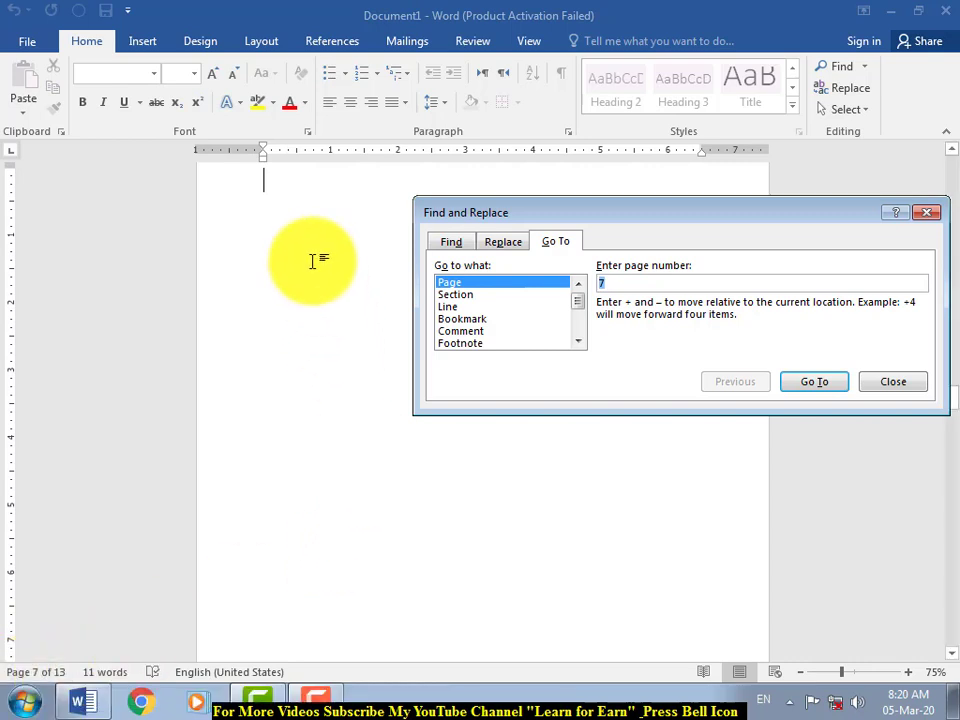
pyautogui.moveTo(696, 214); pyautogui.dragTo(507, 252)
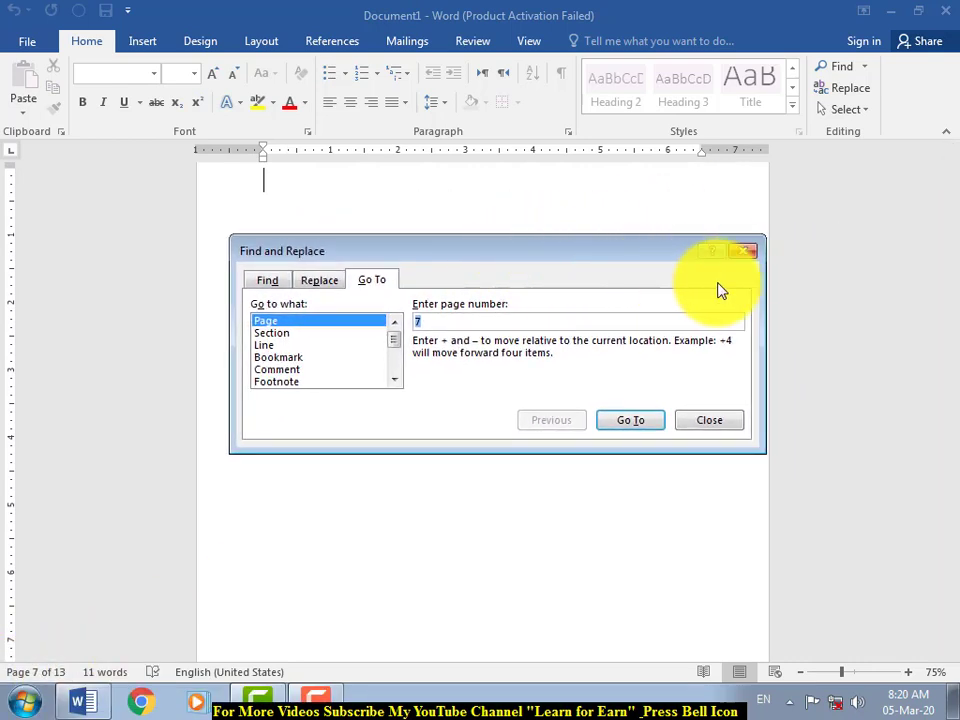
pyautogui.click(750, 256)
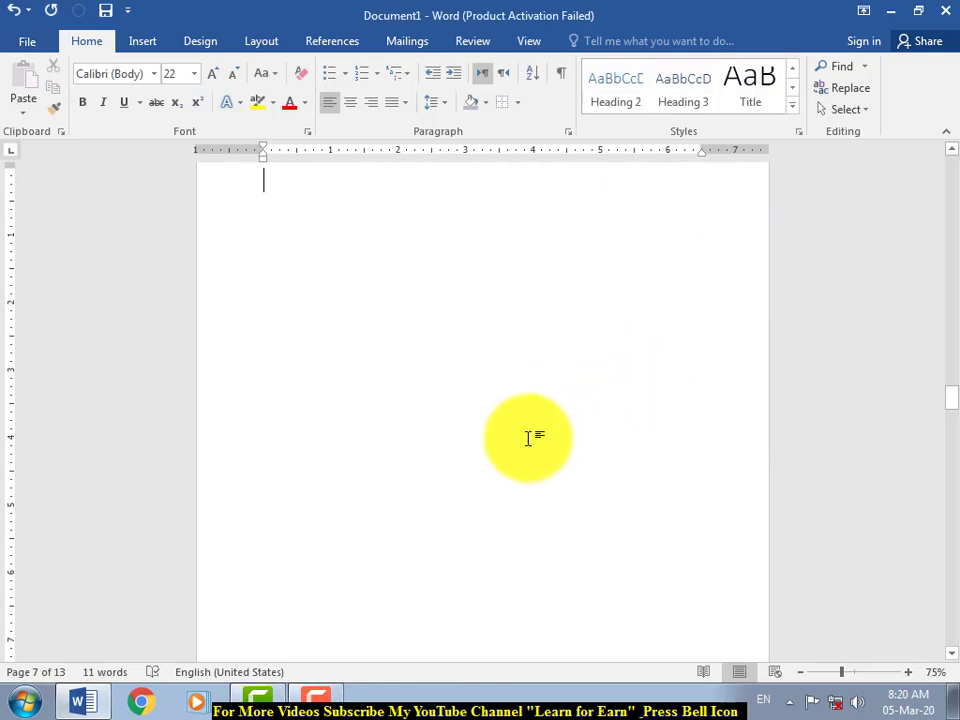
pyautogui.scroll(2, 493, 450)
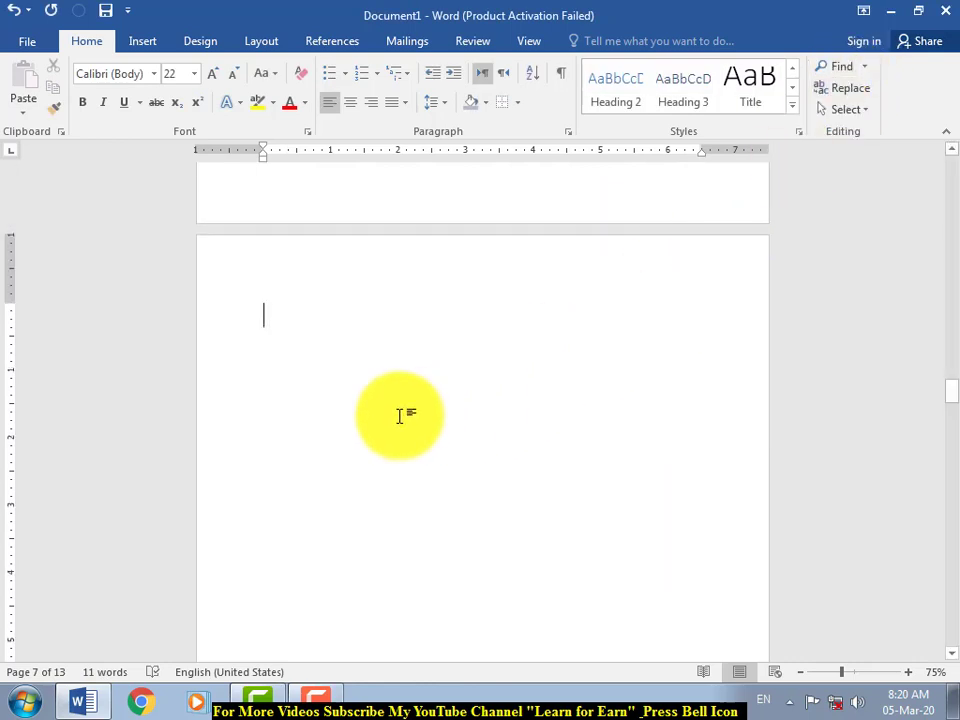
# Step: Return to page 1 and replace every occurrence of the academy name's first word with a different personal name, using Replace All
pyautogui.hotkey('ctrl', 'h')
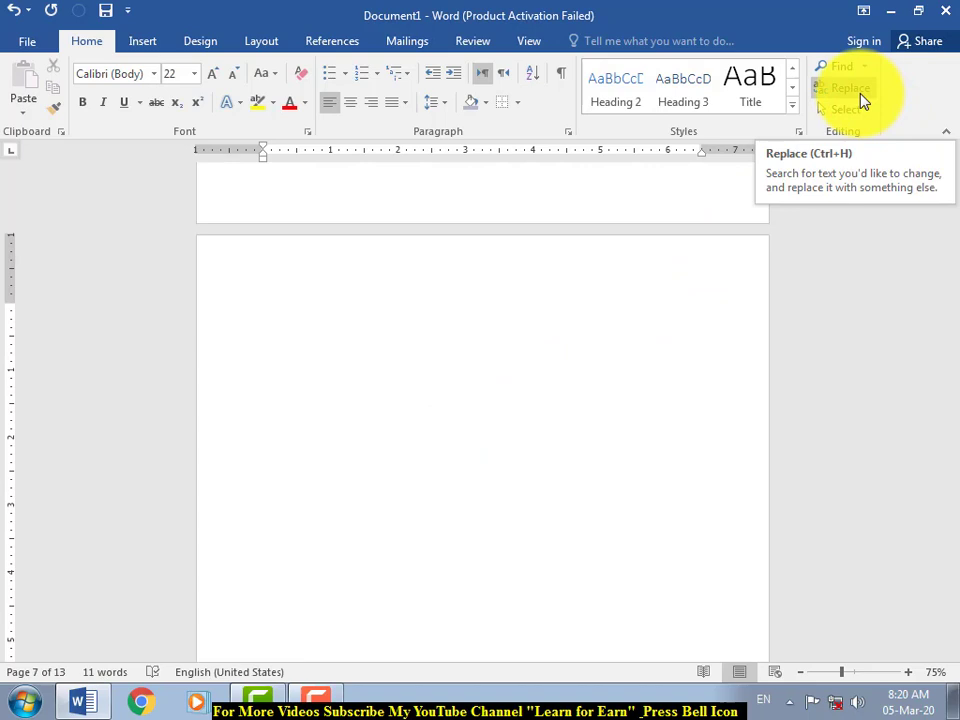
pyautogui.scroll(5, 468, 455)
pyautogui.scroll(-6, 464, 430)
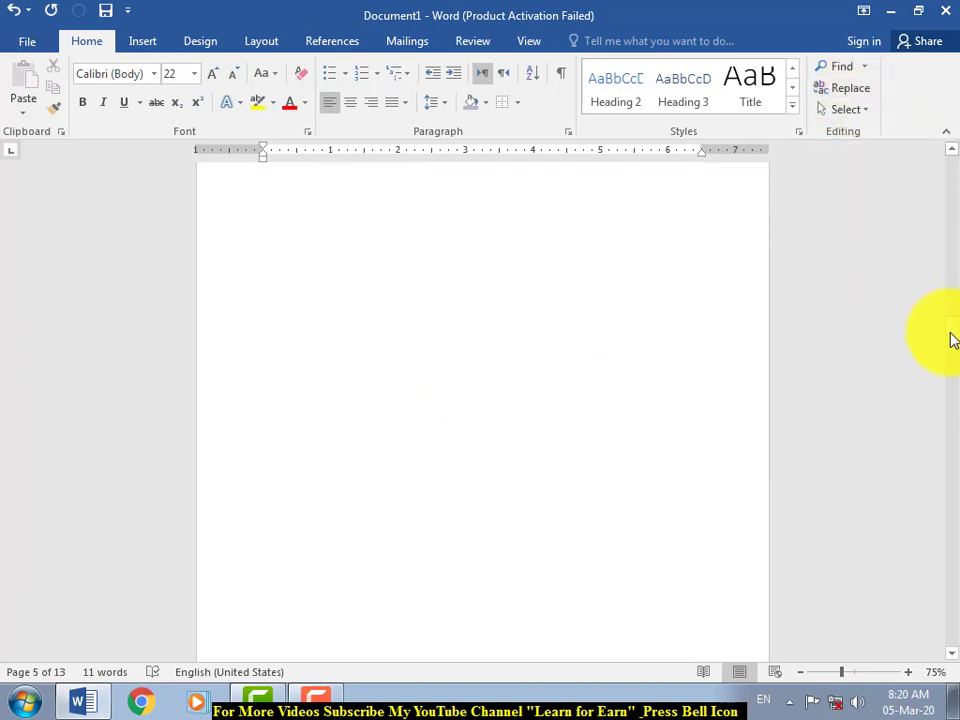
pyautogui.moveTo(953, 340); pyautogui.dragTo(955, 170)
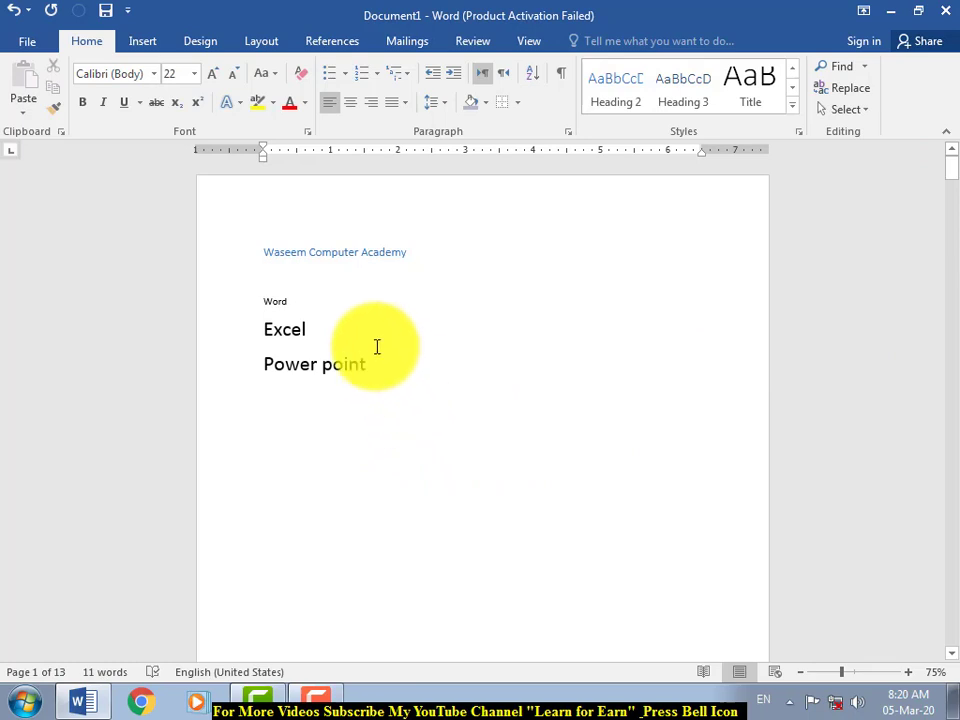
pyautogui.click(850, 89)
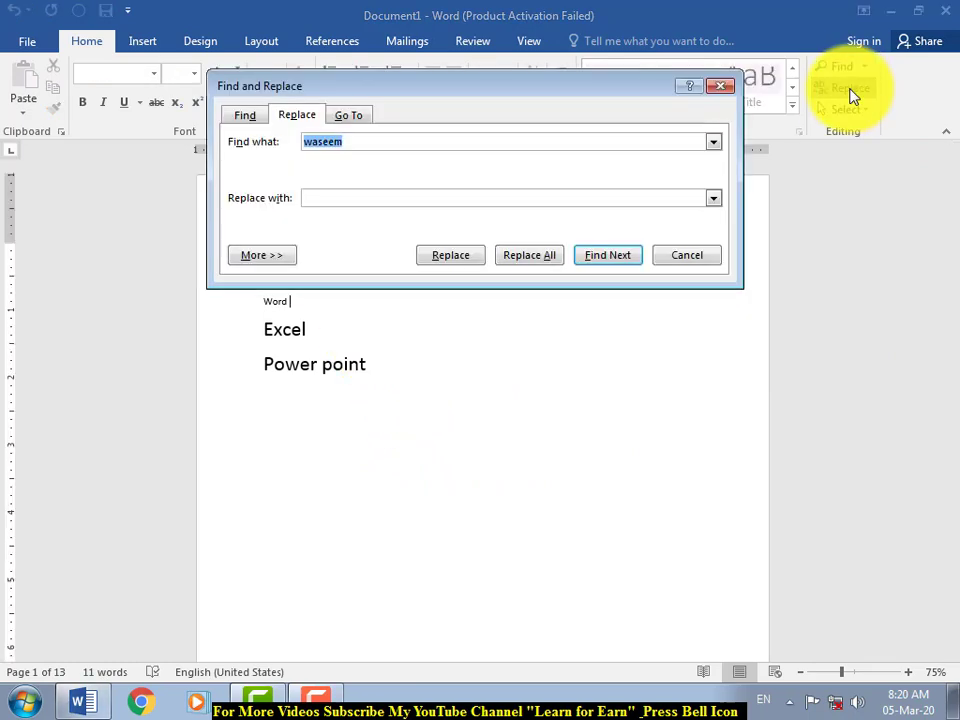
pyautogui.moveTo(510, 90); pyautogui.dragTo(531, 172)
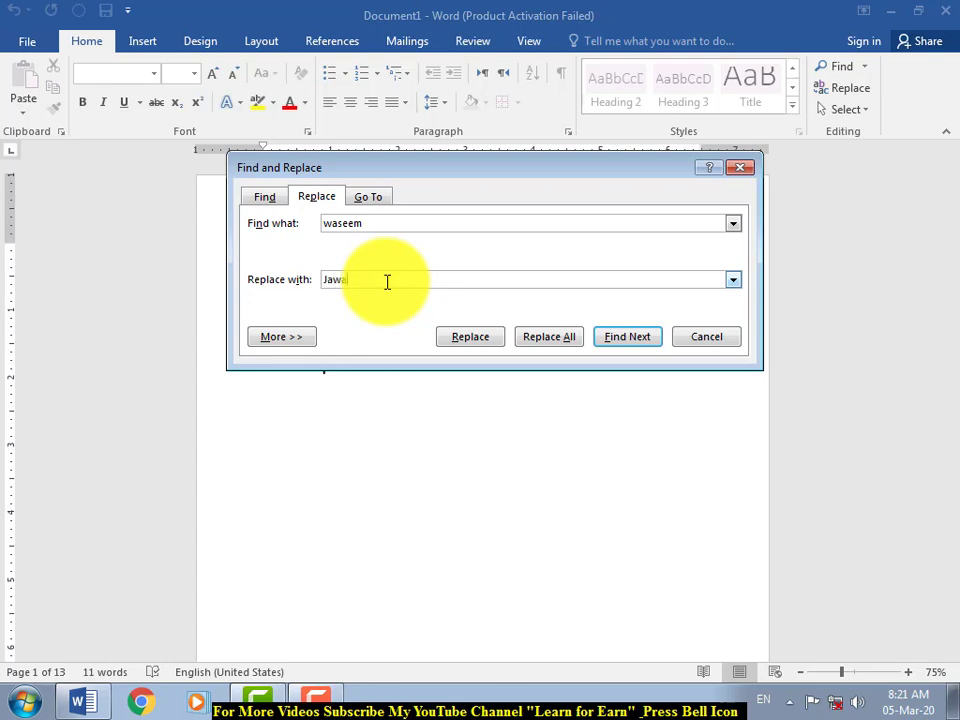
pyautogui.moveTo(387, 282); pyautogui.dragTo(357, 292)
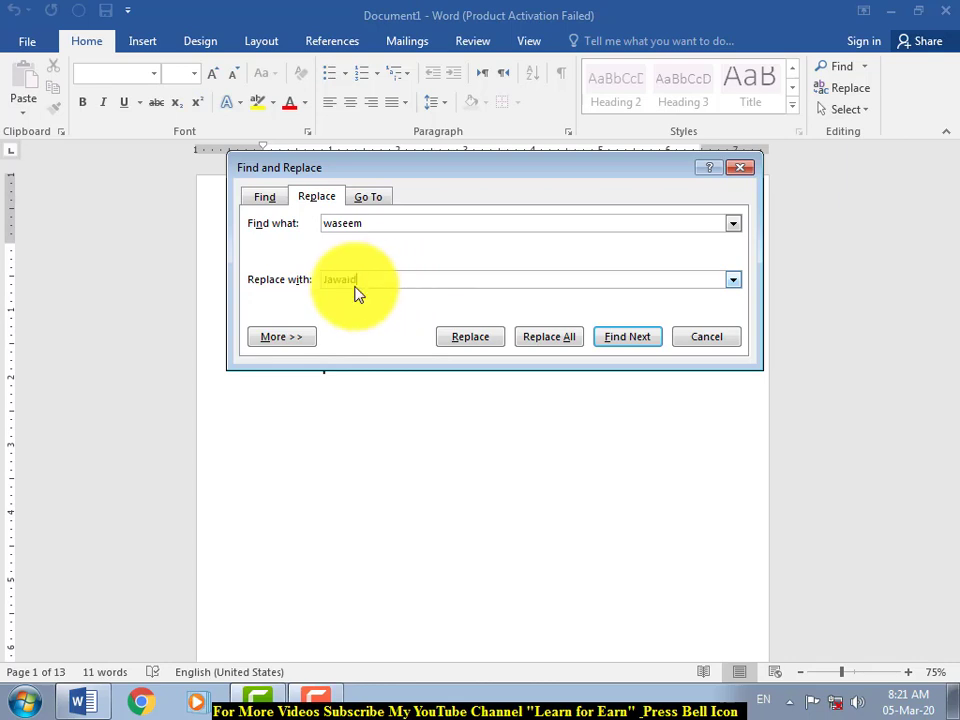
pyautogui.click(458, 343)
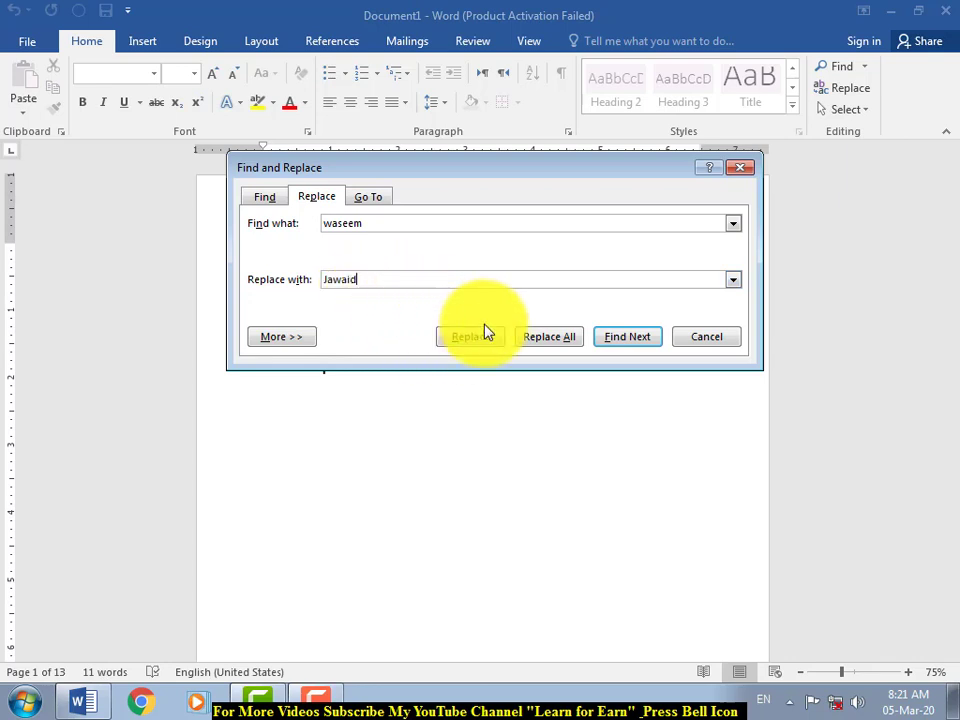
pyautogui.click(560, 343)
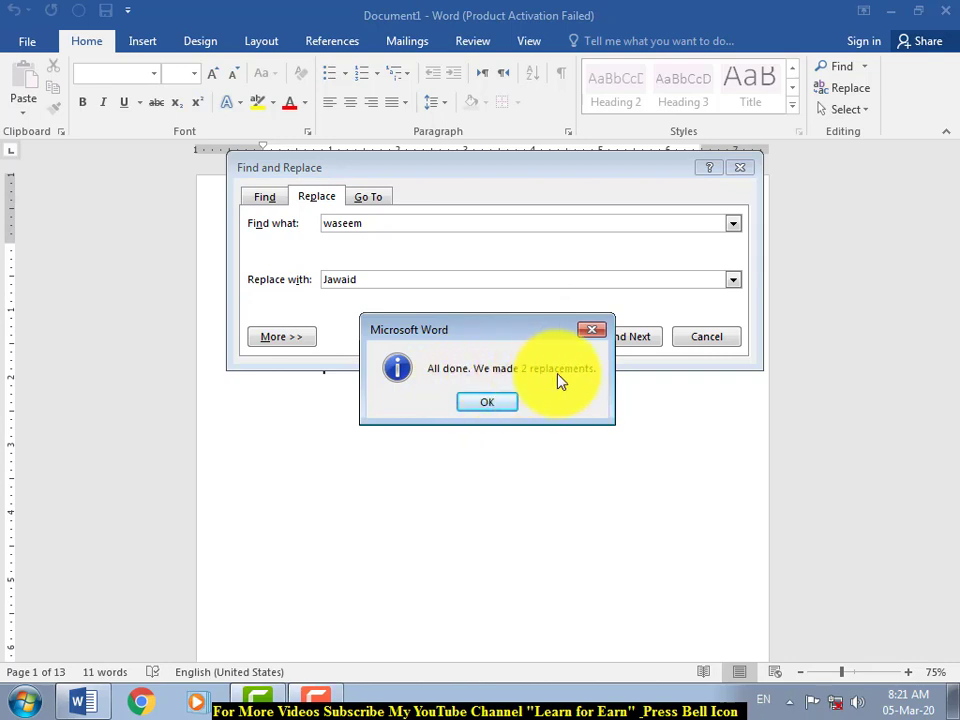
pyautogui.click(500, 403)
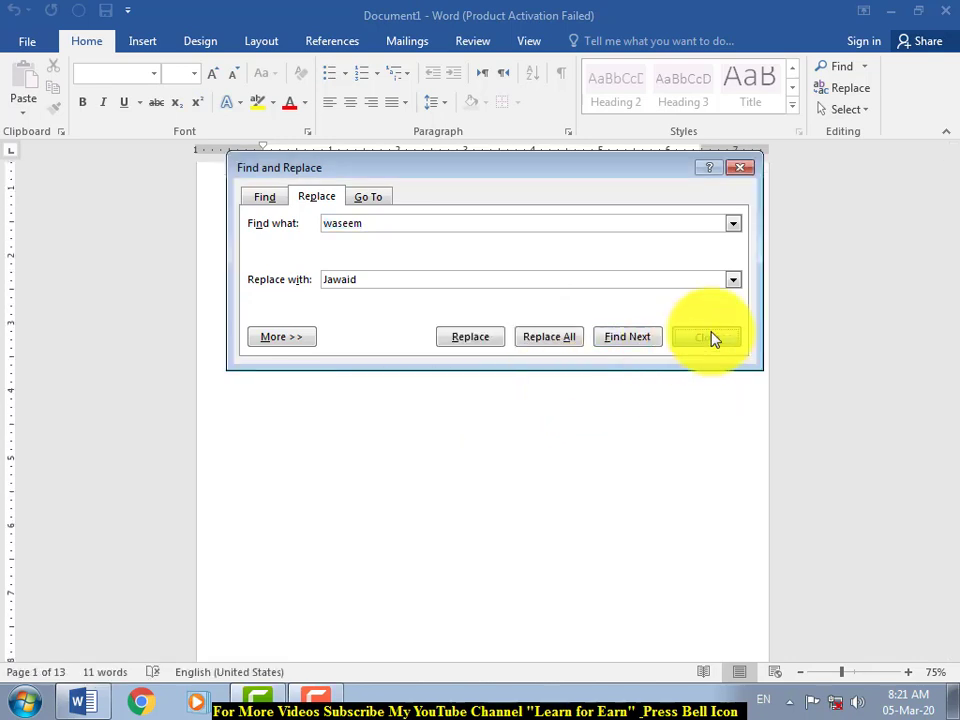
pyautogui.click(711, 336)
# Step: Examine the replaced name in the page 1 heading and near the document's end, and return to page 1
pyautogui.scroll(1, 321, 349)
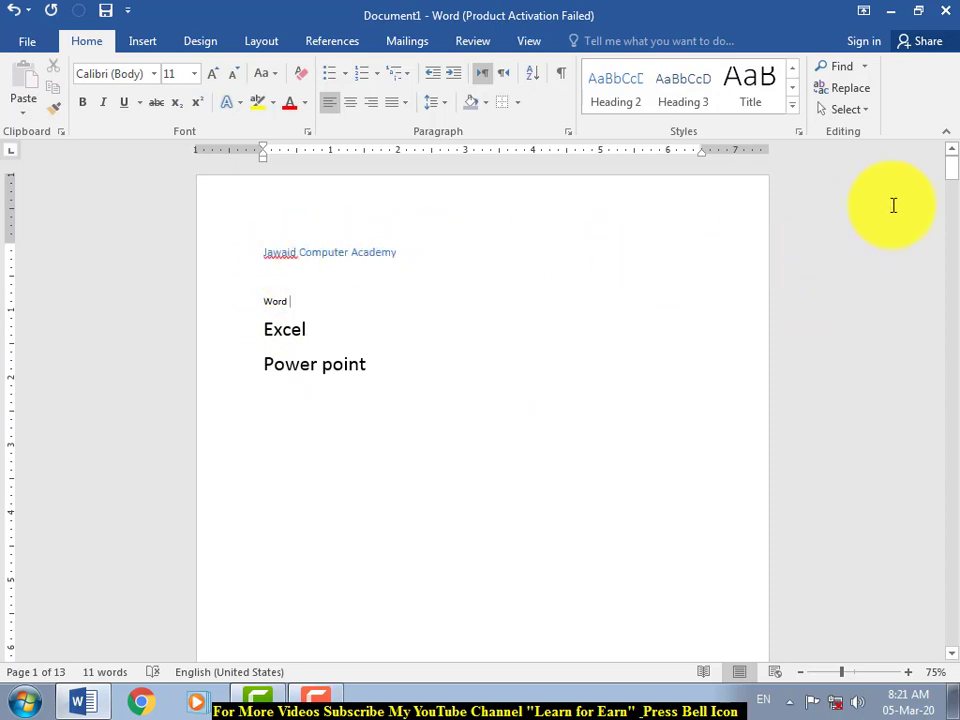
pyautogui.moveTo(955, 178); pyautogui.dragTo(953, 577)
pyautogui.click(321, 302)
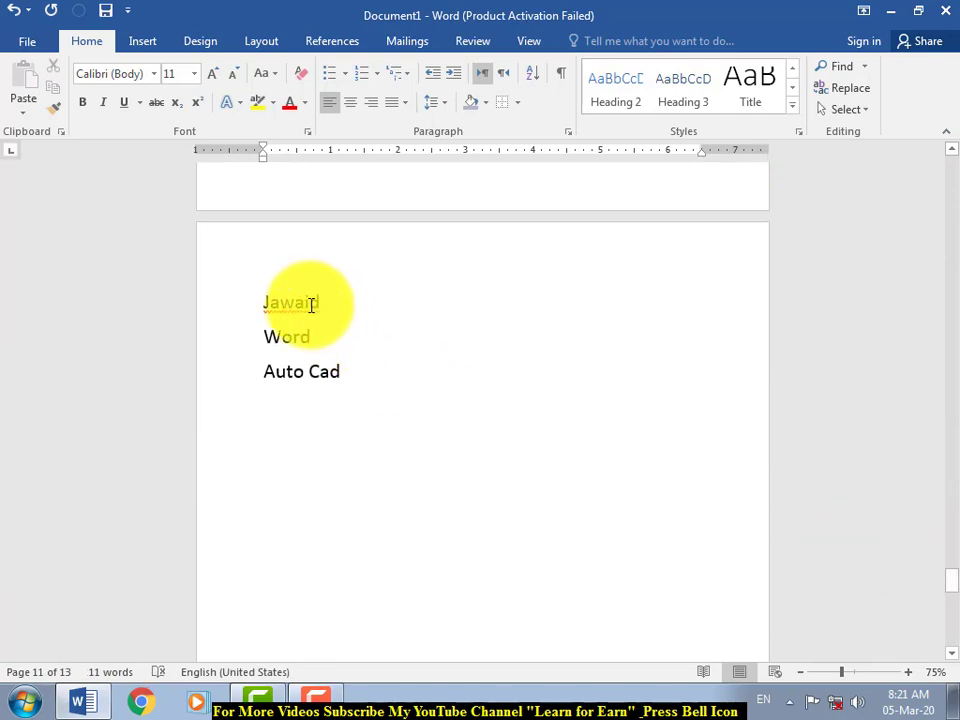
pyautogui.scroll(3, 625, 381)
pyautogui.scroll(5, 650, 360)
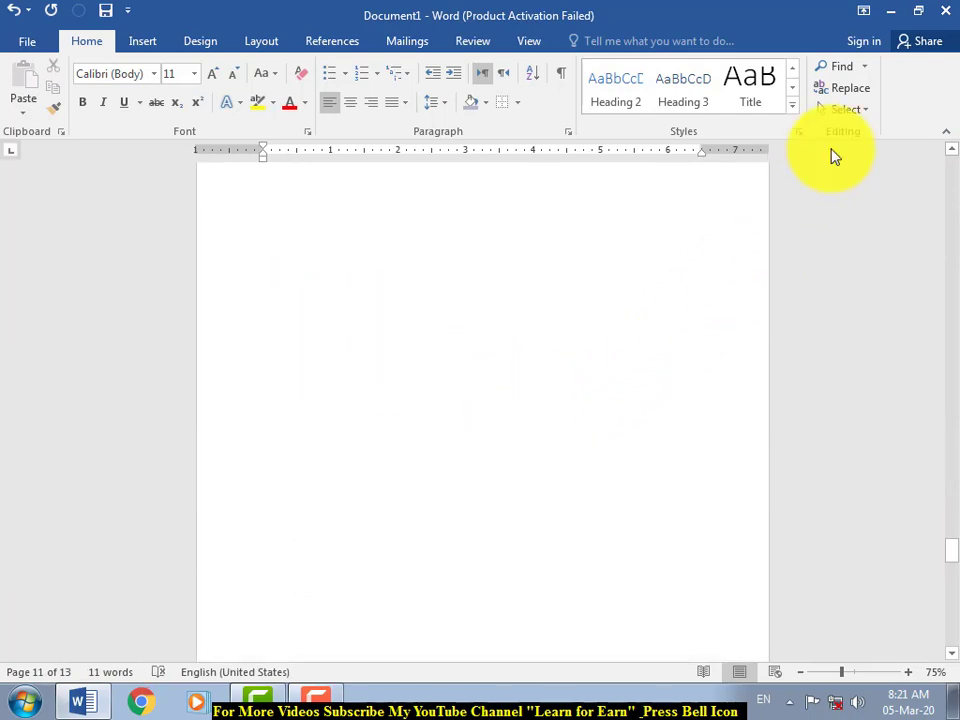
pyautogui.moveTo(953, 563); pyautogui.dragTo(953, 180)
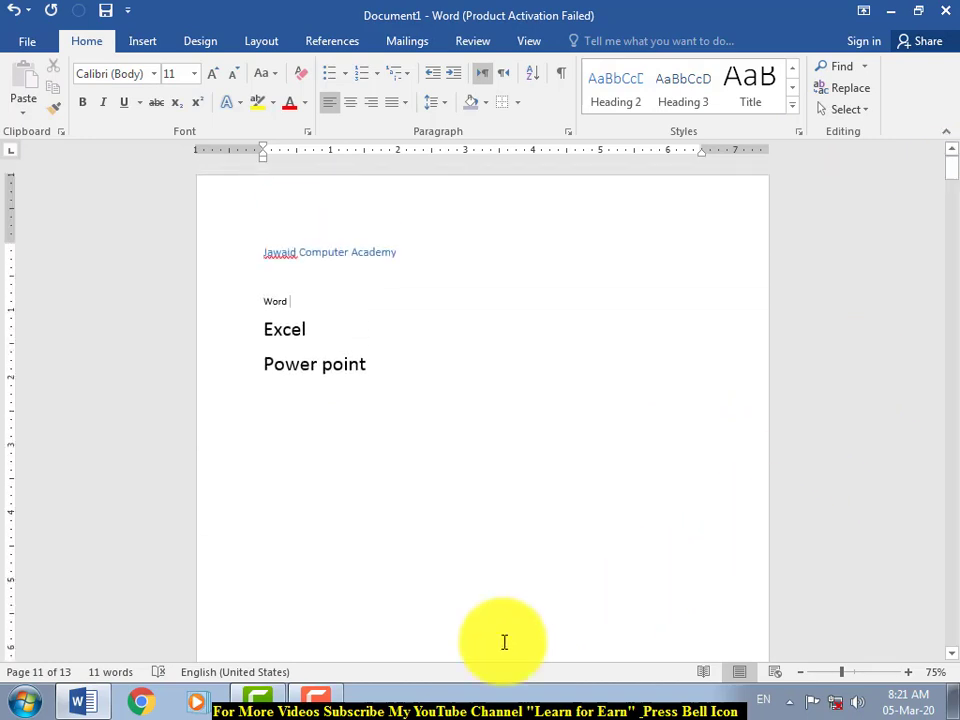
pyautogui.click(314, 701)
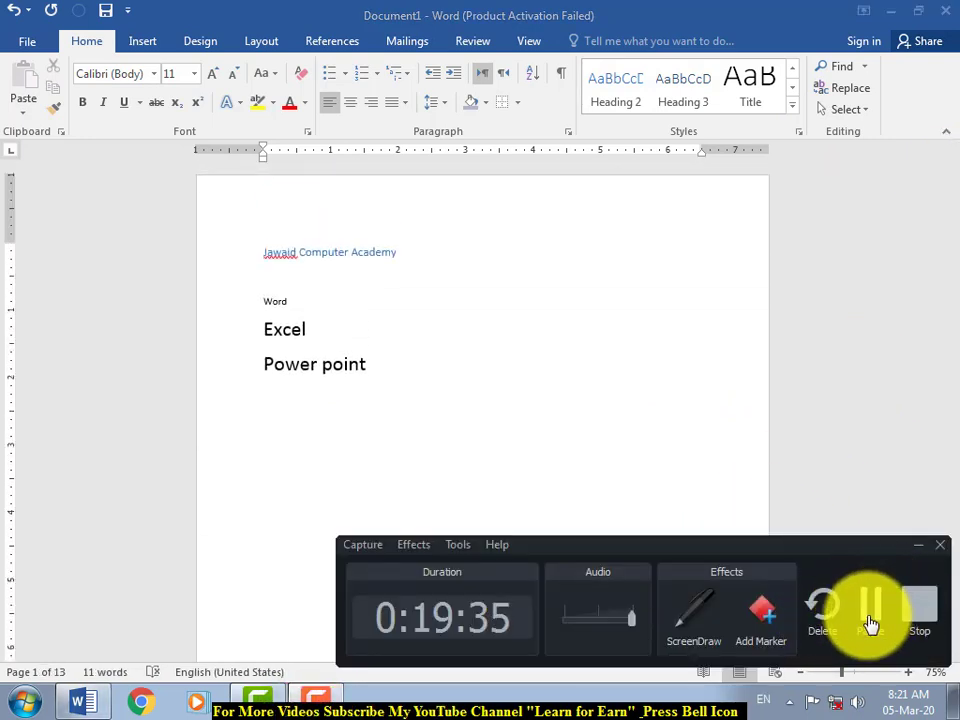
pyautogui.click(870, 605)
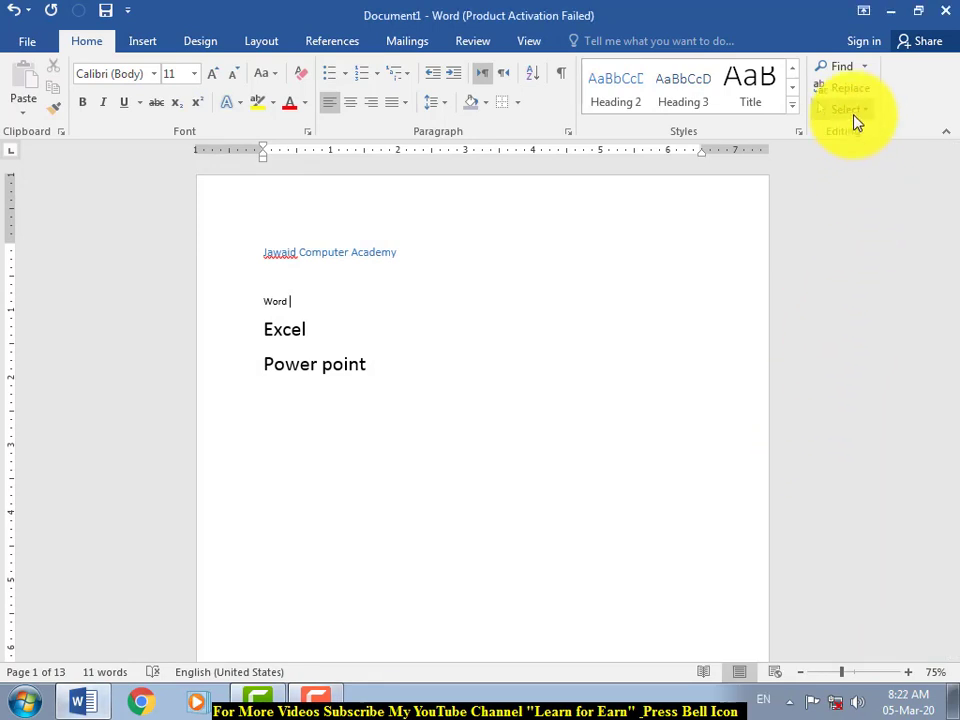
# Step: Select the document's entire content, clear the selection, and repeat both with the Select All command
pyautogui.click(853, 112)
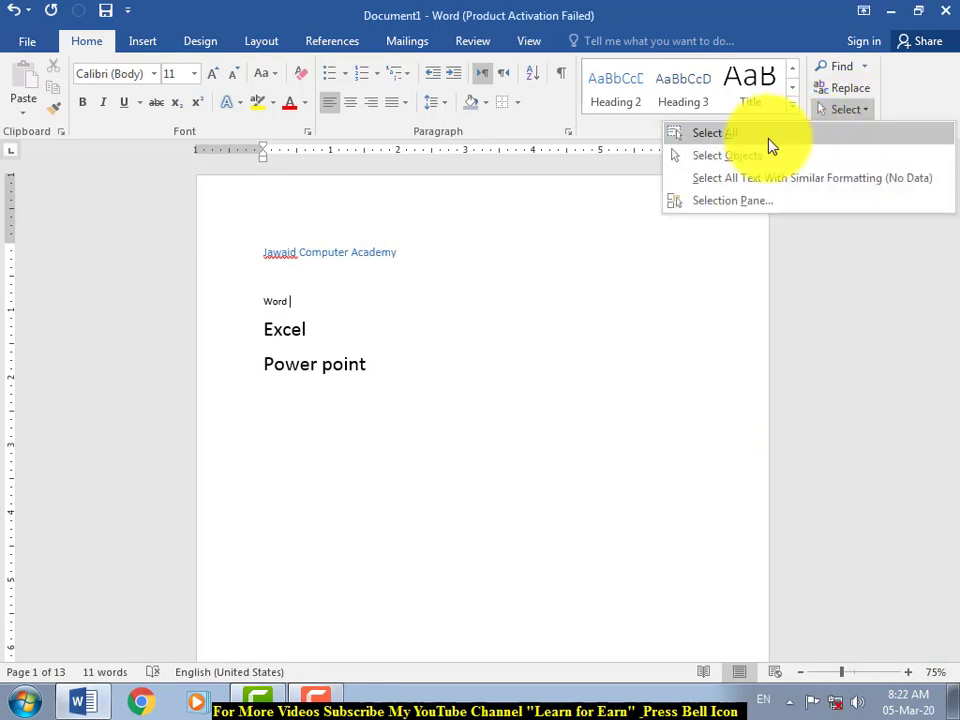
pyautogui.click(422, 474)
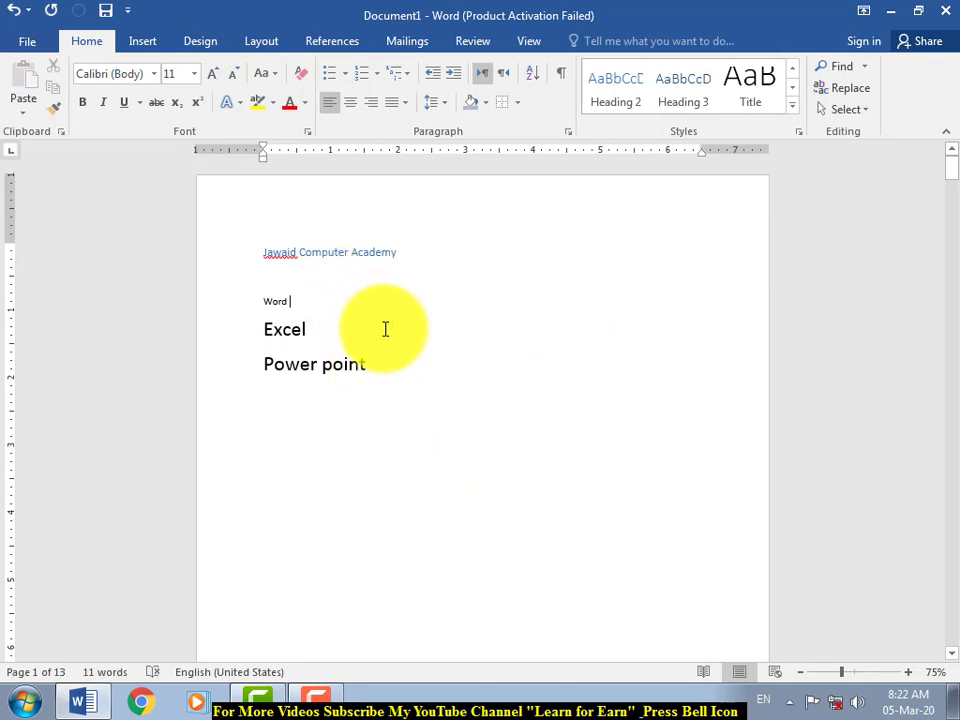
pyautogui.hotkey('ctrl', 'a')
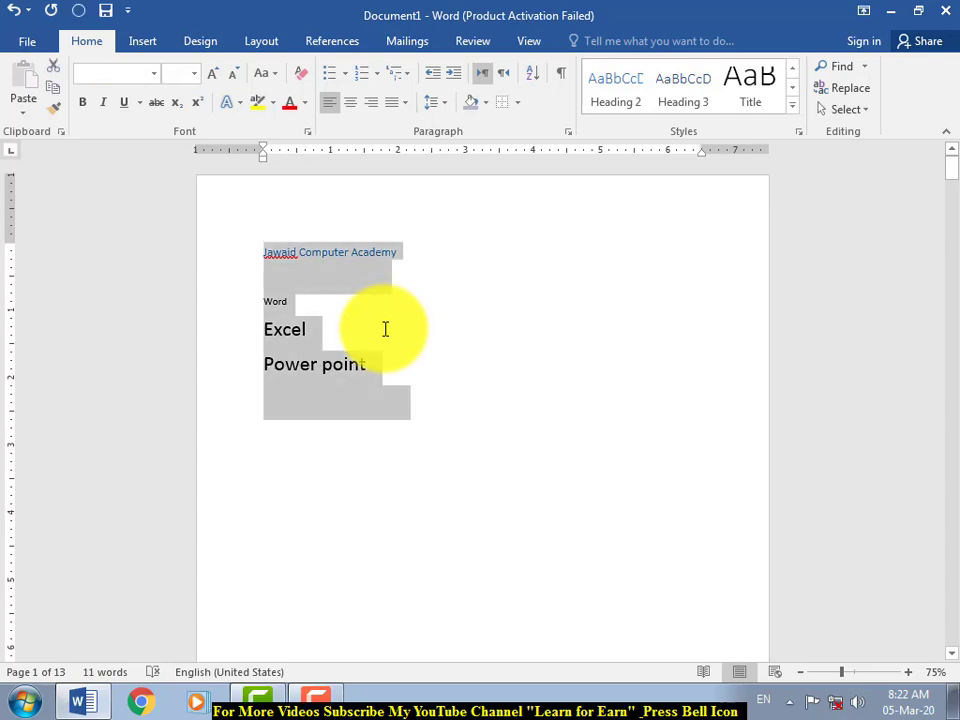
pyautogui.click(448, 398)
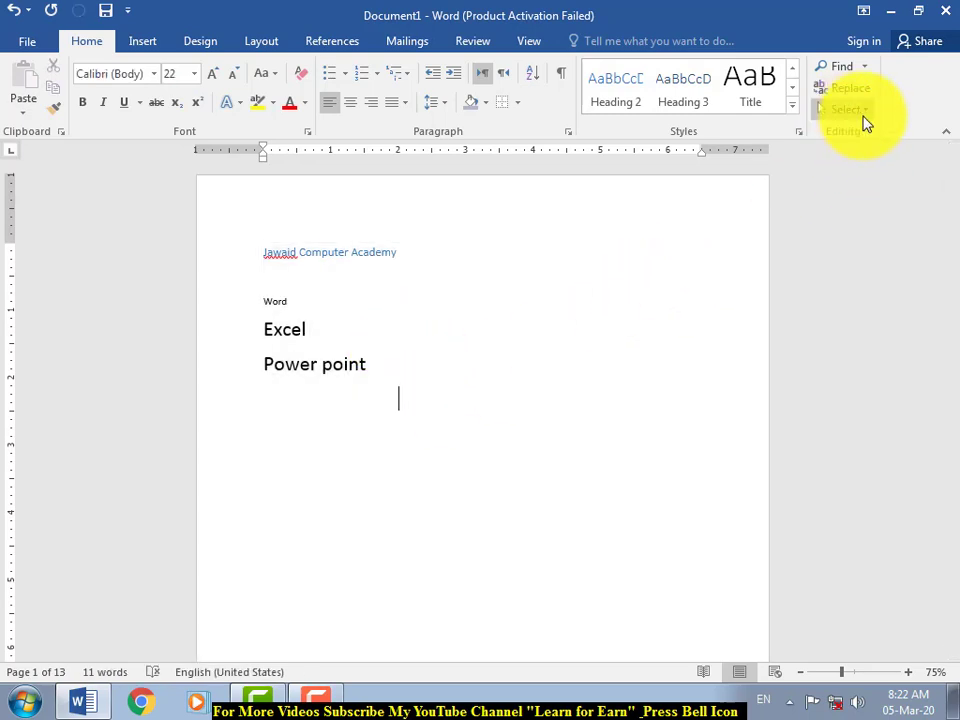
pyautogui.click(864, 113)
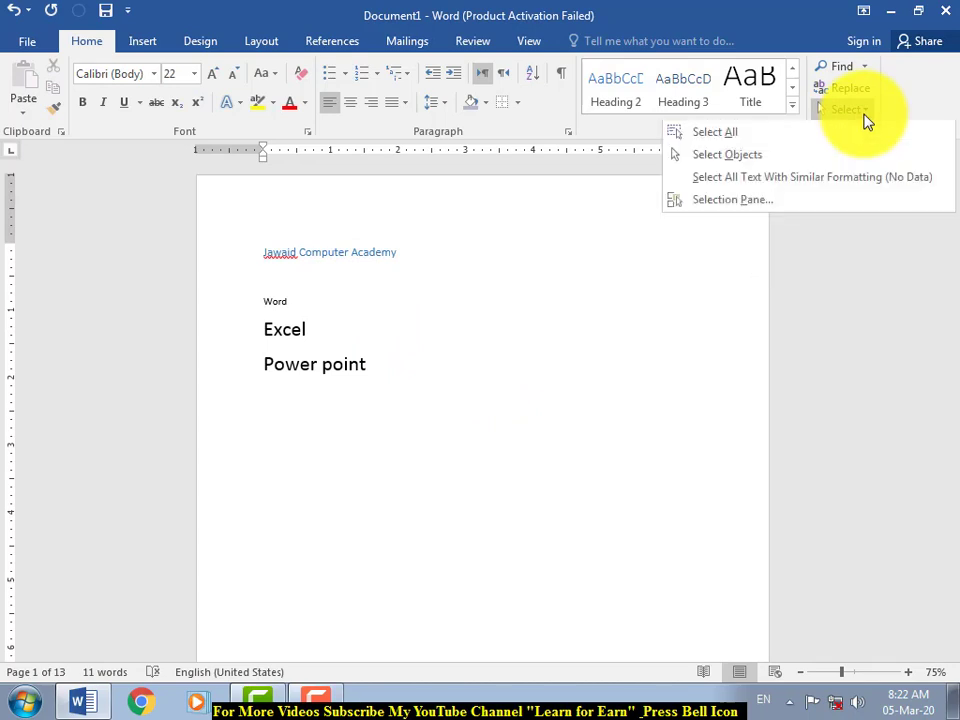
pyautogui.click(754, 146)
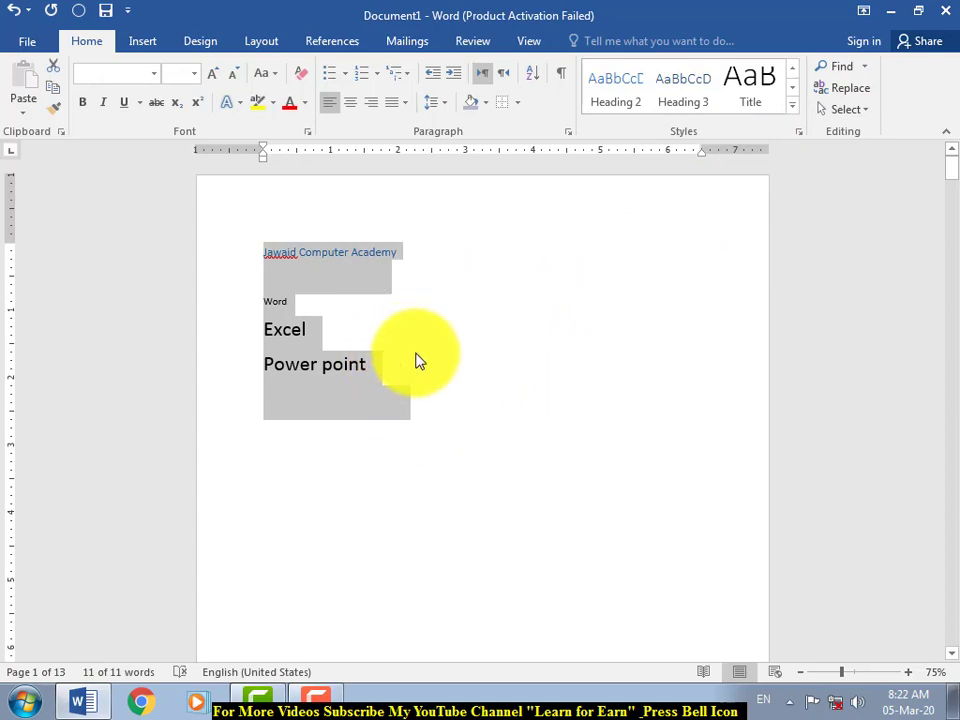
pyautogui.click(542, 466)
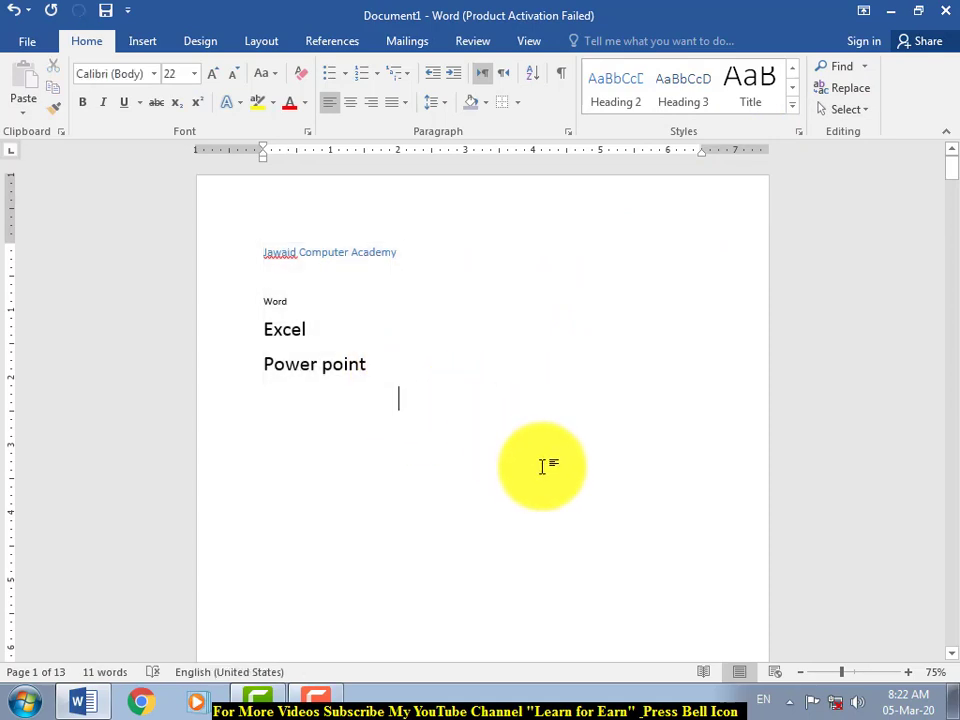